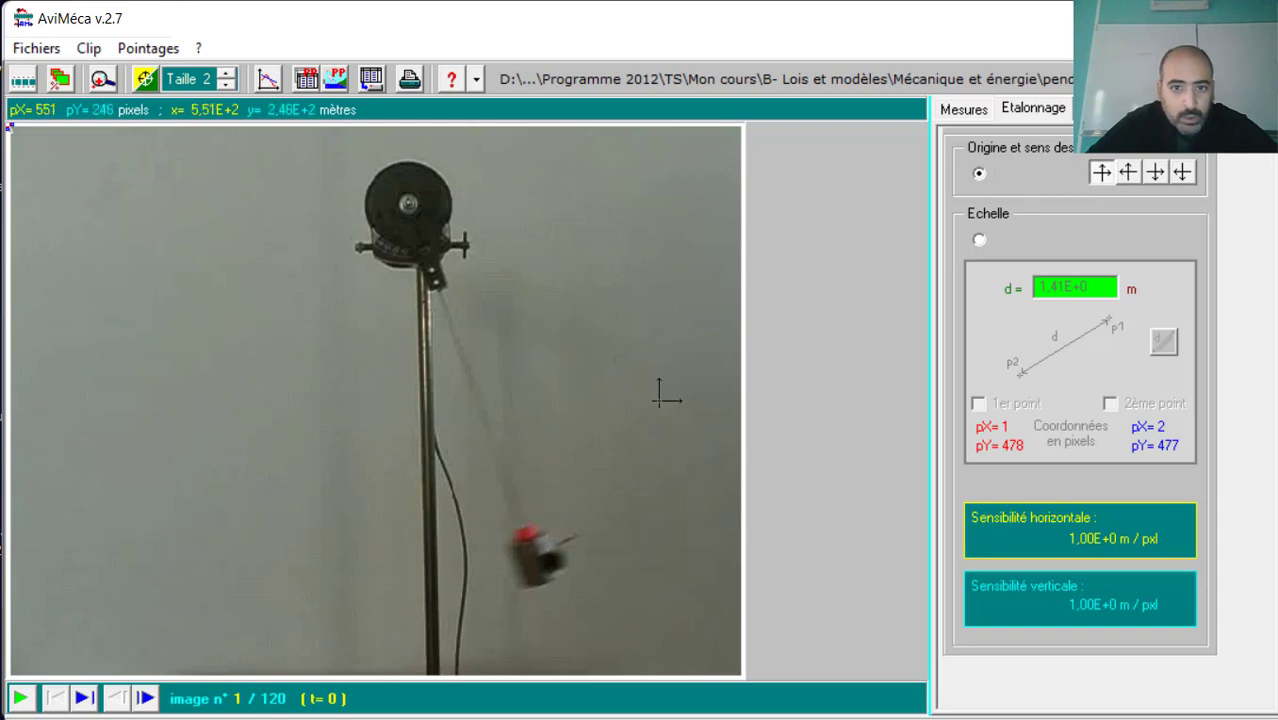
- Place the coordinate origin on the pendulum bob with x rightward and y upward, and mark the scale segment from the pivot wheel's centre to the bob
{"action": "left_click", "coordinate": [1104, 172]}
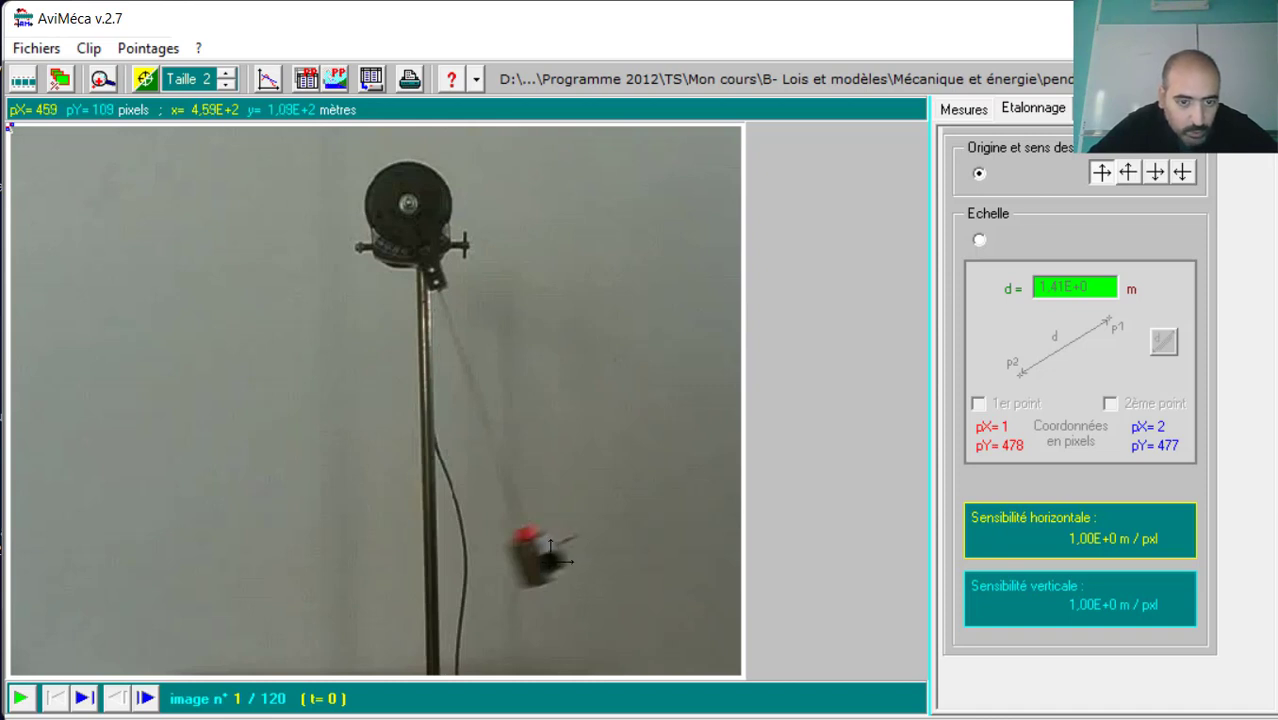
{"action": "left_click", "coordinate": [551, 562]}
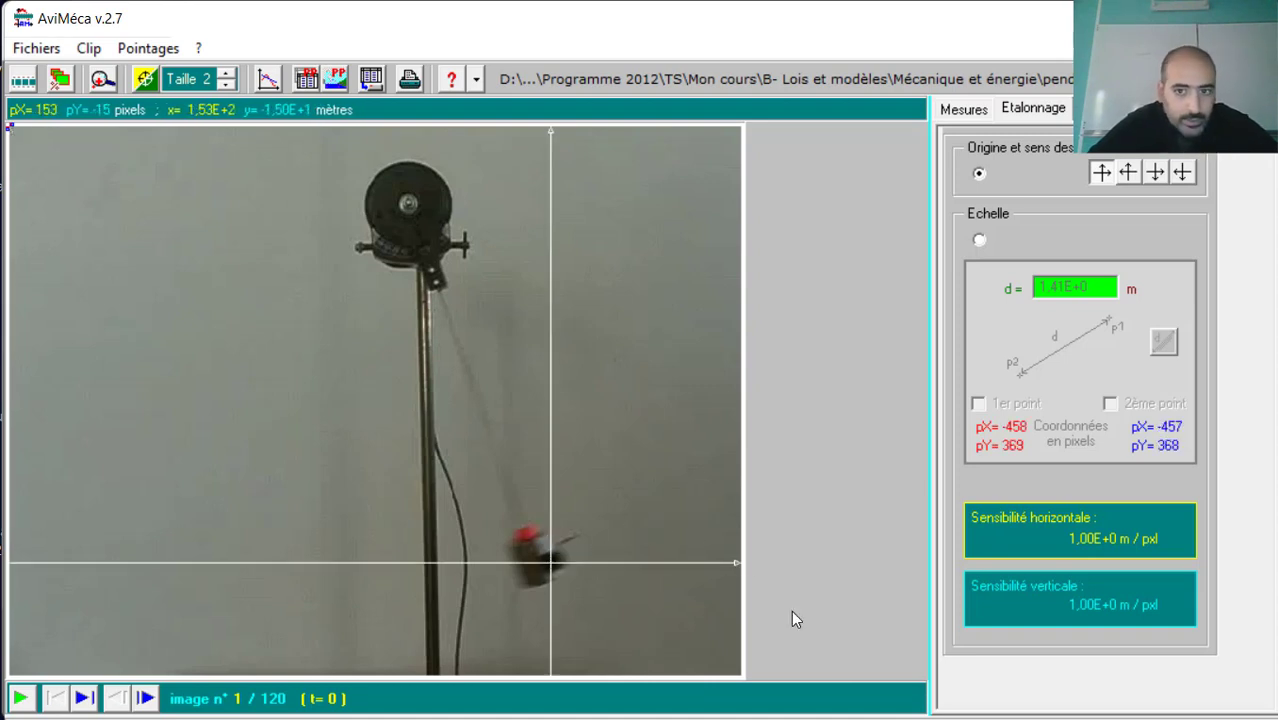
{"action": "left_click", "coordinate": [980, 241]}
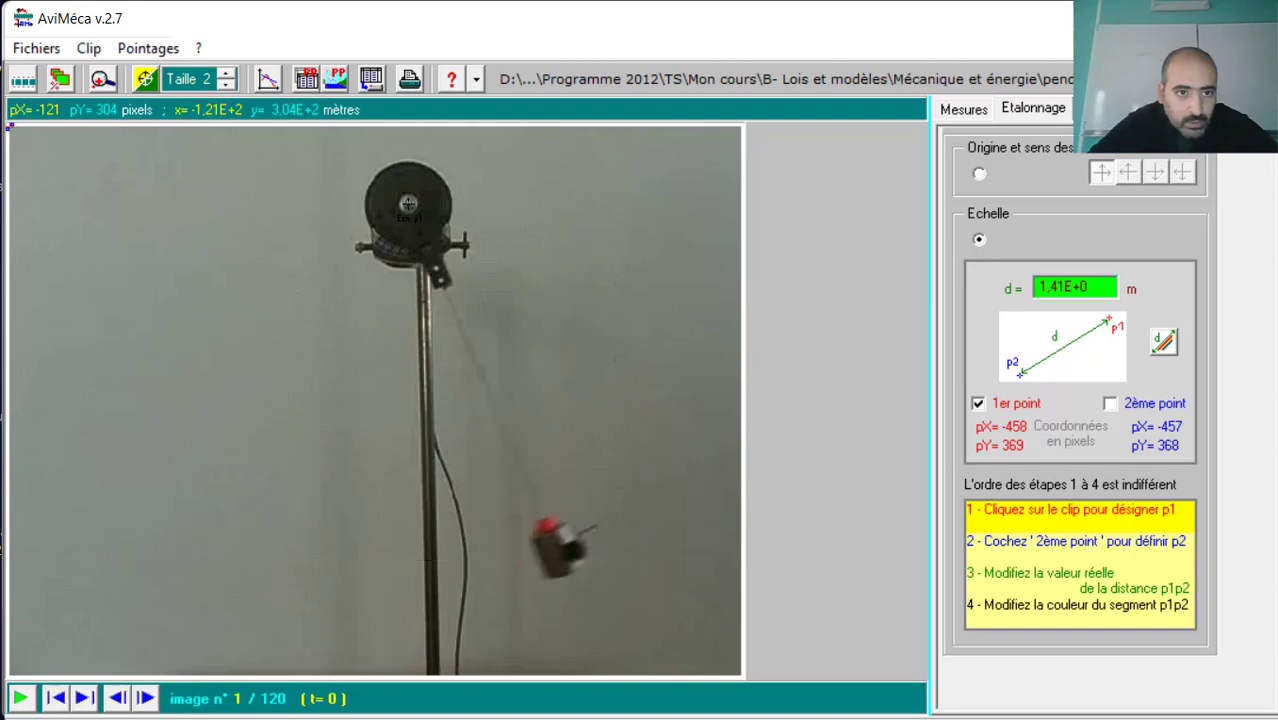
{"action": "left_click", "coordinate": [408, 204]}
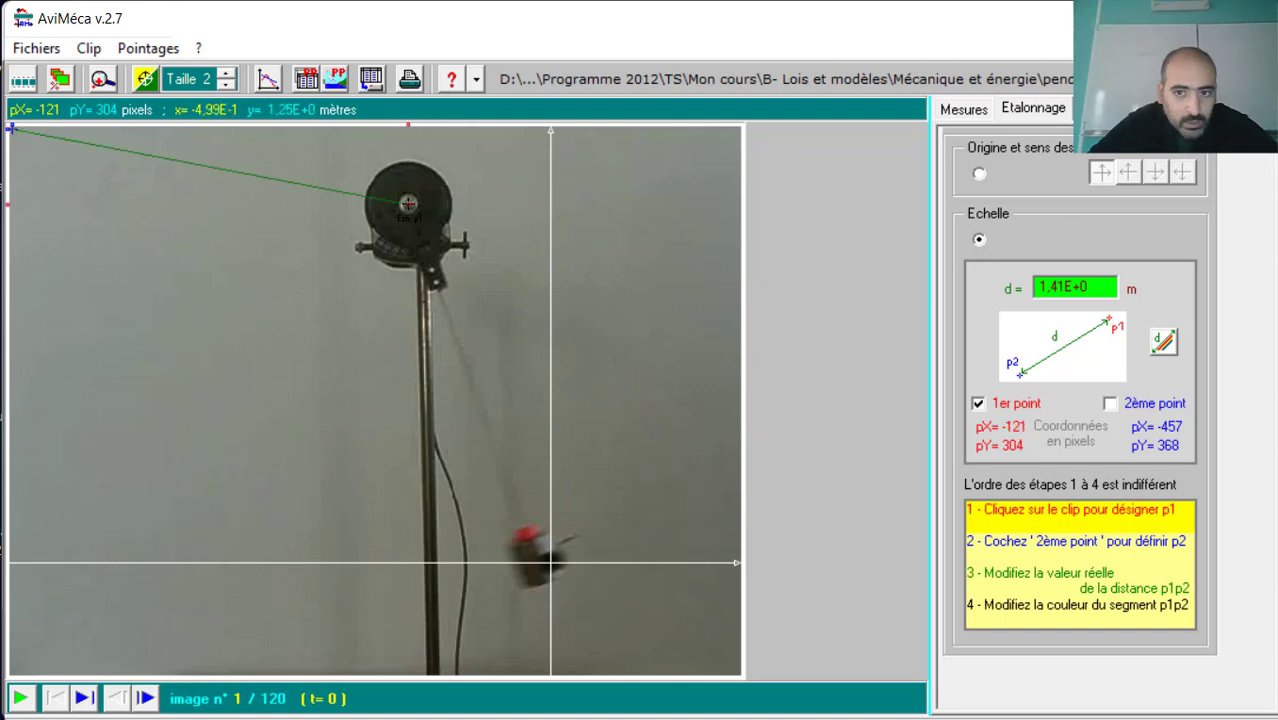
{"action": "left_click", "coordinate": [1110, 403]}
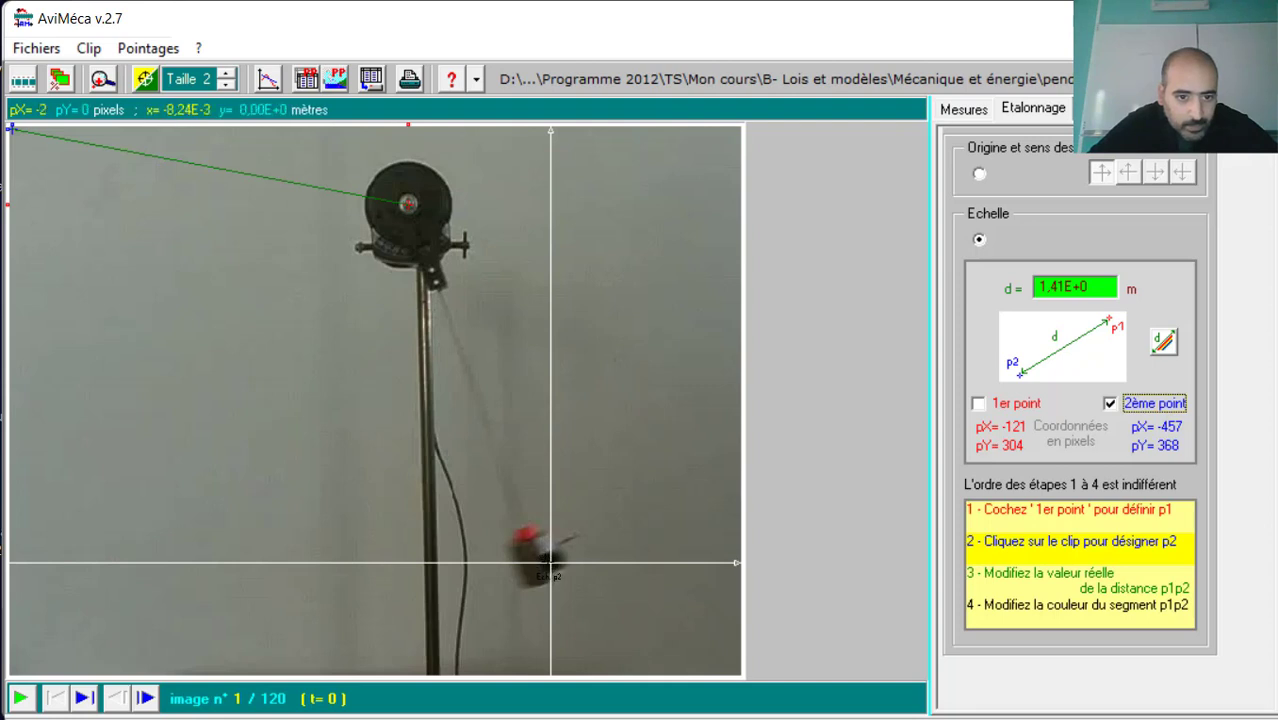
{"action": "left_click", "coordinate": [550, 563]}
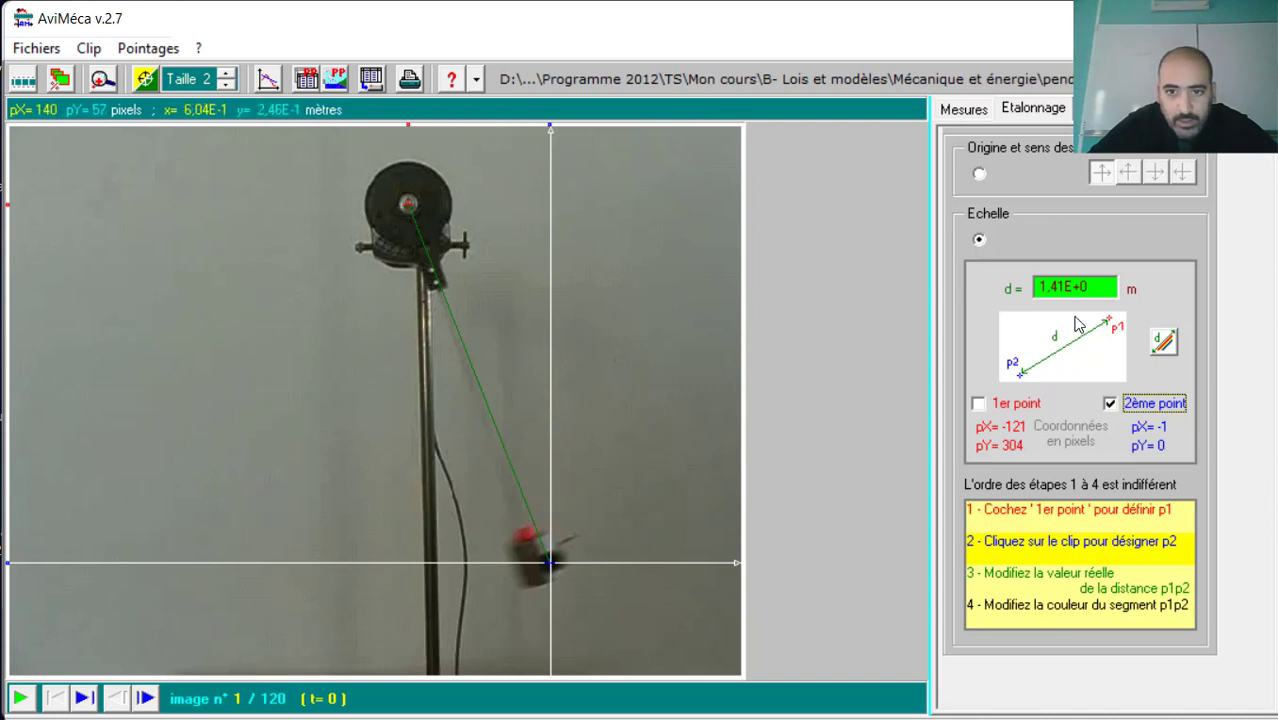
- Set the real length of the scale segment p1p2 to 0.3 m
{"action": "left_click", "coordinate": [1089, 288]}
{"action": "left_click_drag", "start_coordinate": [1089, 288], "coordinate": [1040, 288]}
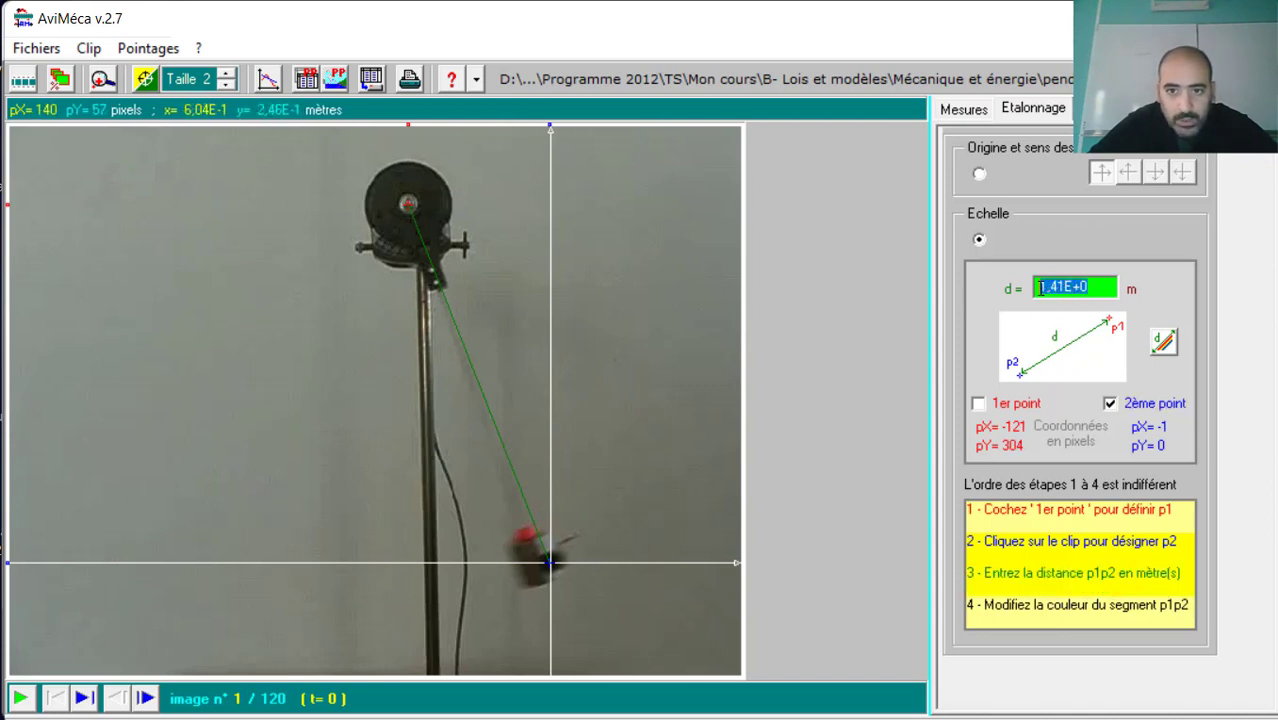
{"action": "type", "text": "1"}
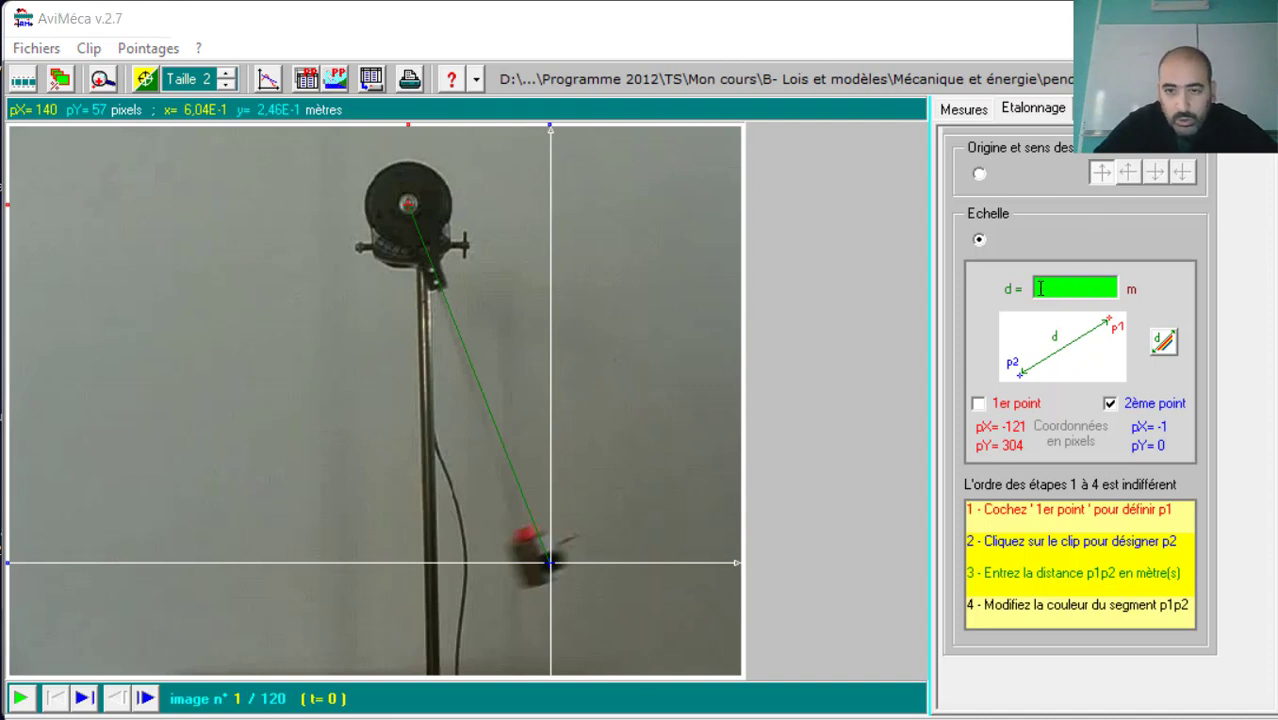
{"action": "key", "text": "BackSpace"}
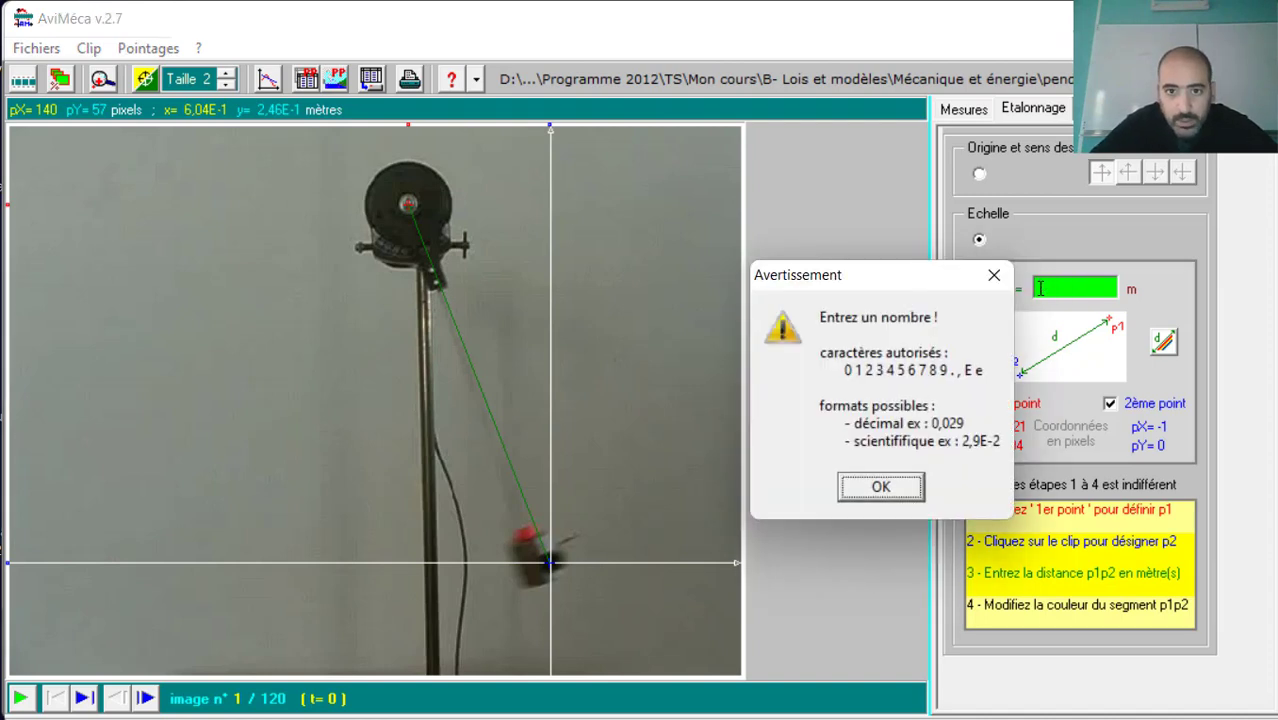
{"action": "left_click", "coordinate": [895, 487]}
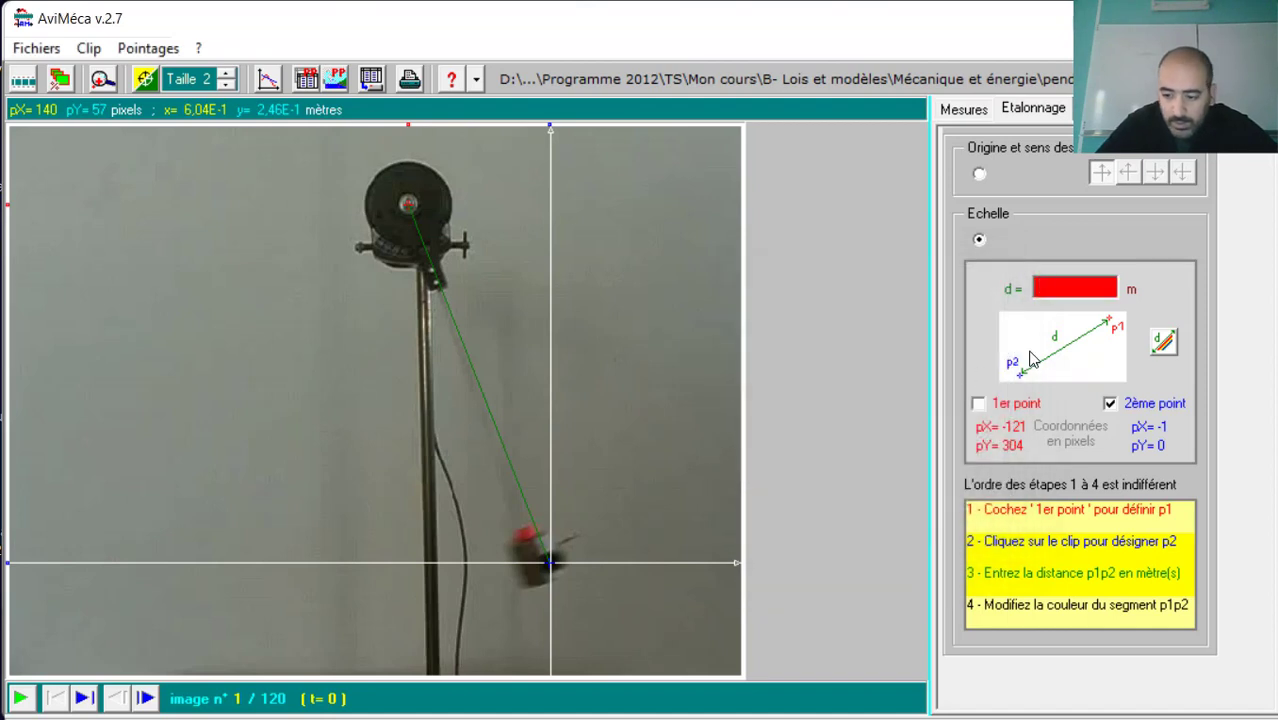
{"action": "type", "text": "0.3"}
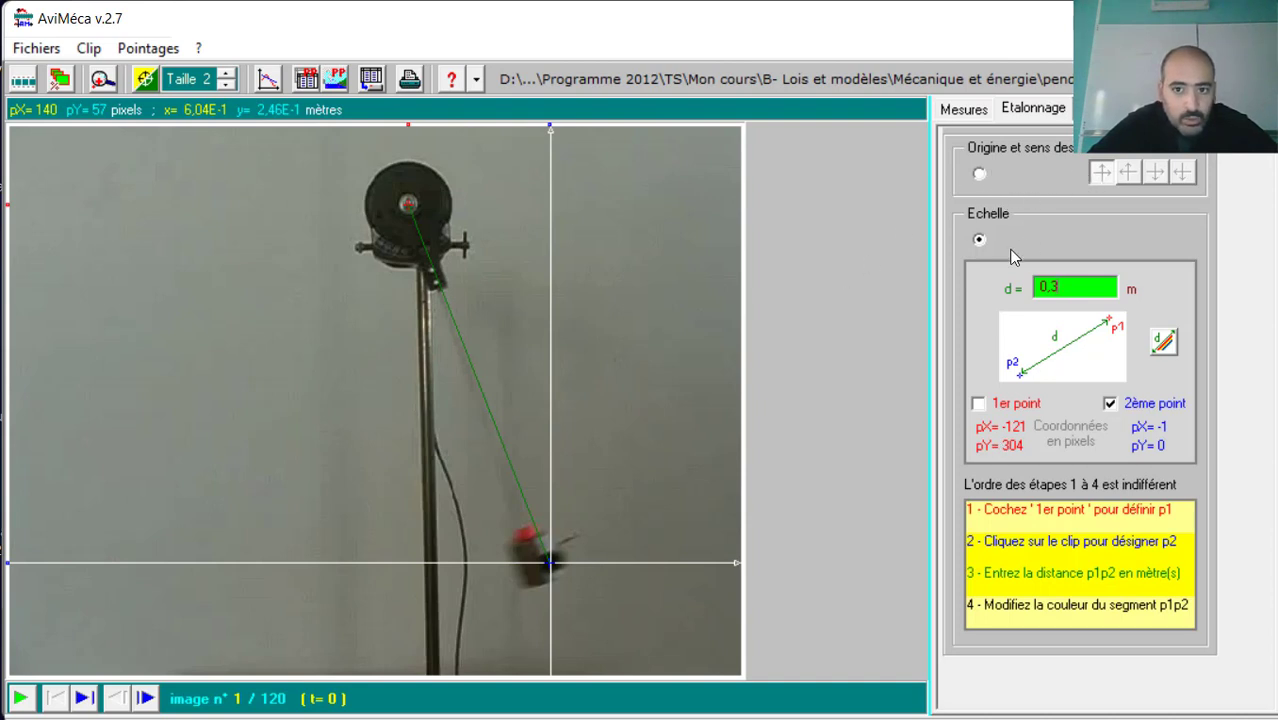
- Record the bob's position frame by frame from image 1 through image 71, using the magnifier for precise pointing
{"action": "left_click", "coordinate": [966, 110]}
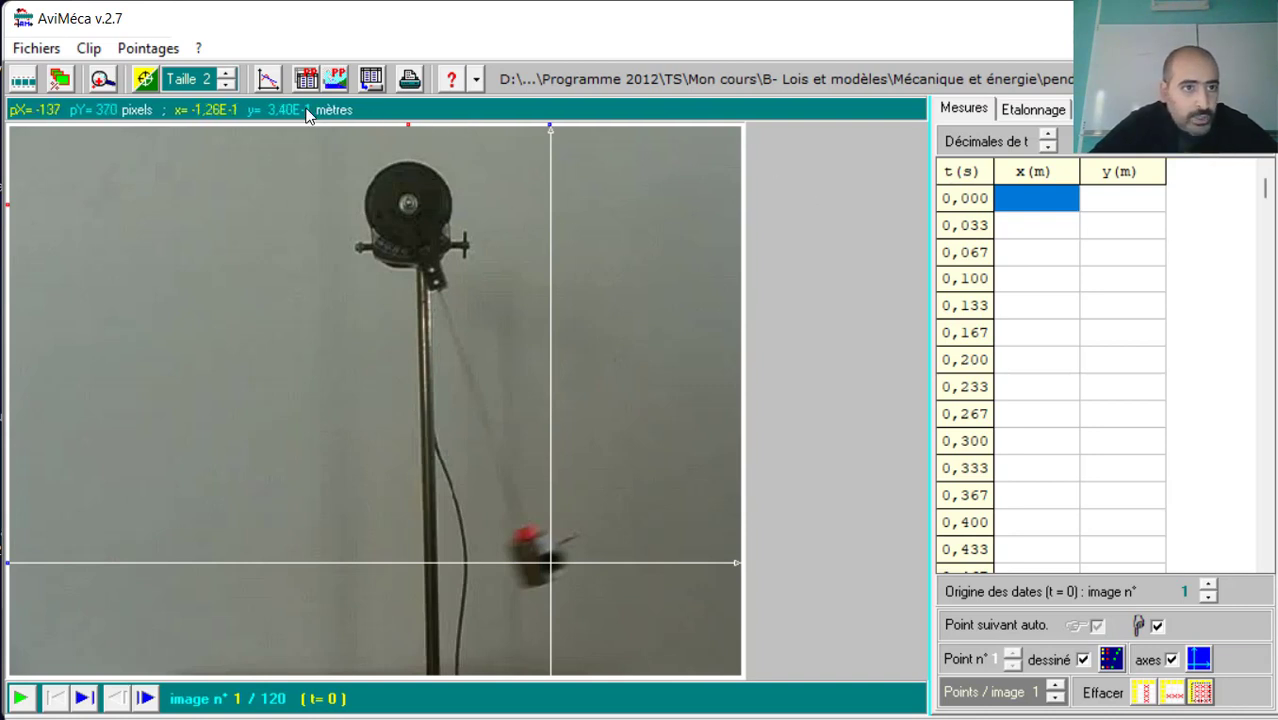
{"action": "left_click", "coordinate": [103, 80]}
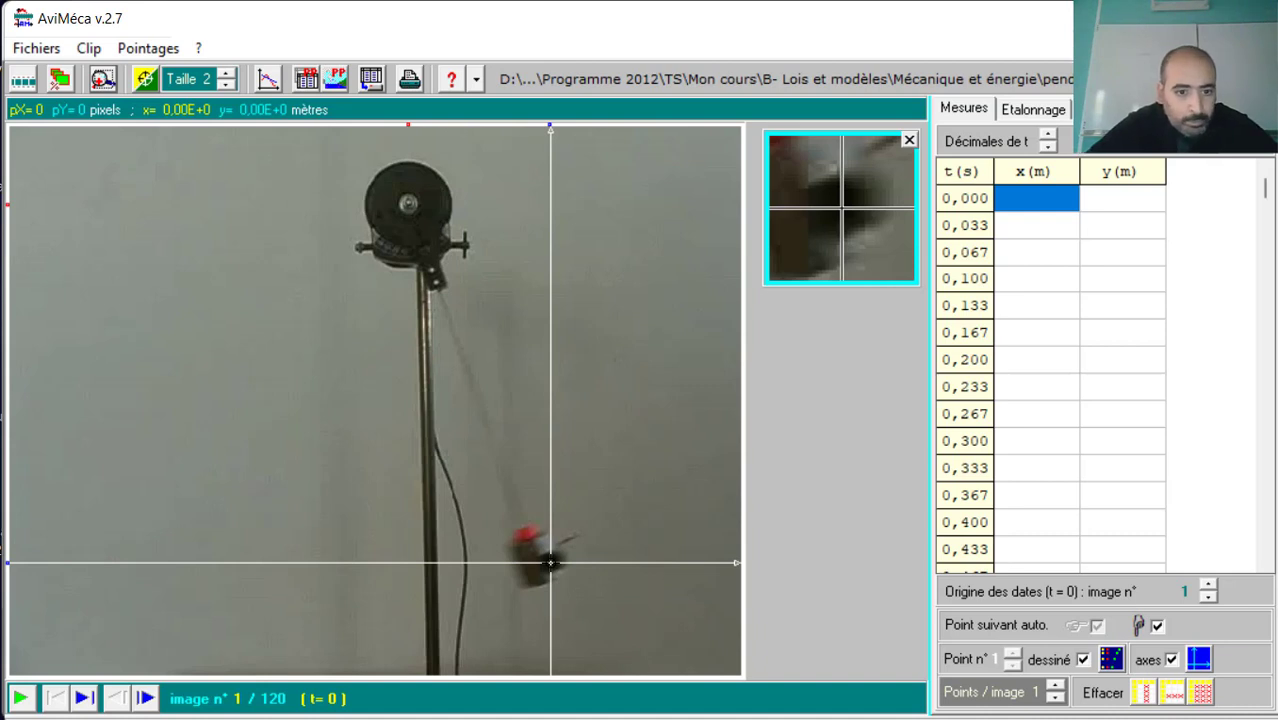
{"action": "left_click", "coordinate": [550, 563]}
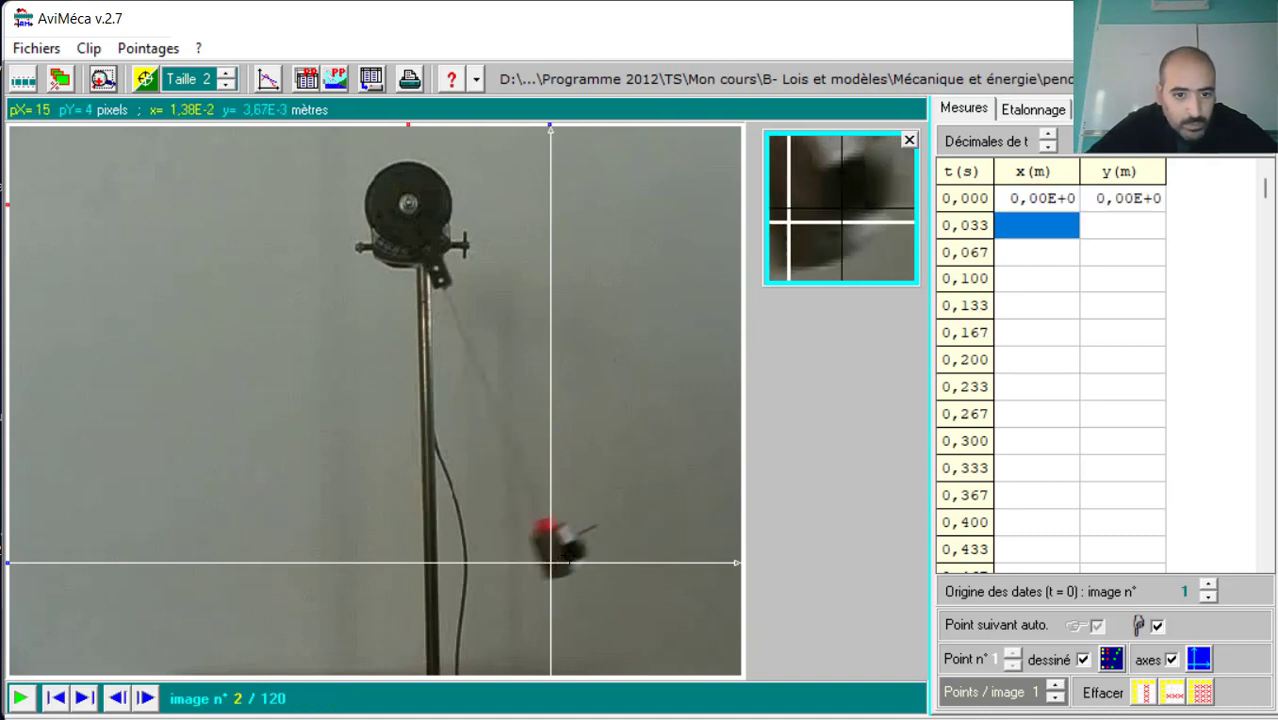
{"action": "left_click", "coordinate": [574, 551]}
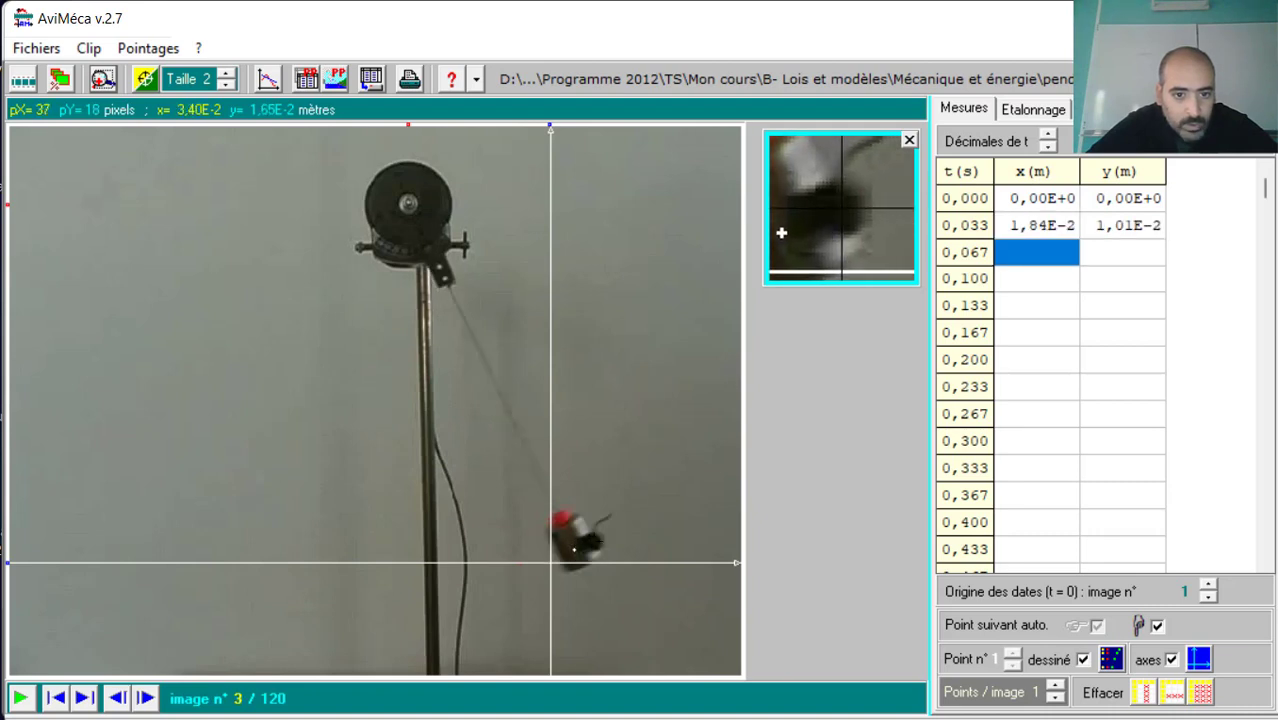
{"action": "left_click", "coordinate": [595, 541]}
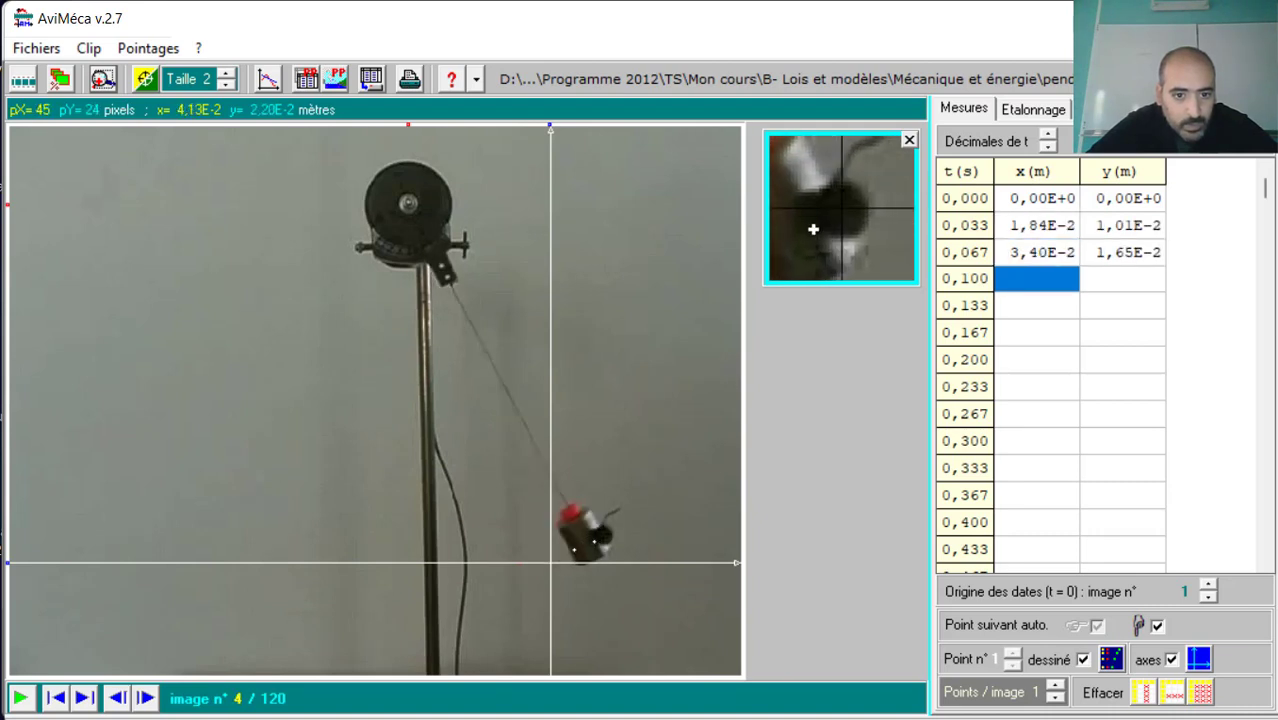
{"action": "left_click", "coordinate": [606, 537]}
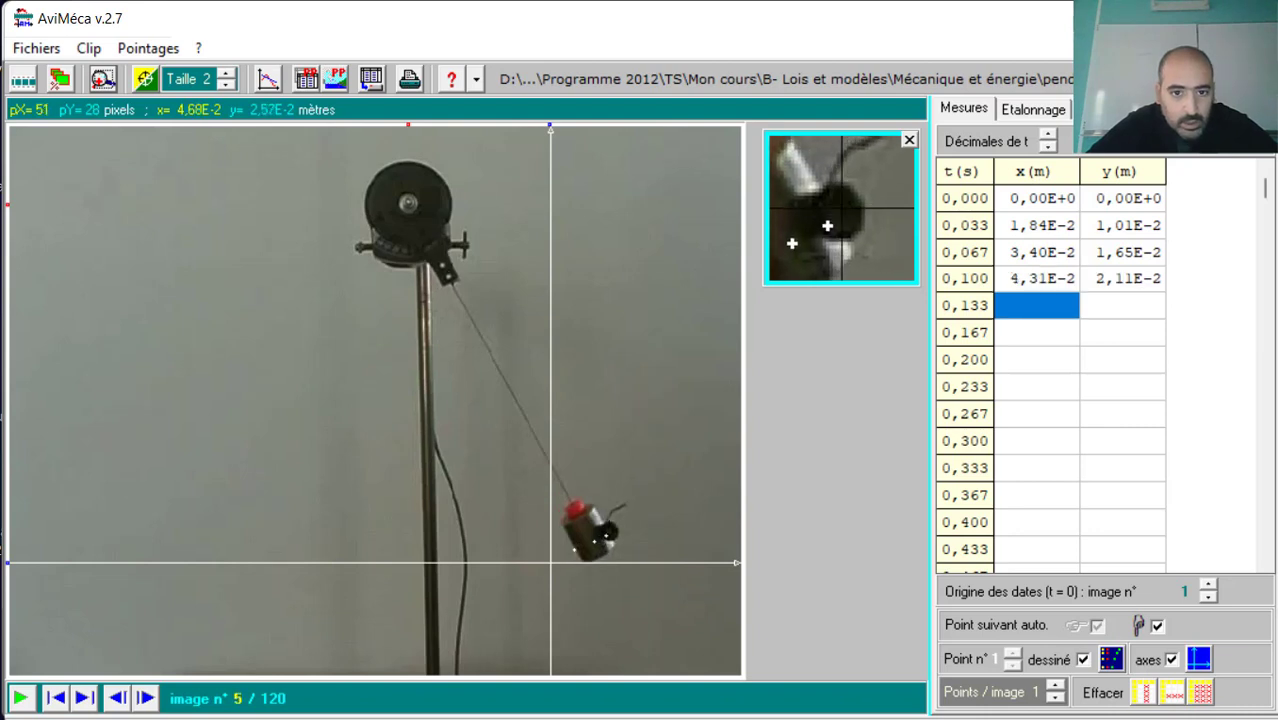
{"action": "left_click", "coordinate": [613, 528]}
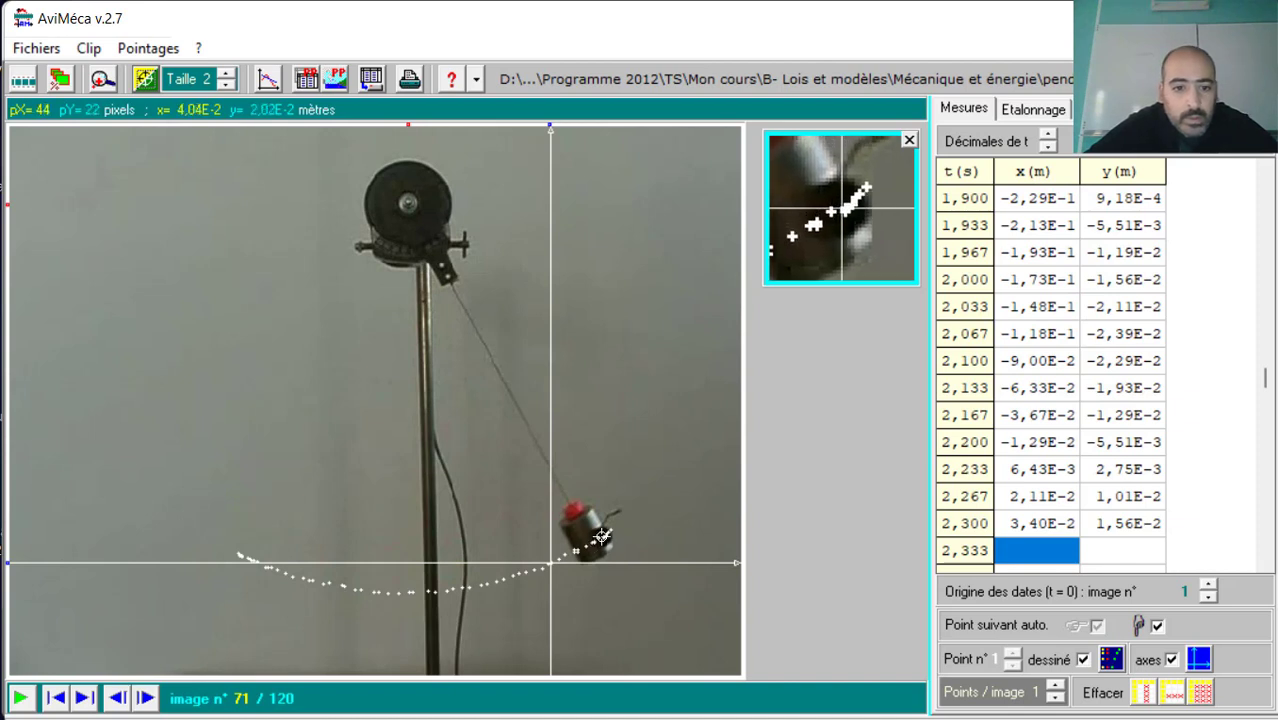
{"action": "left_click", "coordinate": [602, 537]}
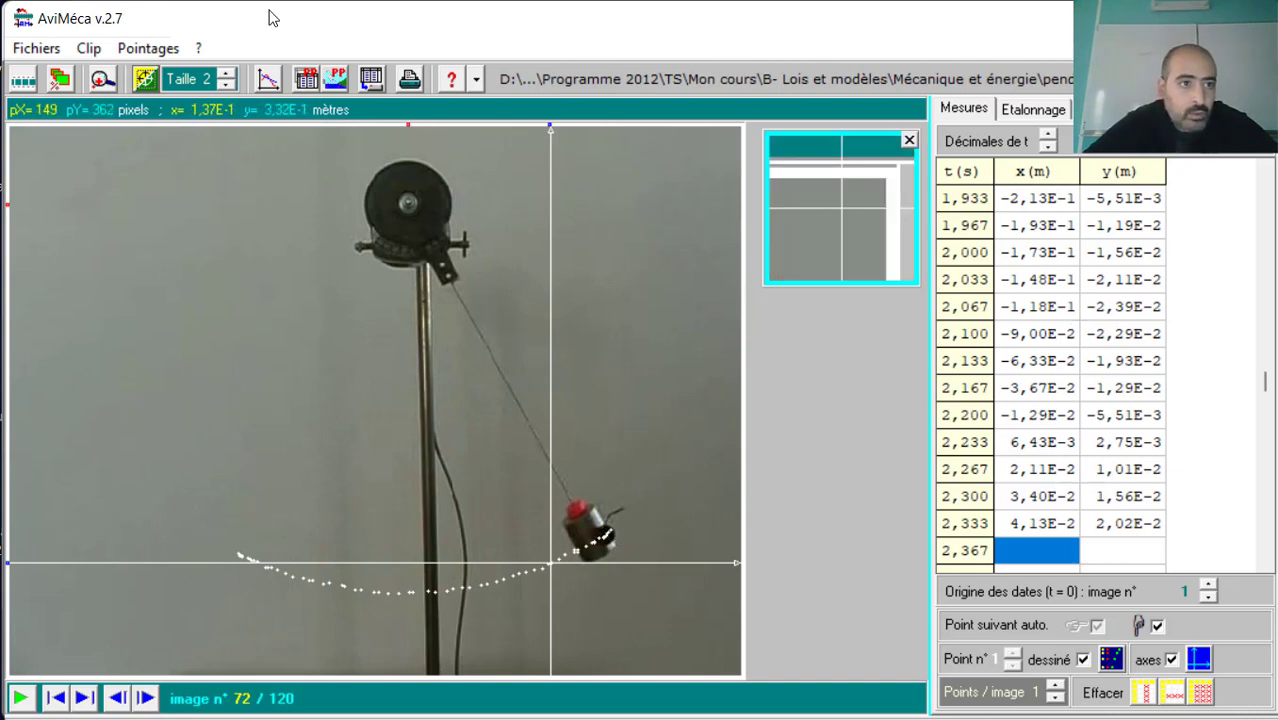
- Copy the measurement table to the clipboard with the title Pointages AviMéca and tab separators
{"action": "left_click", "coordinate": [45, 52]}
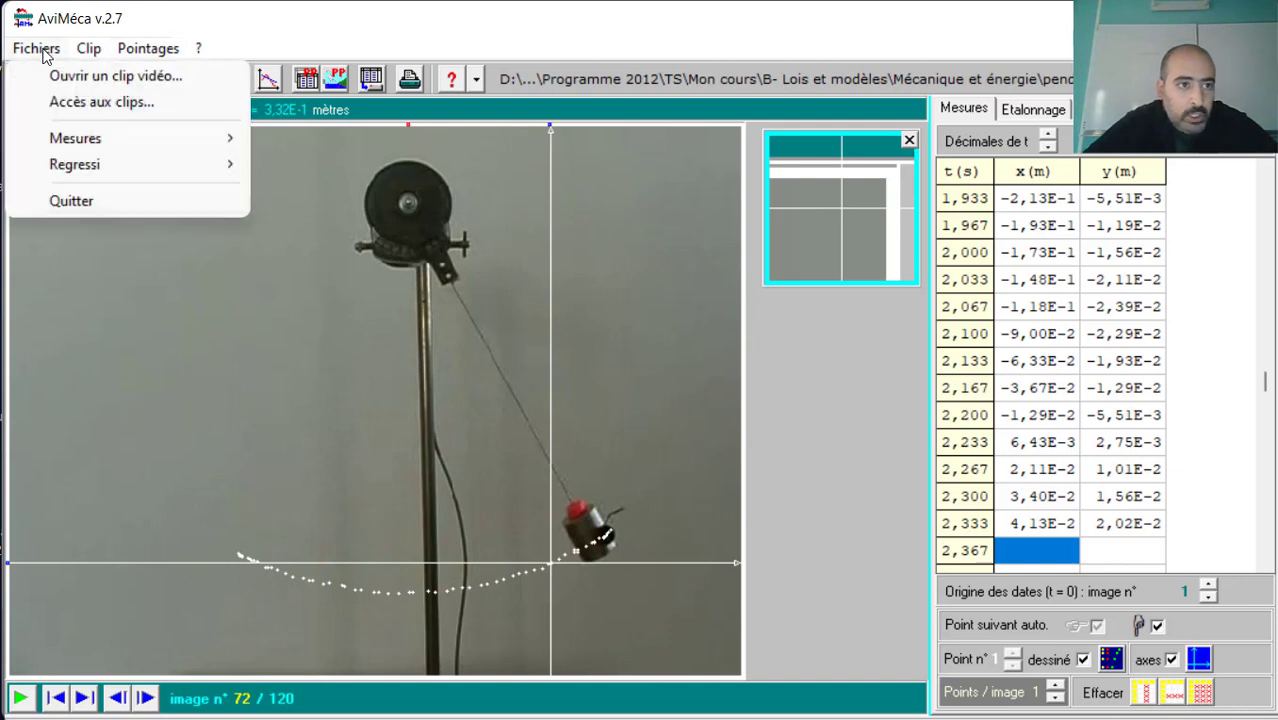
{"action": "mouse_move", "coordinate": [161, 134]}
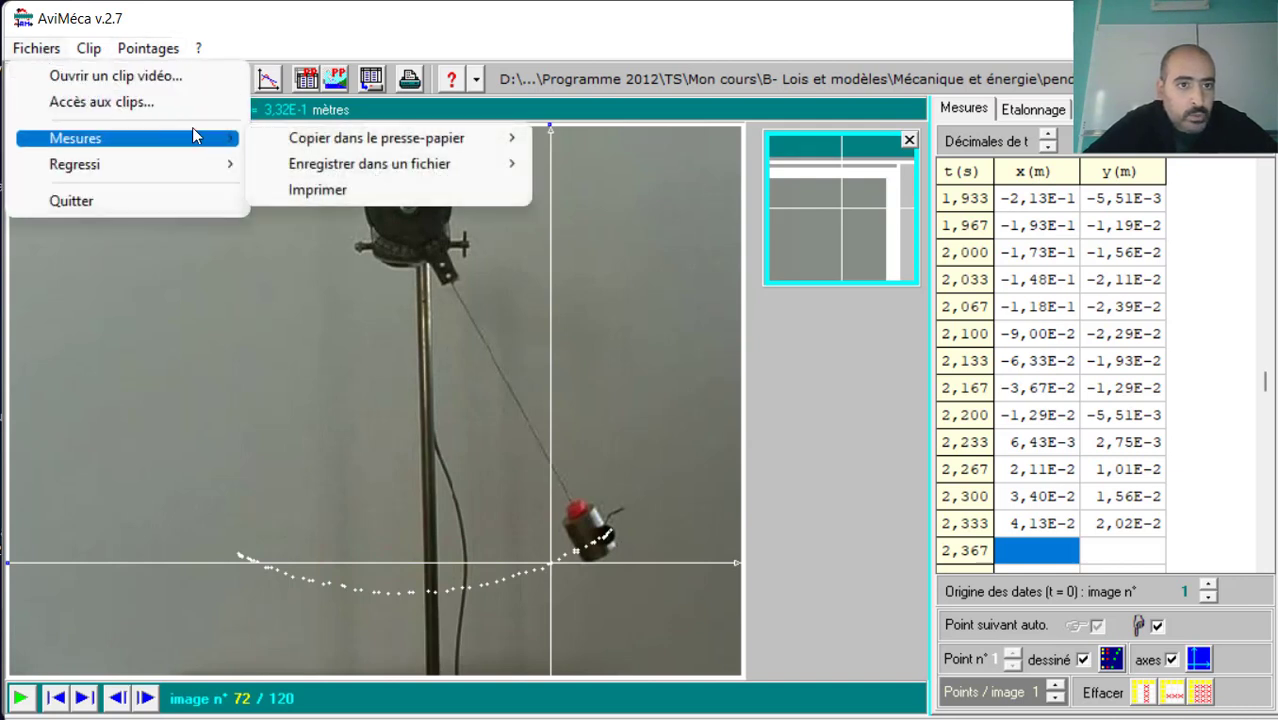
{"action": "mouse_move", "coordinate": [377, 139]}
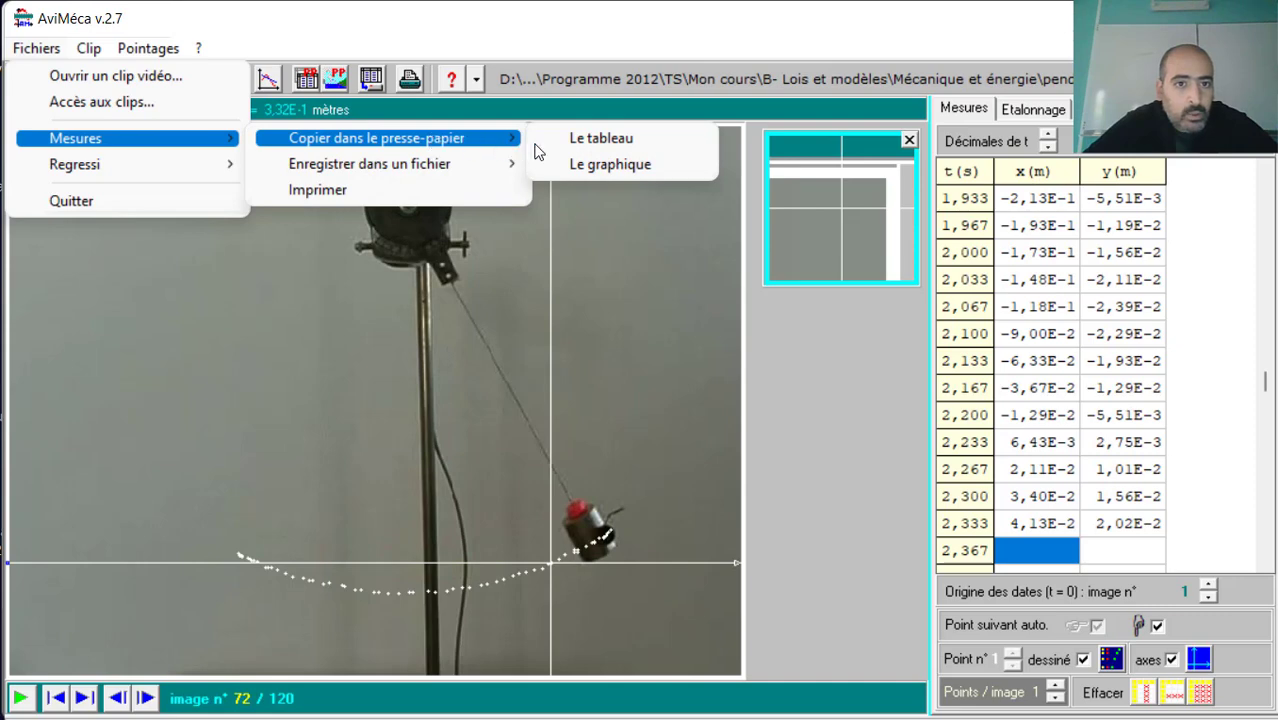
{"action": "left_click", "coordinate": [573, 141]}
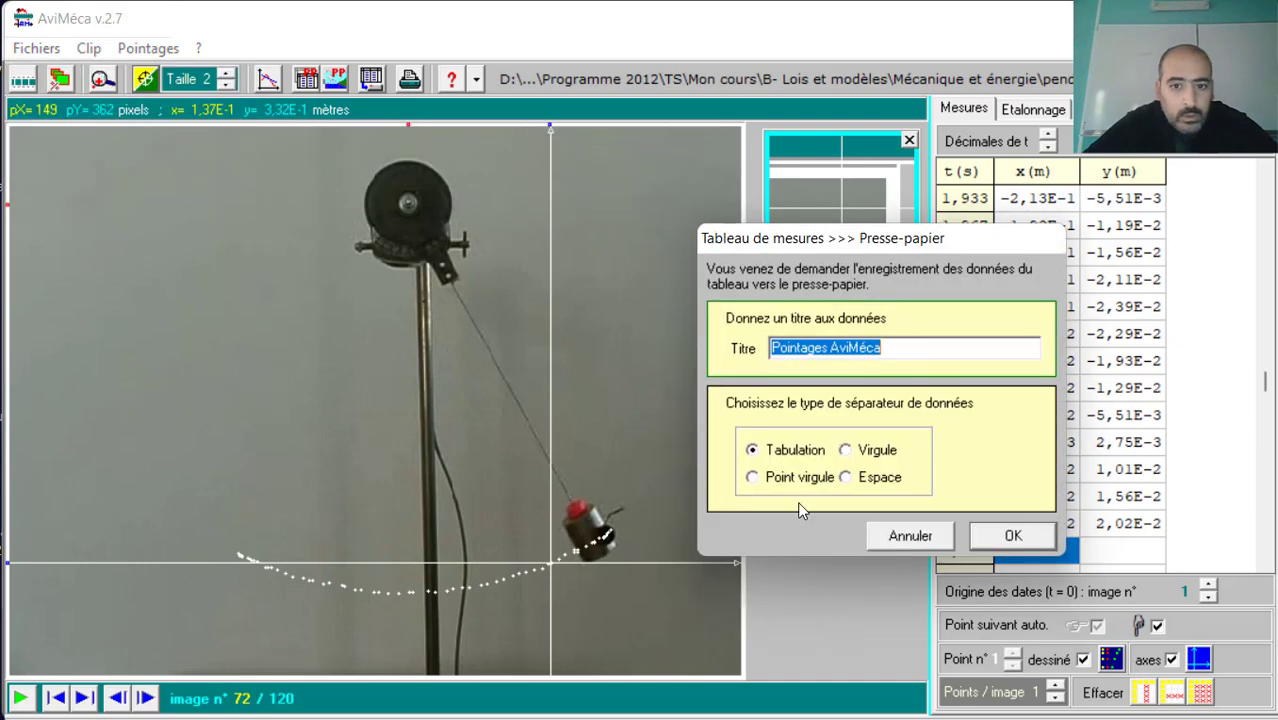
{"action": "left_click", "coordinate": [1010, 536]}
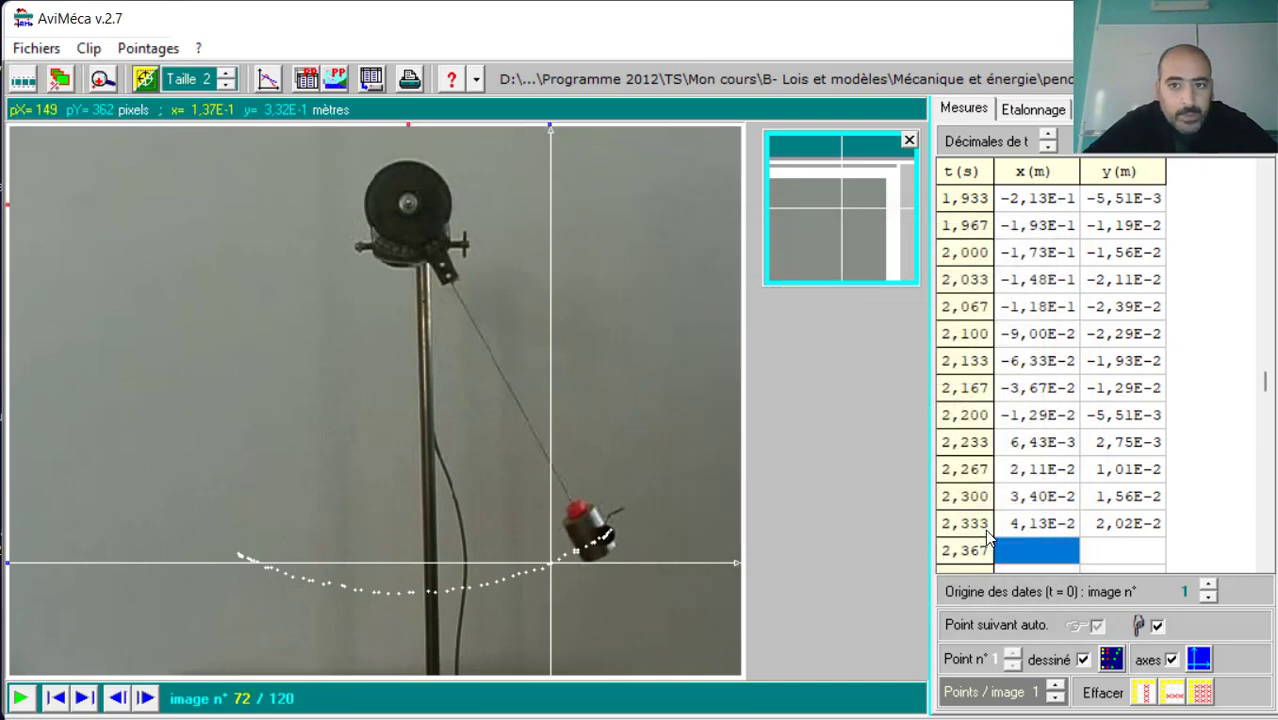
- Switch to Regressi and create a new document from the clipboard data
{"action": "key", "text": "alt+Tab"}
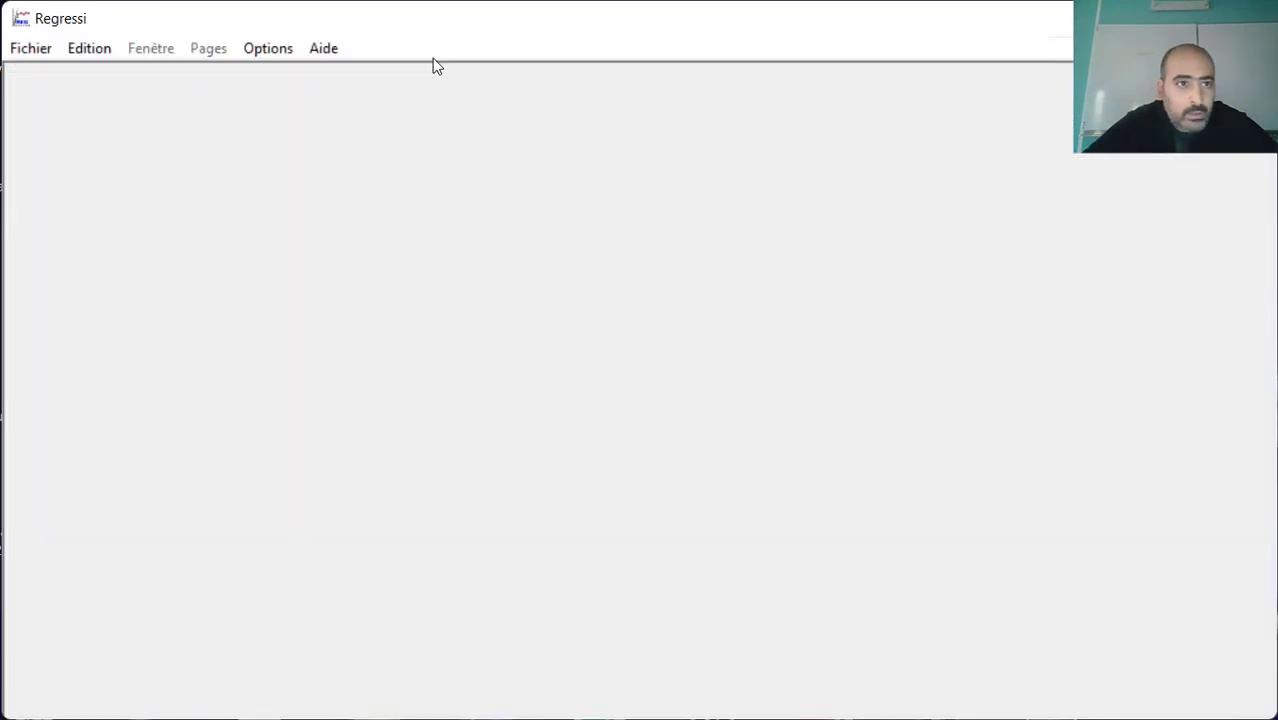
{"action": "left_click", "coordinate": [36, 51]}
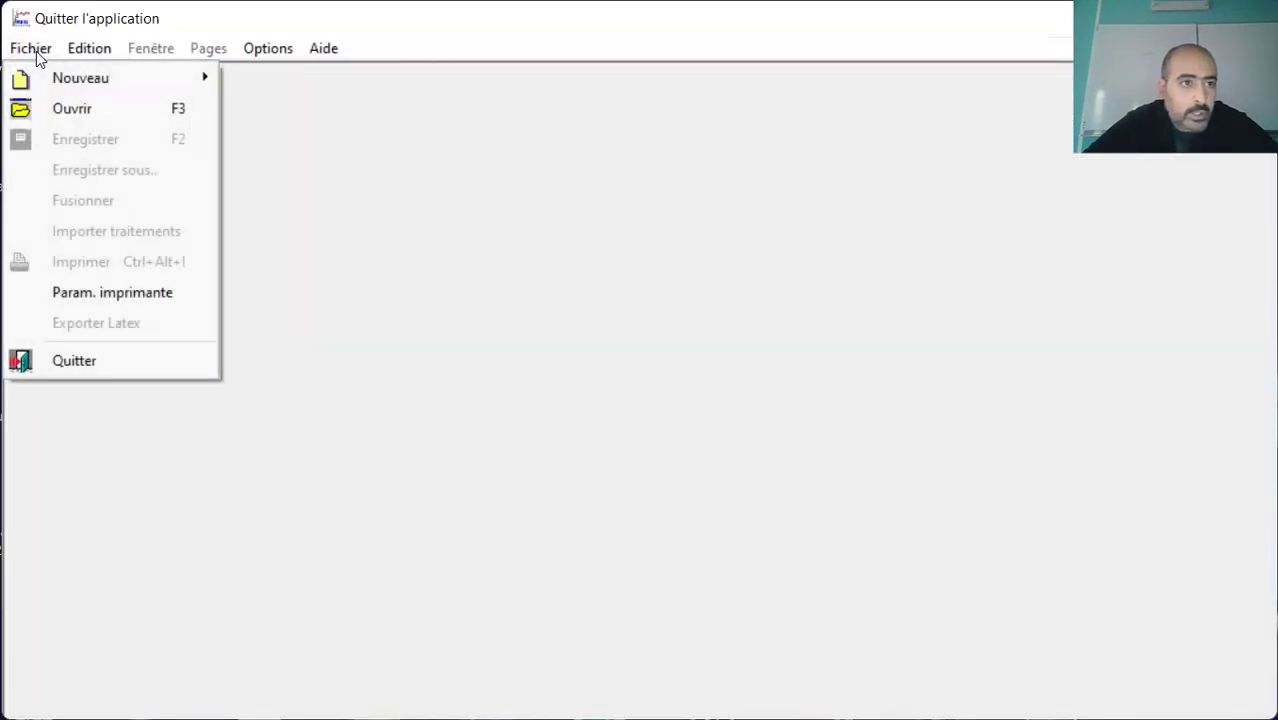
{"action": "mouse_move", "coordinate": [120, 83]}
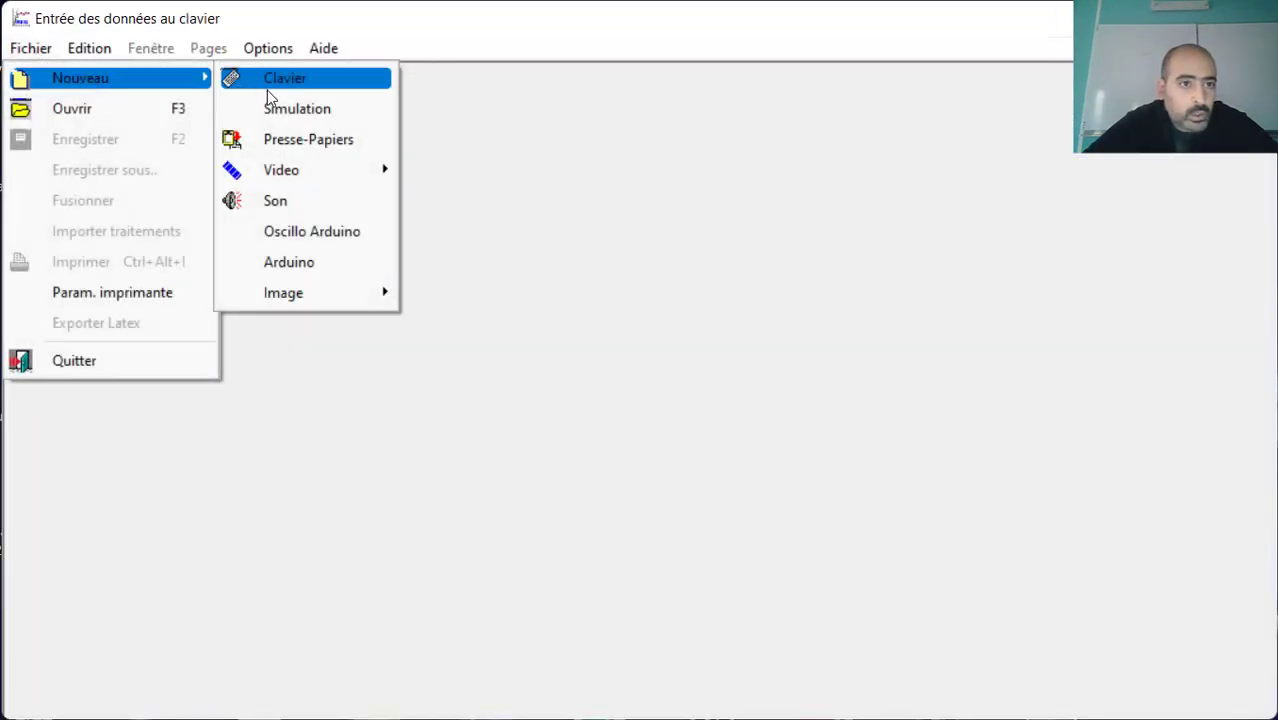
{"action": "left_click", "coordinate": [281, 136]}
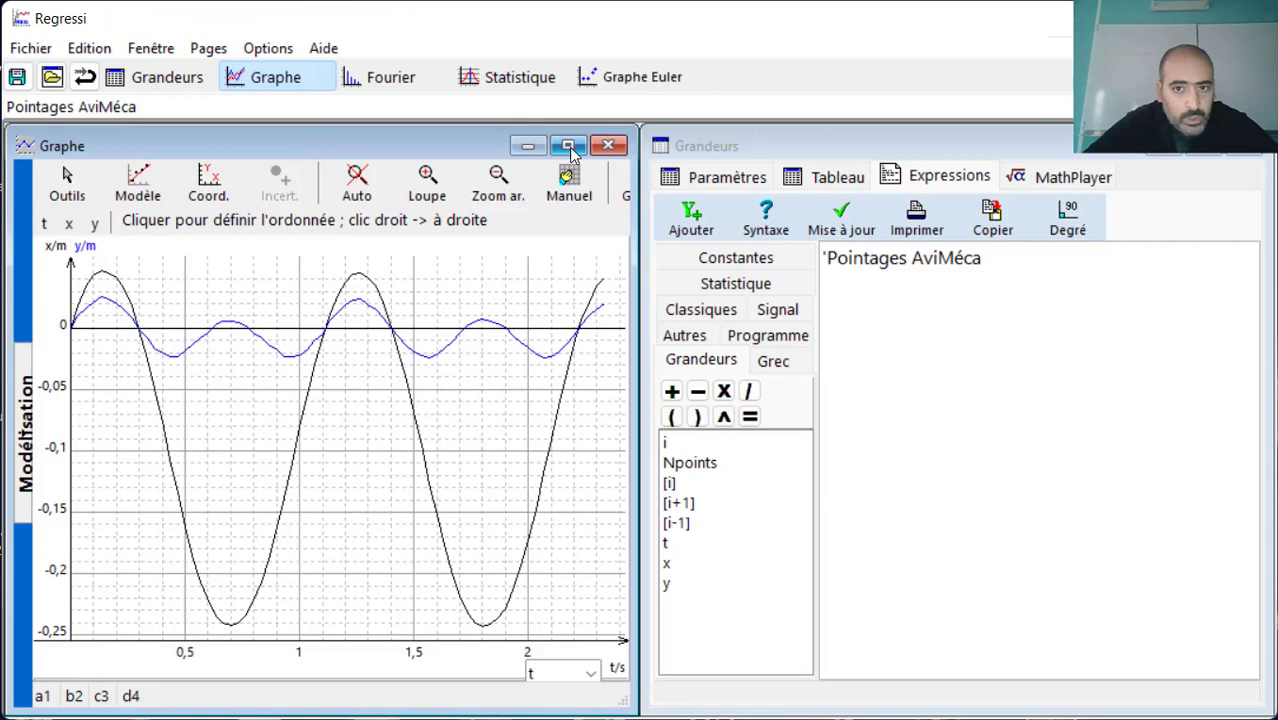
- Check the imported t, x and y values in the table and maximise the graph of x and y against time
{"action": "left_click", "coordinate": [817, 180]}
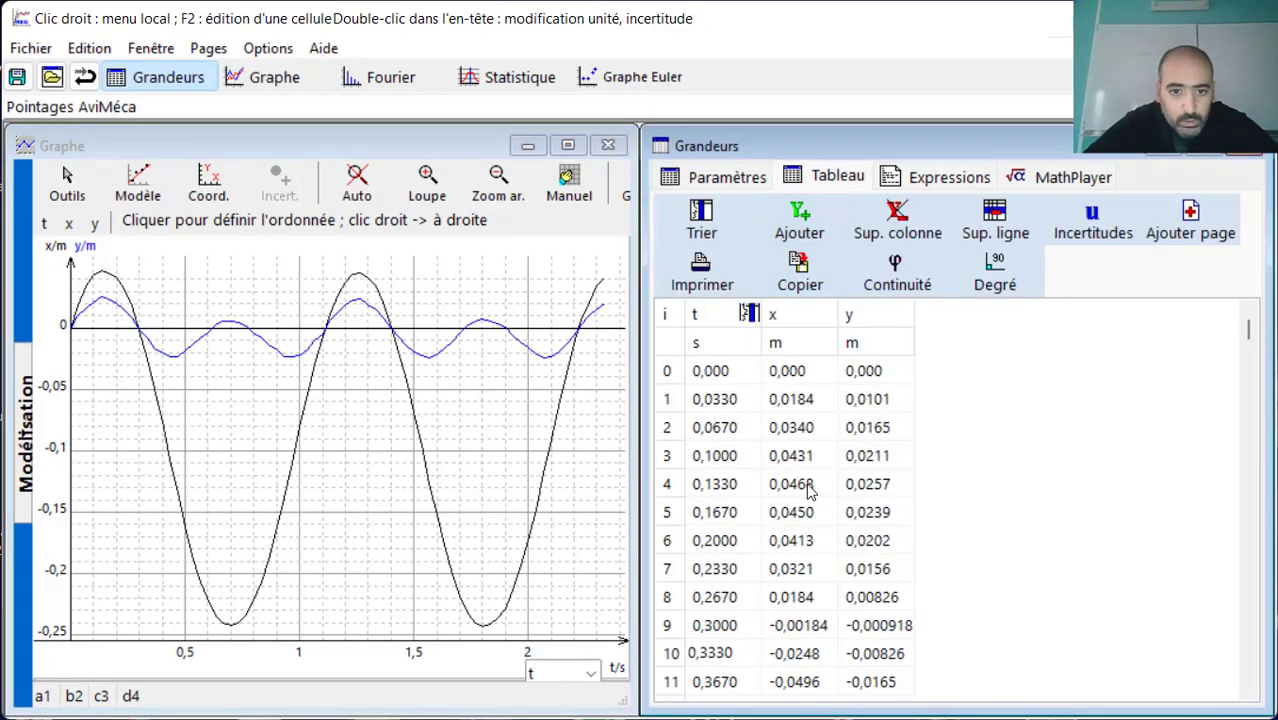
{"action": "scroll", "coordinate": [810, 489], "scroll_direction": "down", "scroll_amount": 4}
{"action": "scroll", "coordinate": [810, 489], "scroll_direction": "up", "scroll_amount": 2}
{"action": "scroll", "coordinate": [810, 489], "scroll_direction": "up", "scroll_amount": 2}
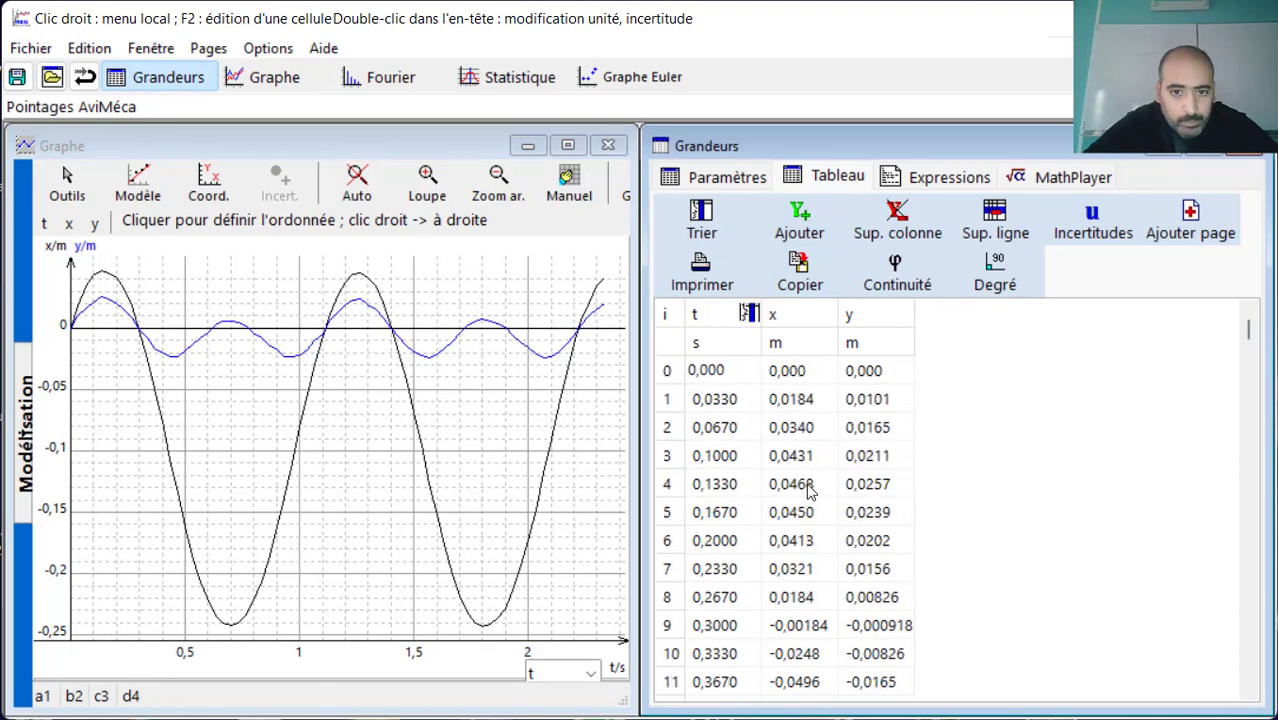
{"action": "left_click", "coordinate": [567, 147]}
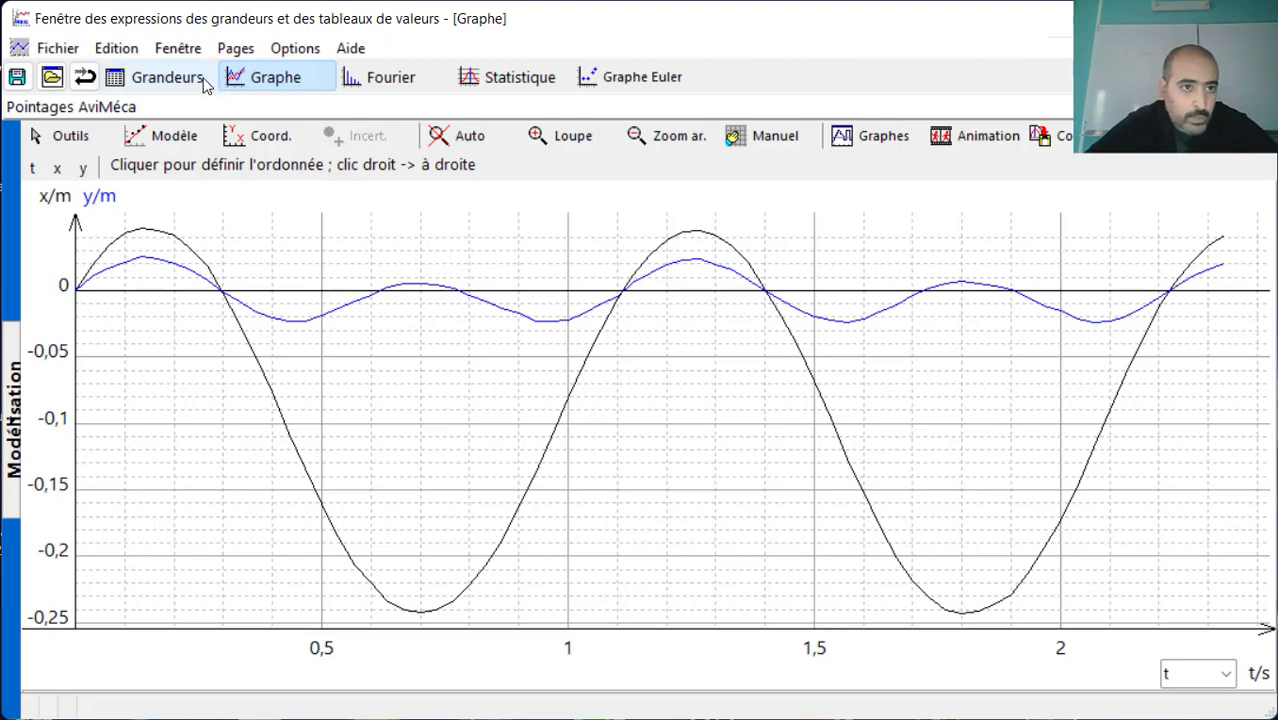
- Add a derivative quantity Vx in m/s to the data table, defined as dx/dt
{"action": "left_click", "coordinate": [168, 78]}
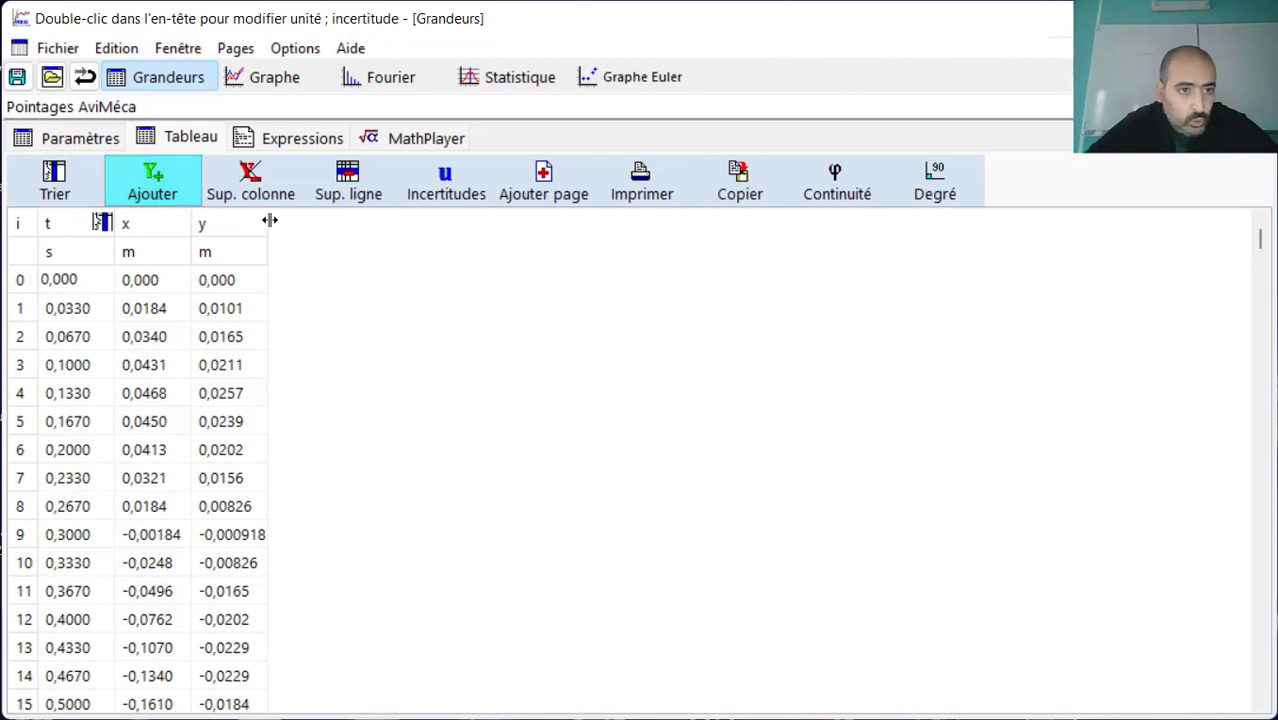
{"action": "left_click", "coordinate": [154, 190]}
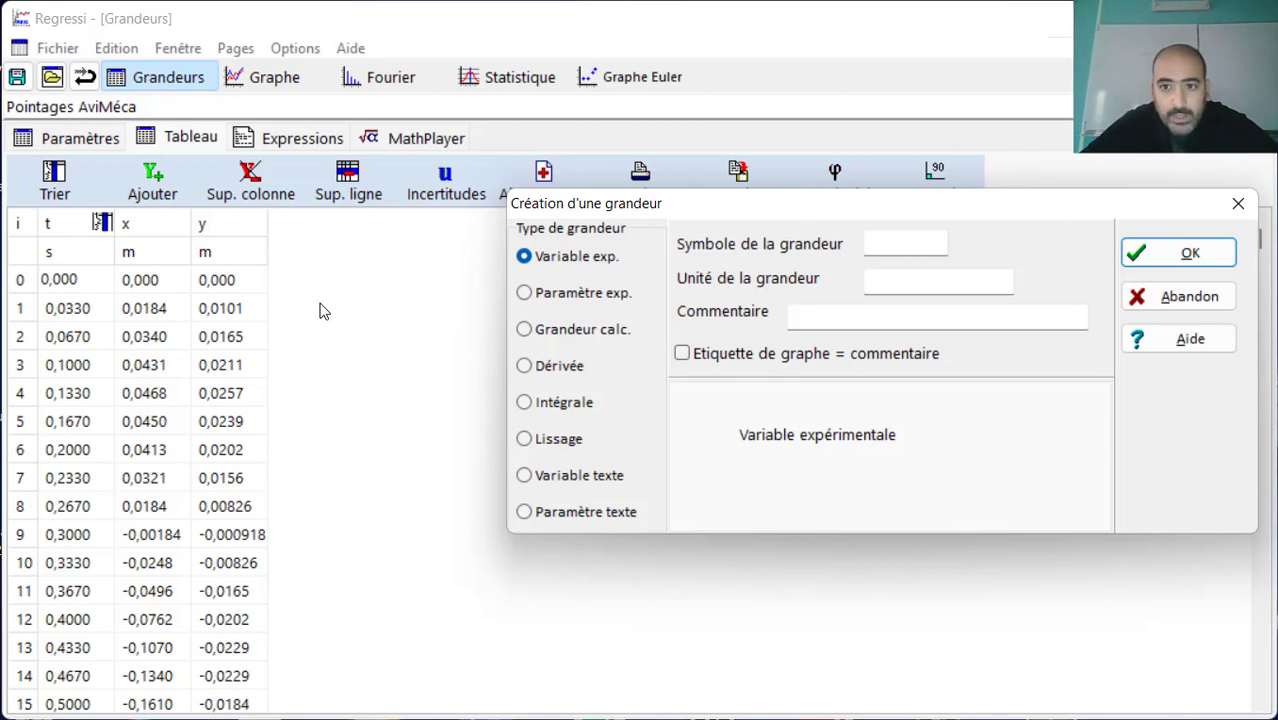
{"action": "left_click", "coordinate": [524, 367]}
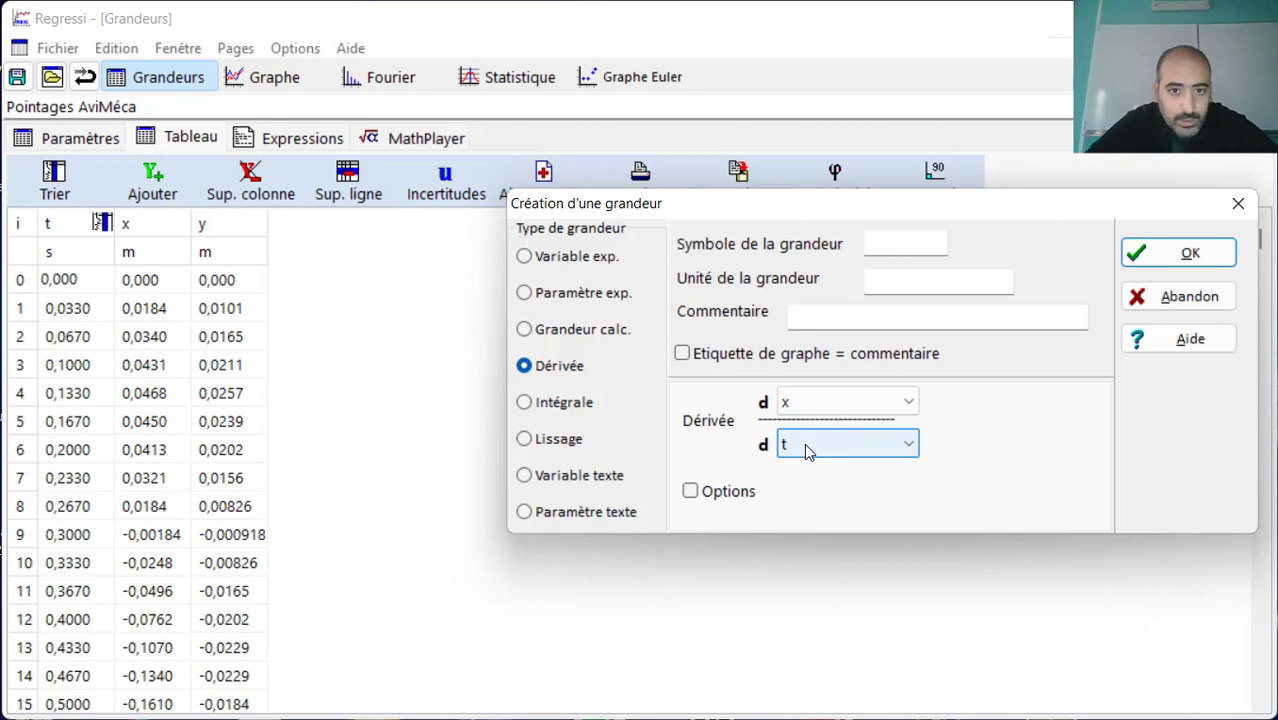
{"action": "left_click", "coordinate": [902, 244]}
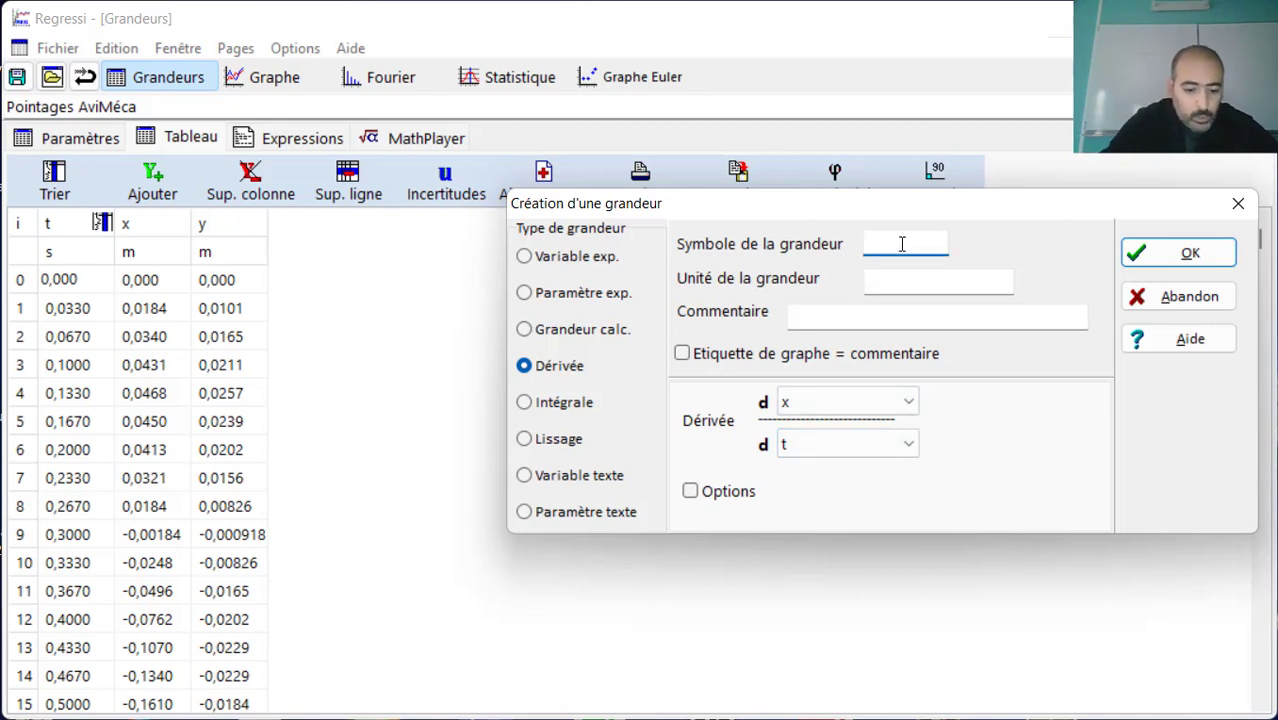
{"action": "type", "text": "Vx"}
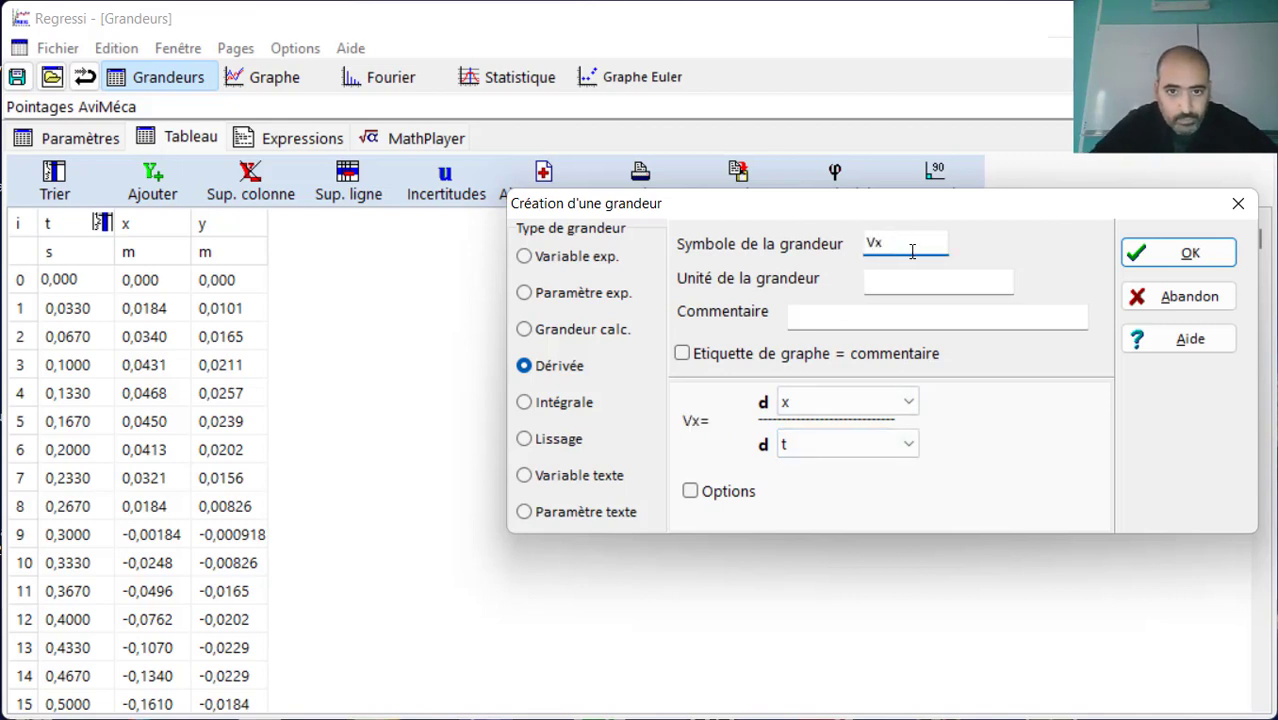
{"action": "left_click", "coordinate": [918, 279]}
{"action": "type", "text": "m"}
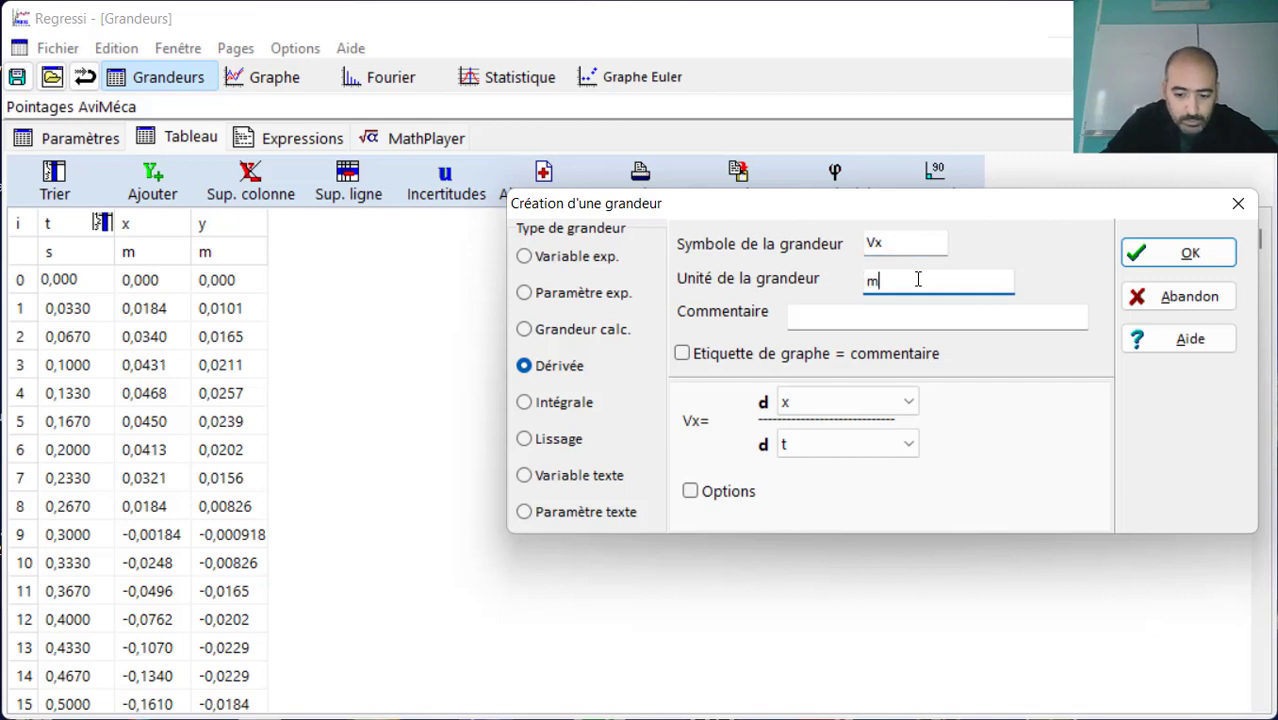
{"action": "type", "text": "/s"}
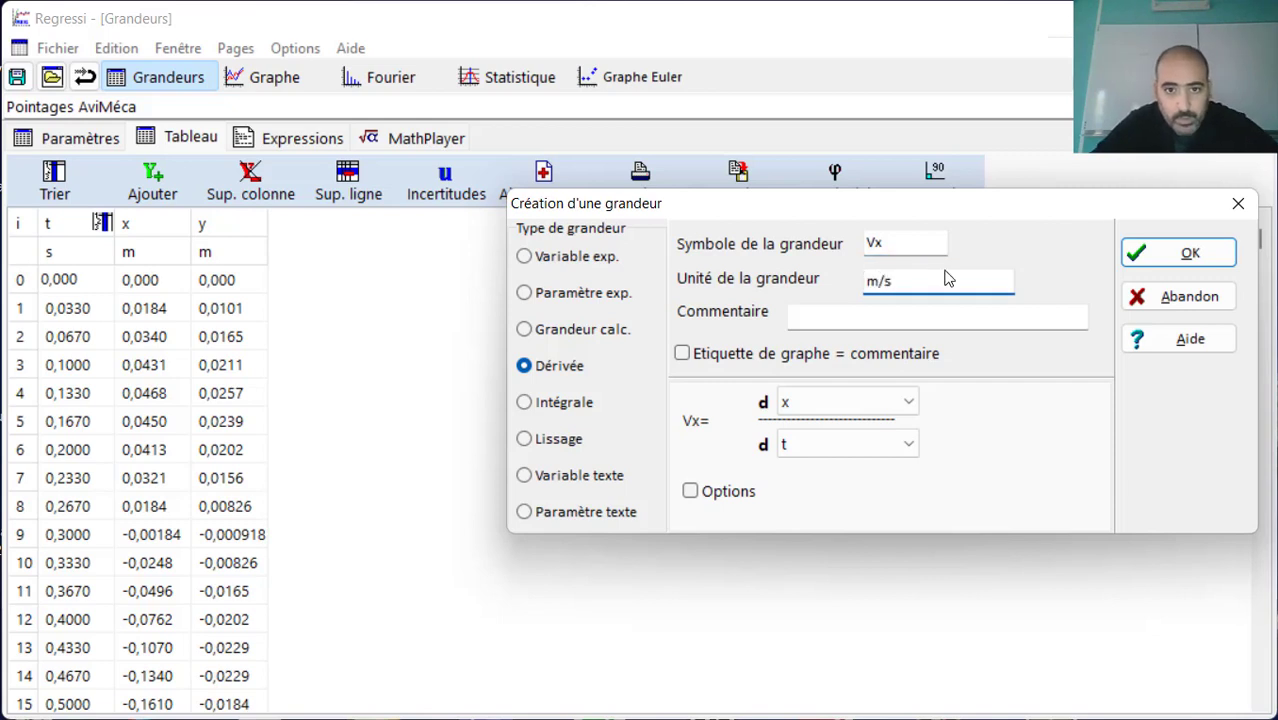
{"action": "left_click", "coordinate": [1155, 268]}
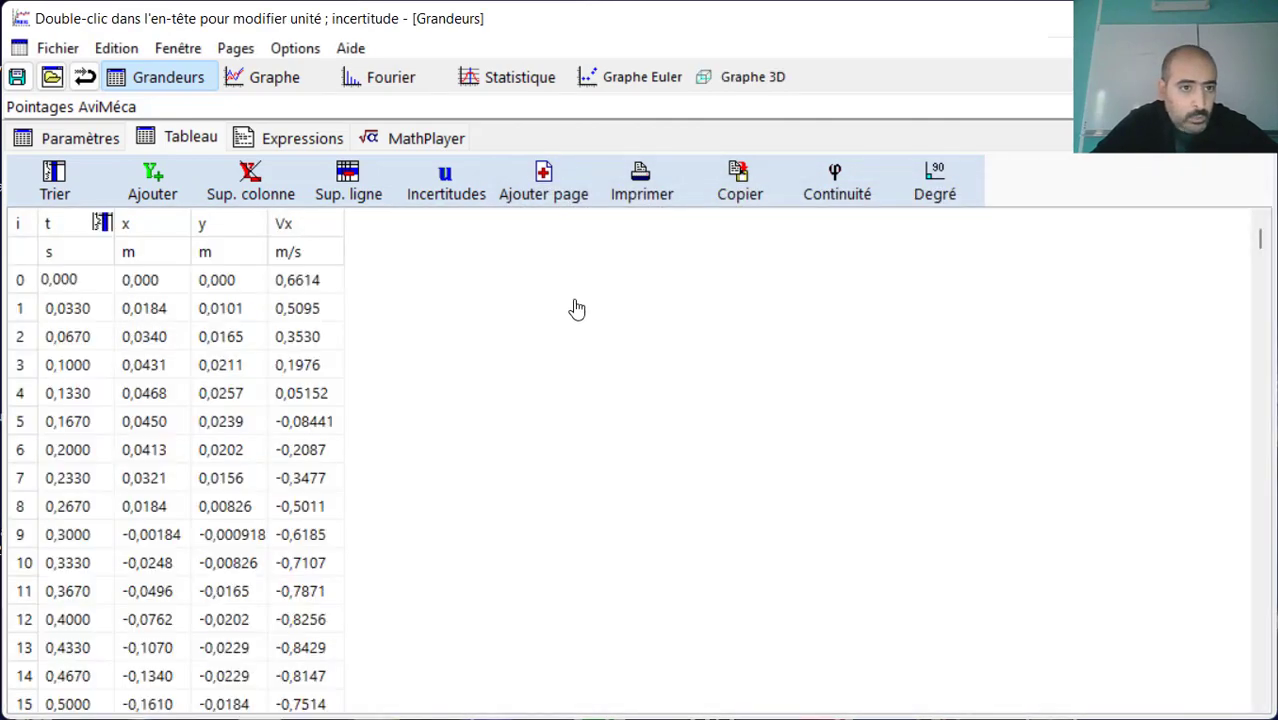
- Add a derivative quantity Vy in m/s to the data table, defined as dy/dt
{"action": "left_click", "coordinate": [155, 190]}
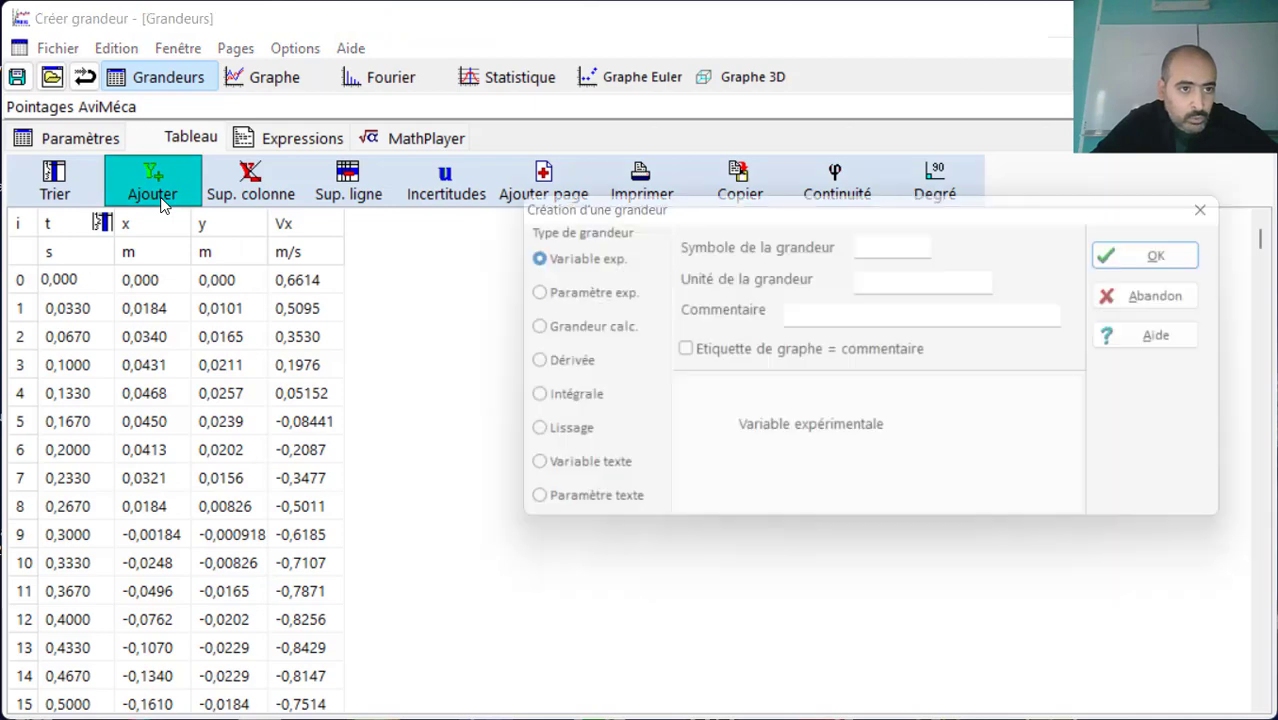
{"action": "left_click", "coordinate": [560, 370]}
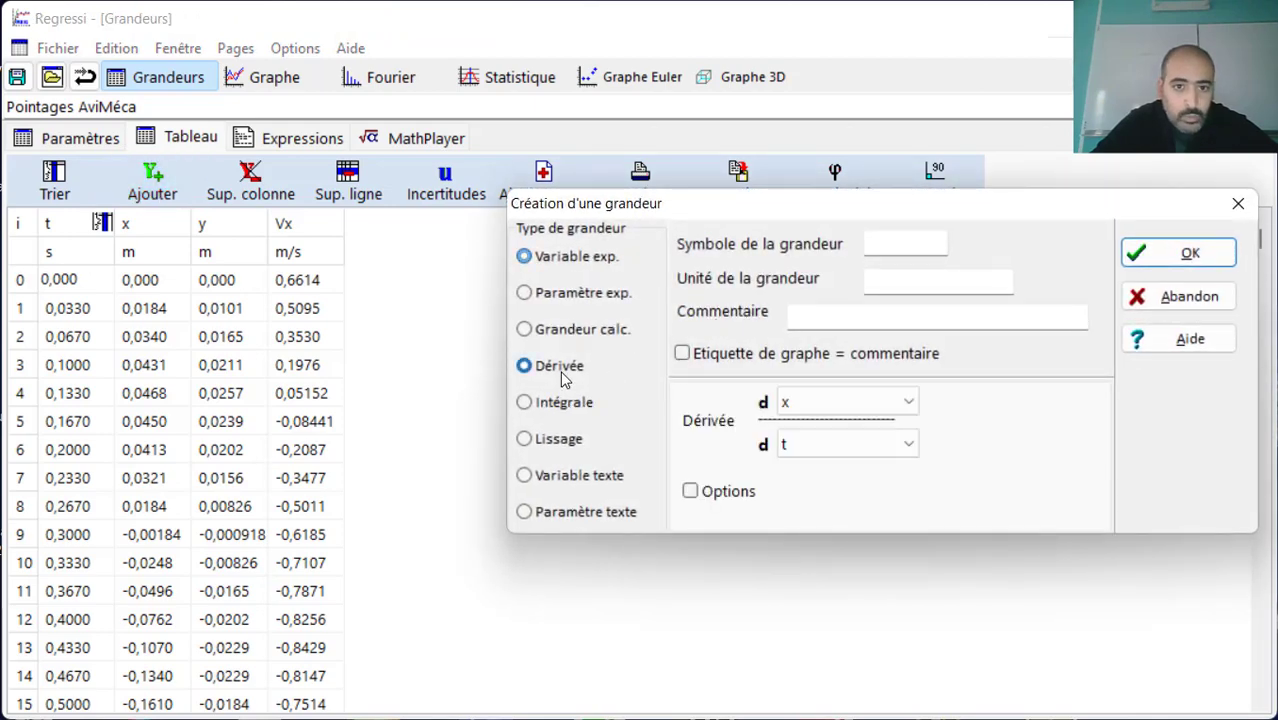
{"action": "left_click", "coordinate": [862, 405]}
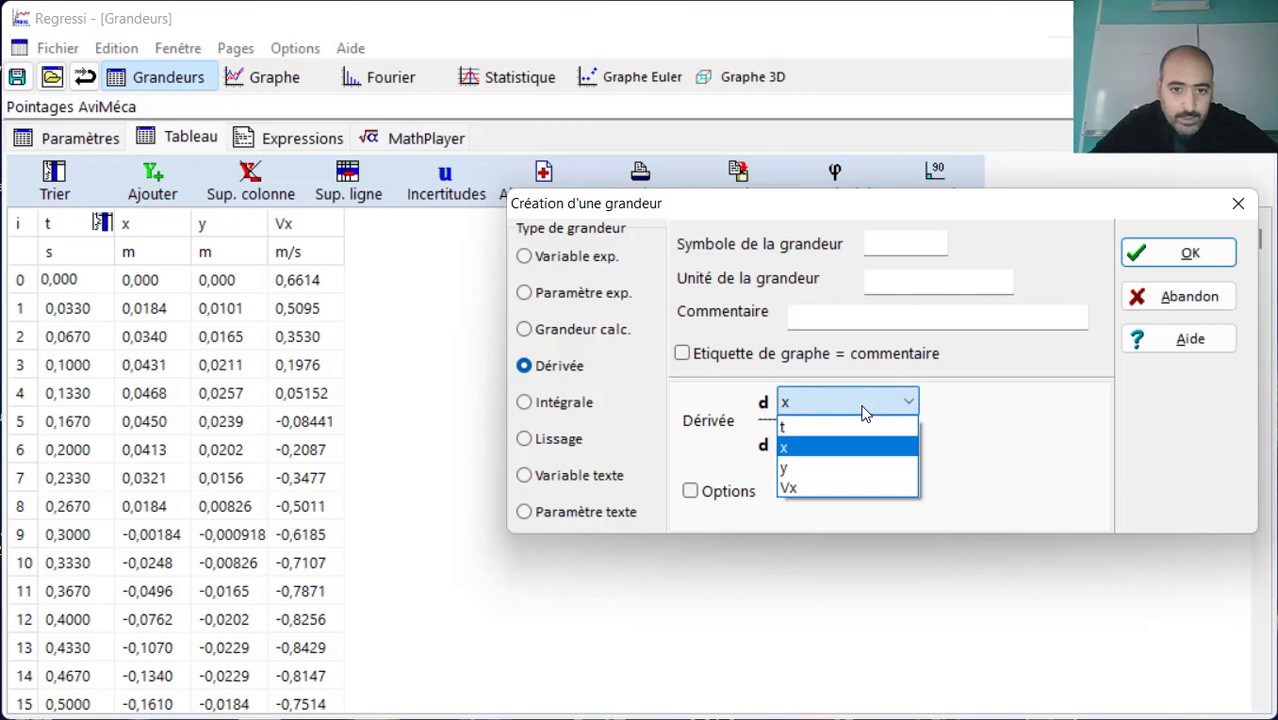
{"action": "left_click", "coordinate": [815, 470]}
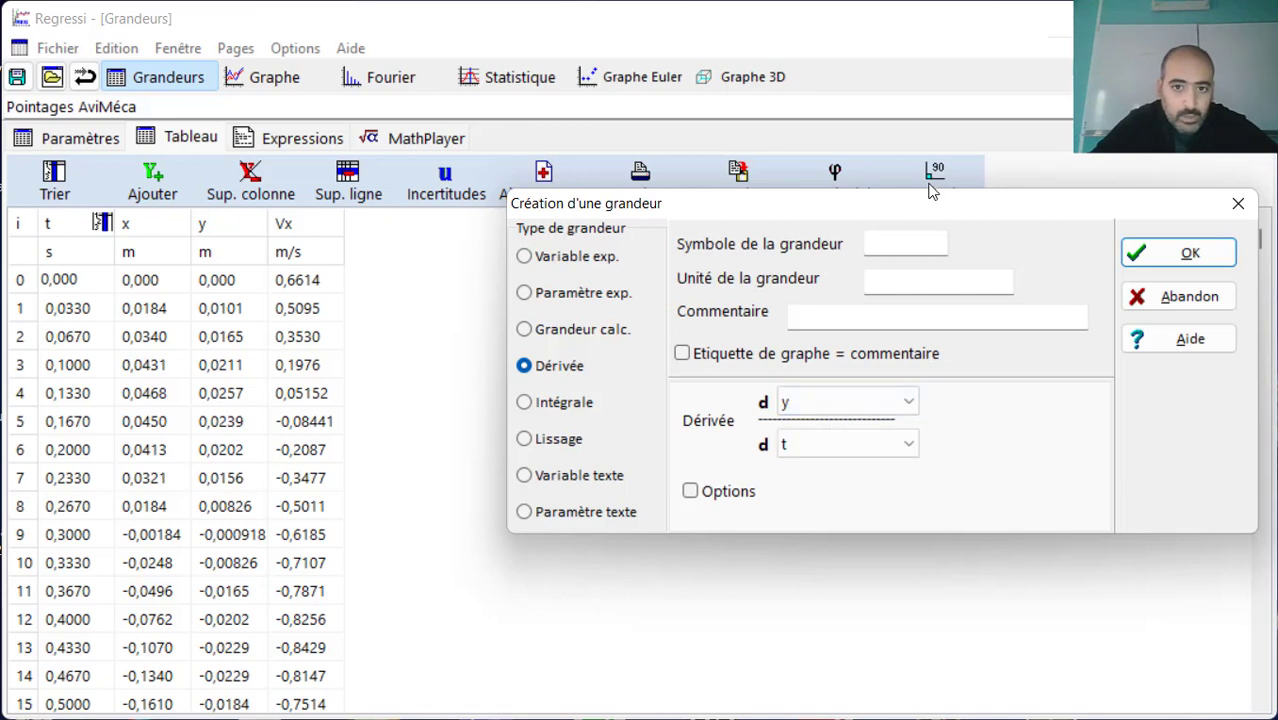
{"action": "left_click", "coordinate": [911, 243]}
{"action": "type", "text": "Vy"}
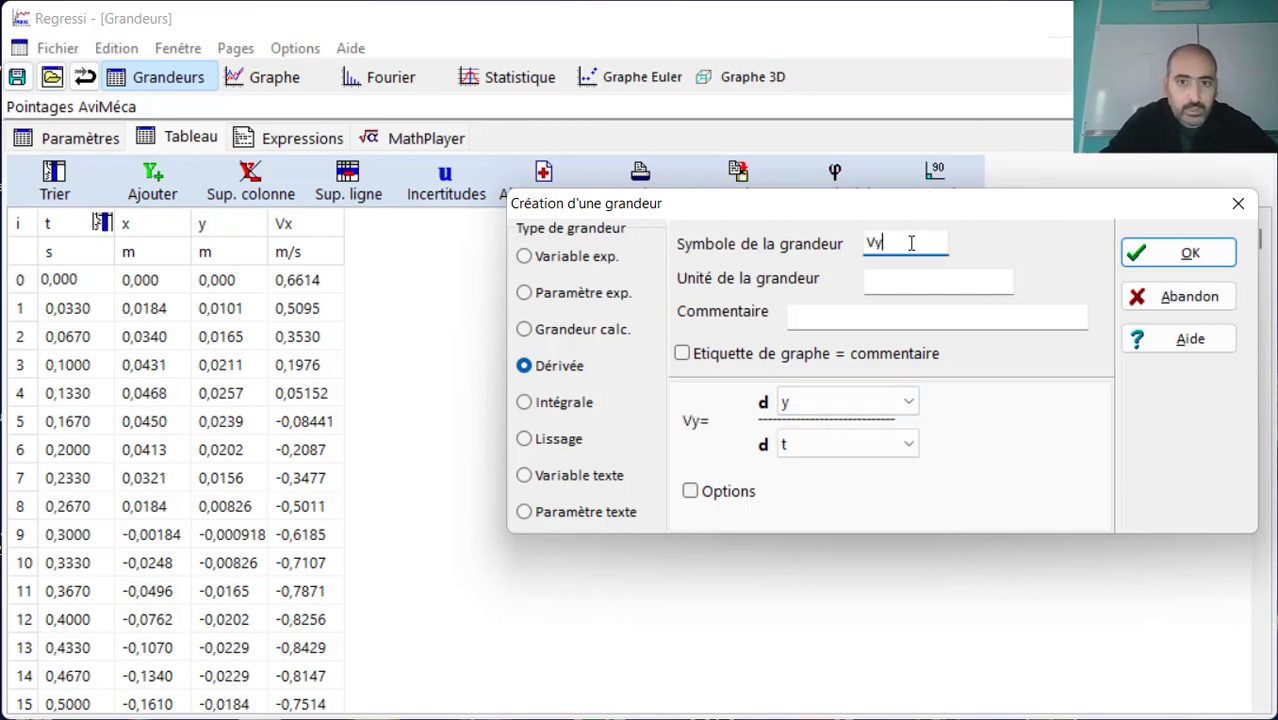
{"action": "left_click", "coordinate": [928, 280]}
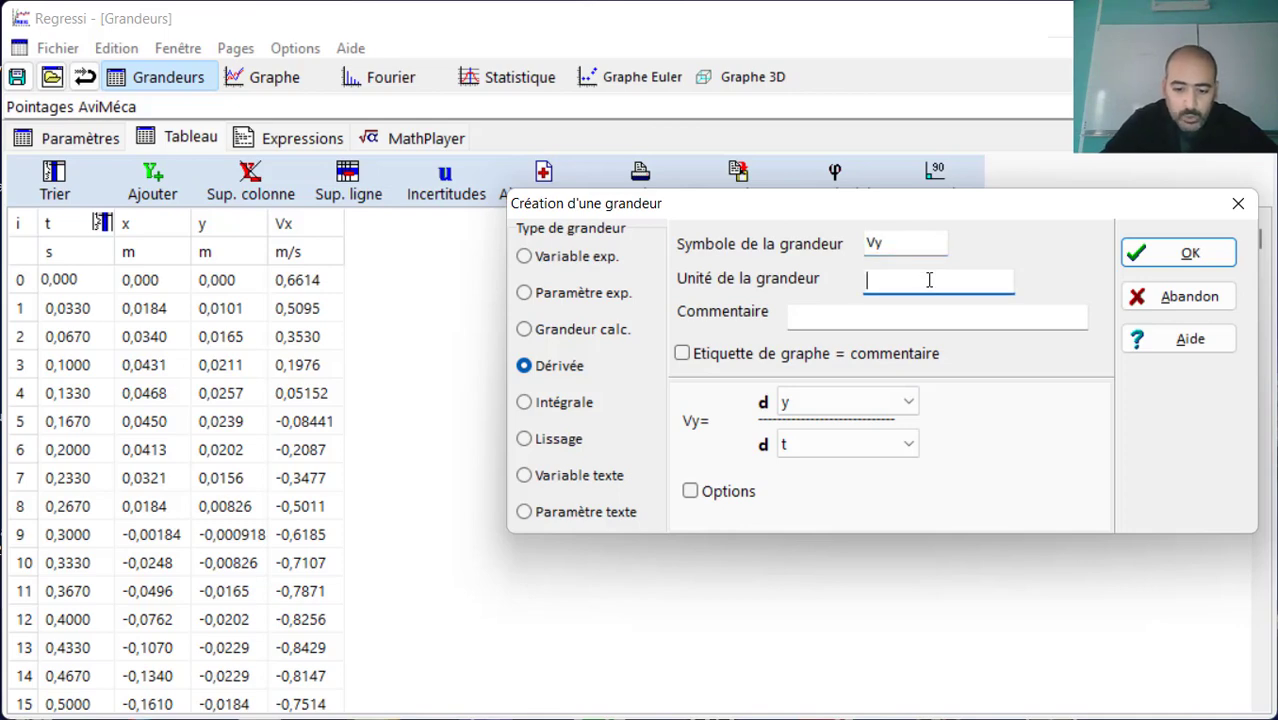
{"action": "type", "text": "m/s"}
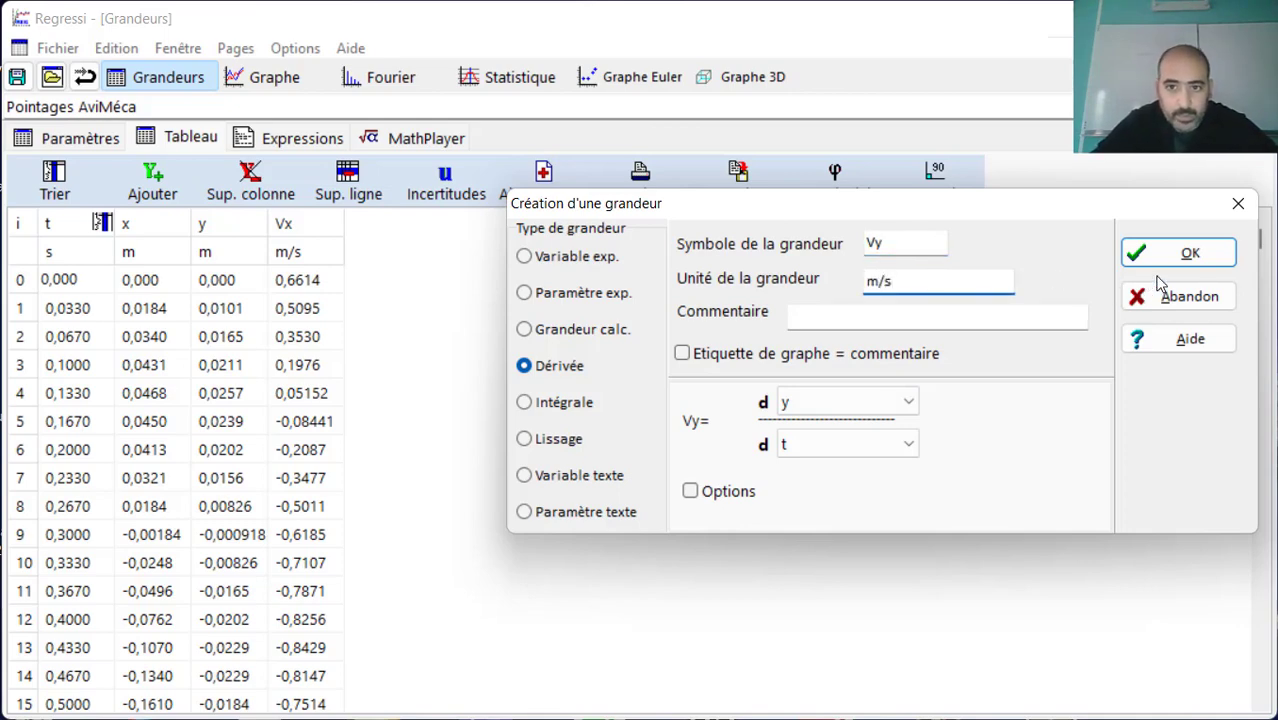
{"action": "left_click", "coordinate": [1180, 255]}
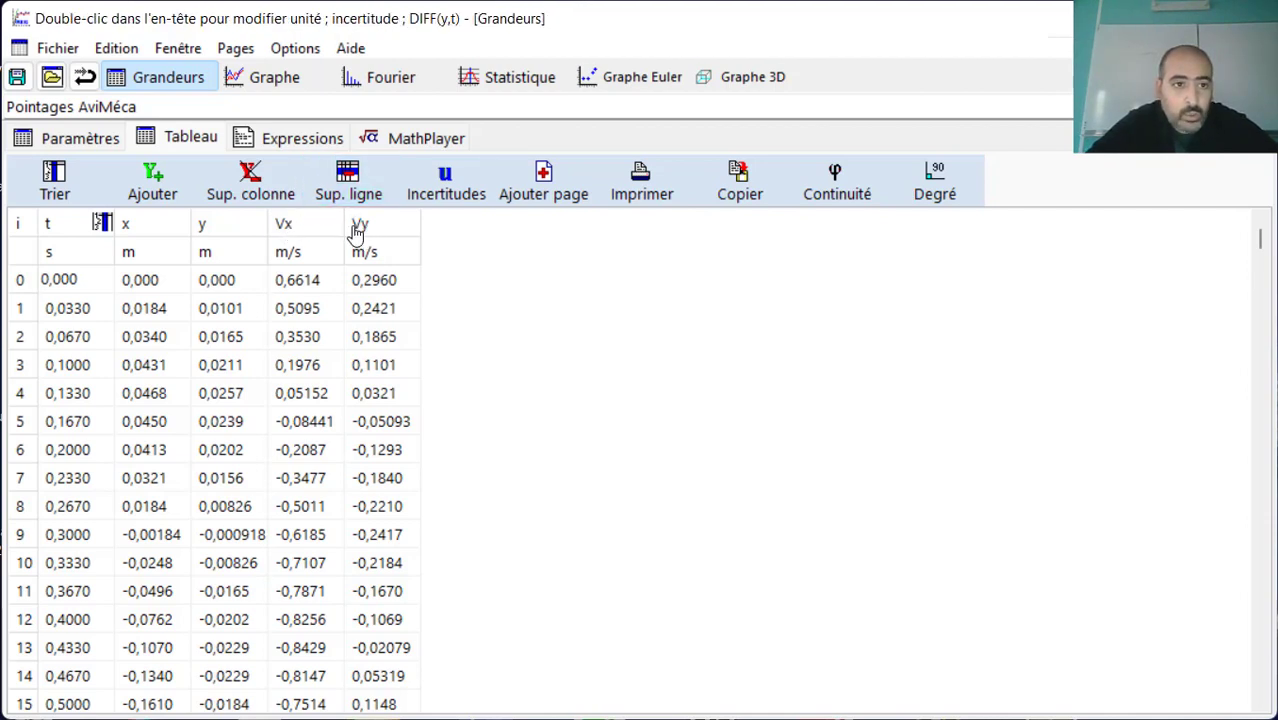
- Start a new calculated quantity with symbol V and unit m/s
{"action": "left_click", "coordinate": [150, 186]}
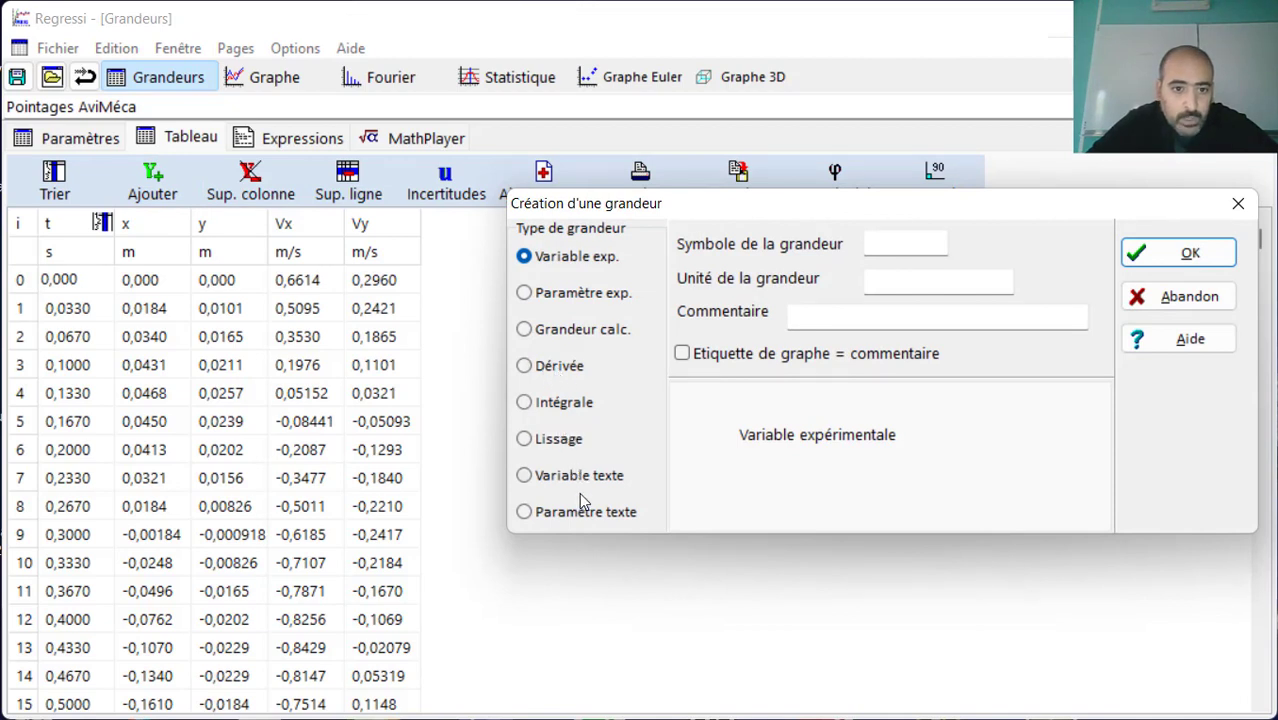
{"action": "left_click", "coordinate": [583, 338]}
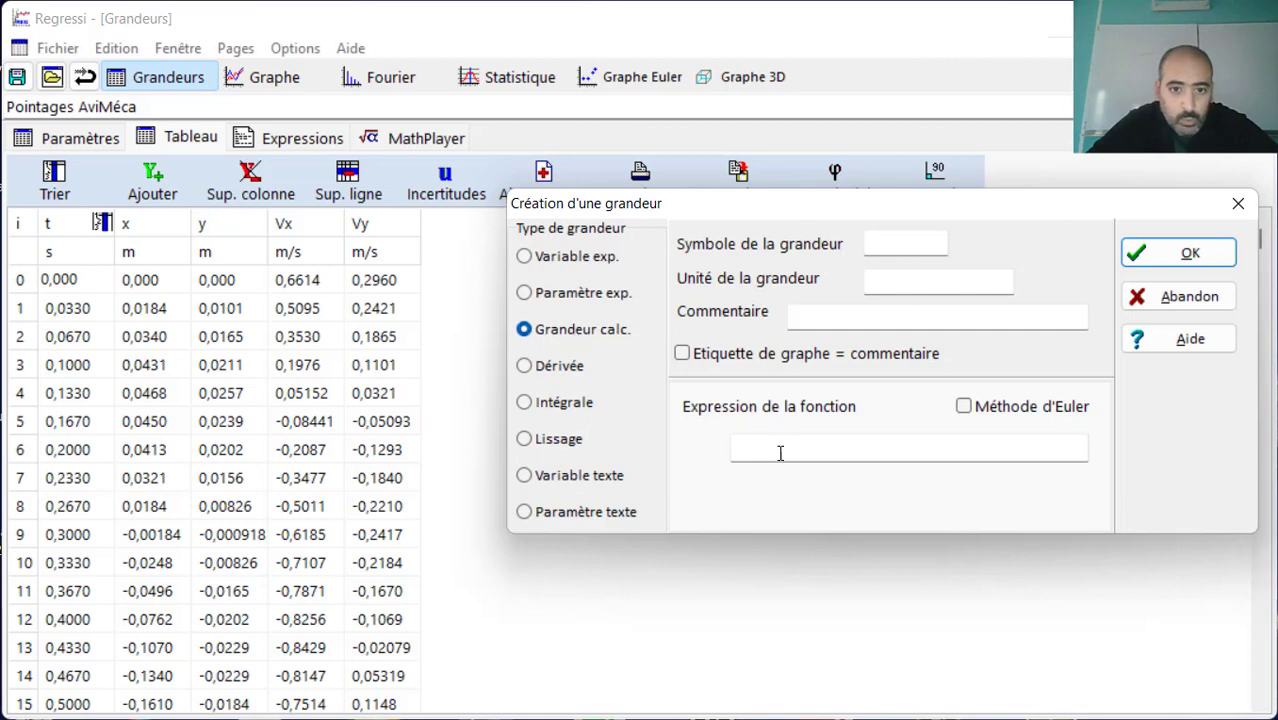
{"action": "left_click", "coordinate": [892, 249]}
{"action": "type", "text": "V"}
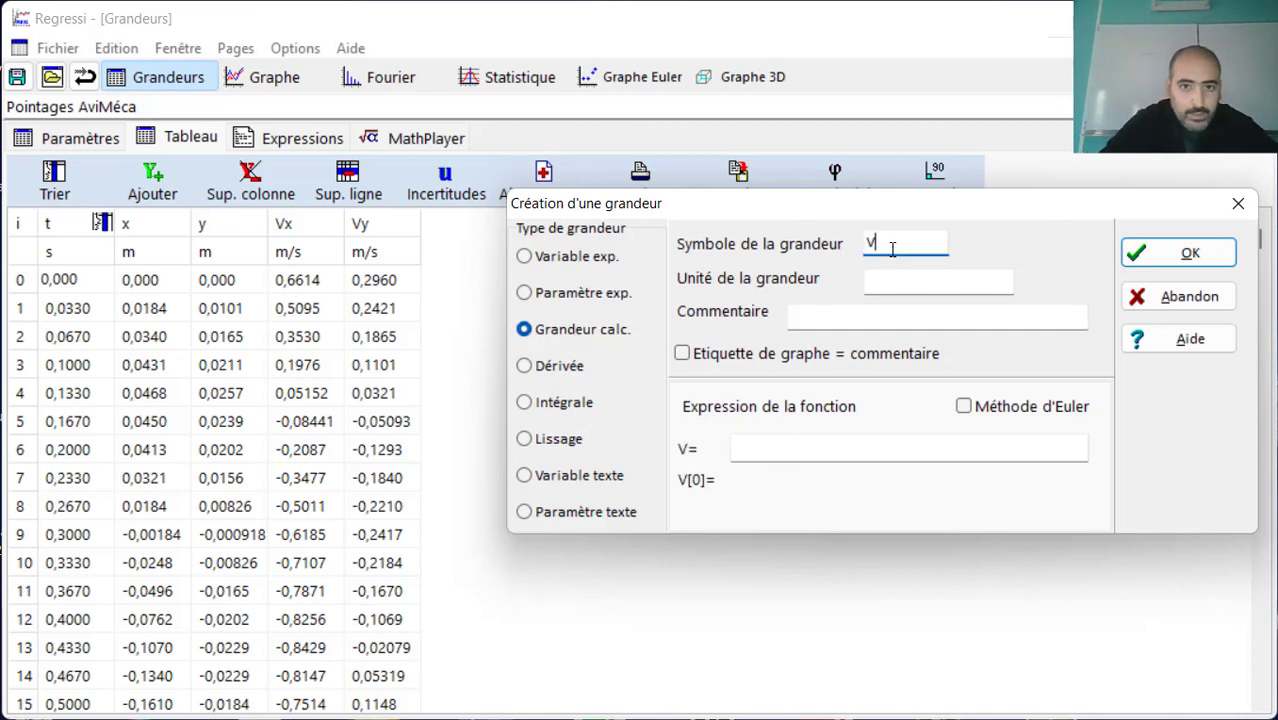
{"action": "left_click", "coordinate": [908, 280]}
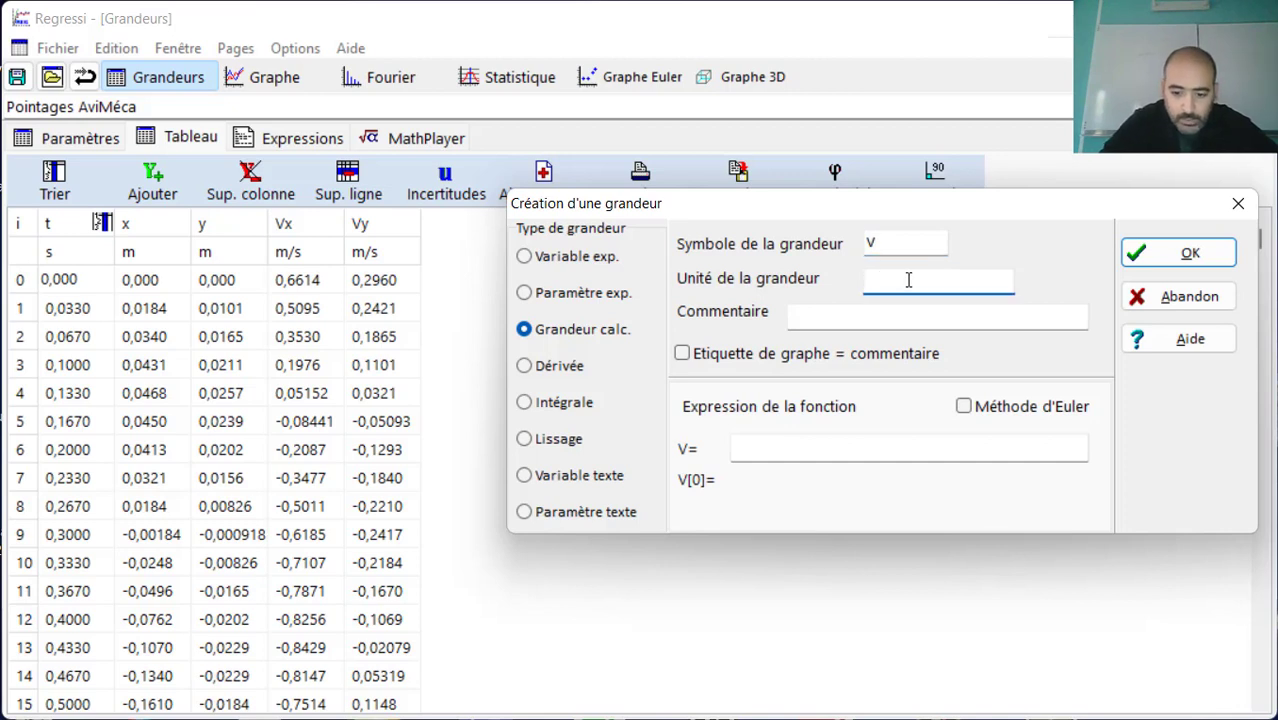
{"action": "type", "text": "m/s"}
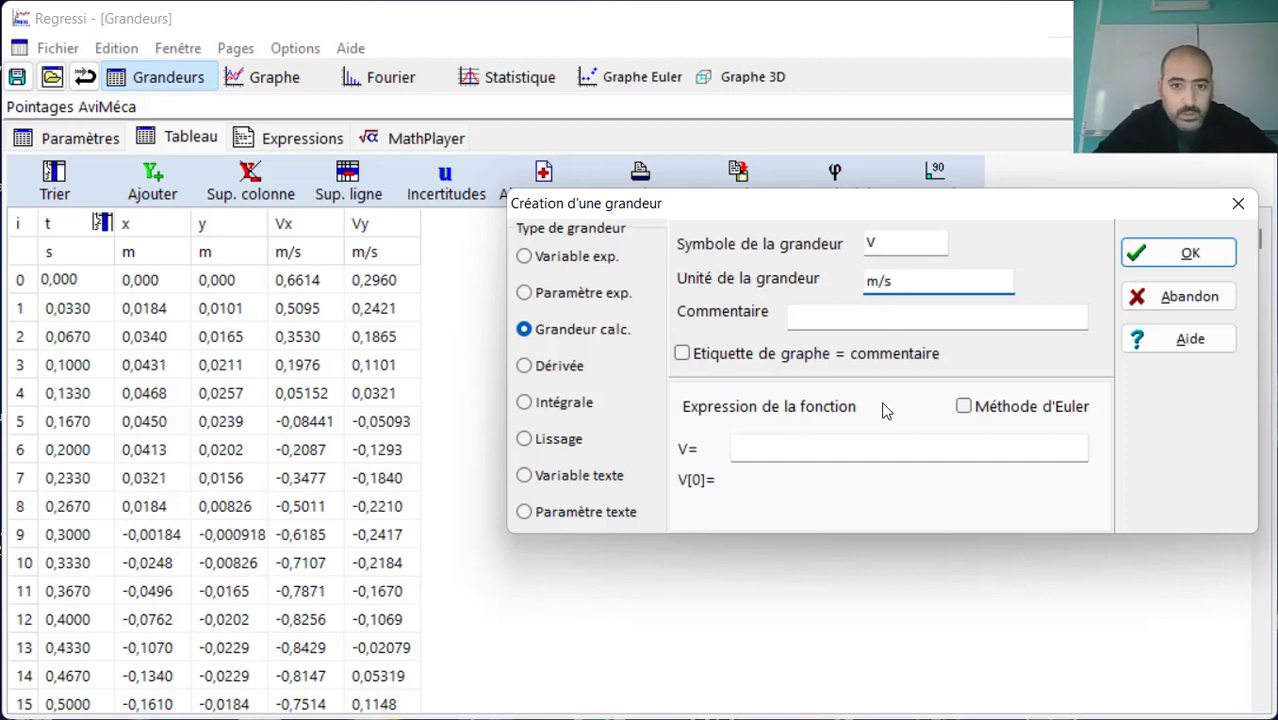
- Define the speed V by the expression sqrt(Vx*Vx+Vy*Vy) and create the quantity
{"action": "left_click", "coordinate": [837, 450]}
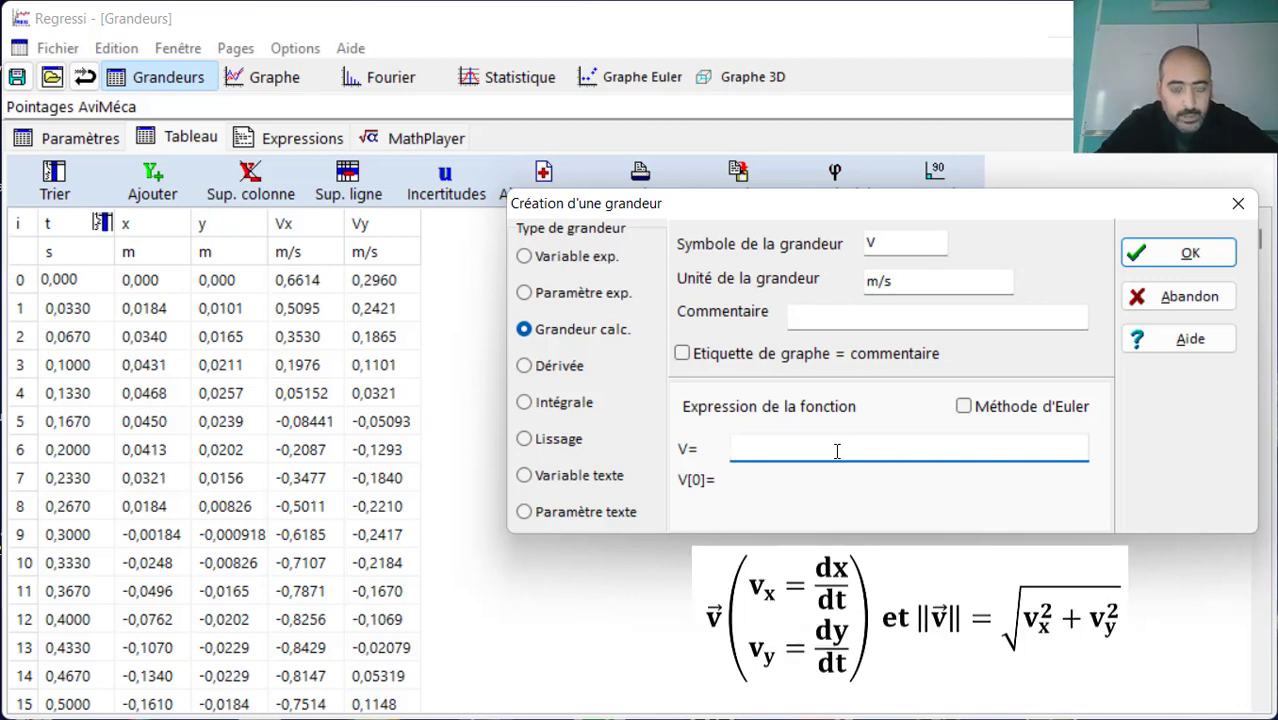
{"action": "type", "text": "sqrt"}
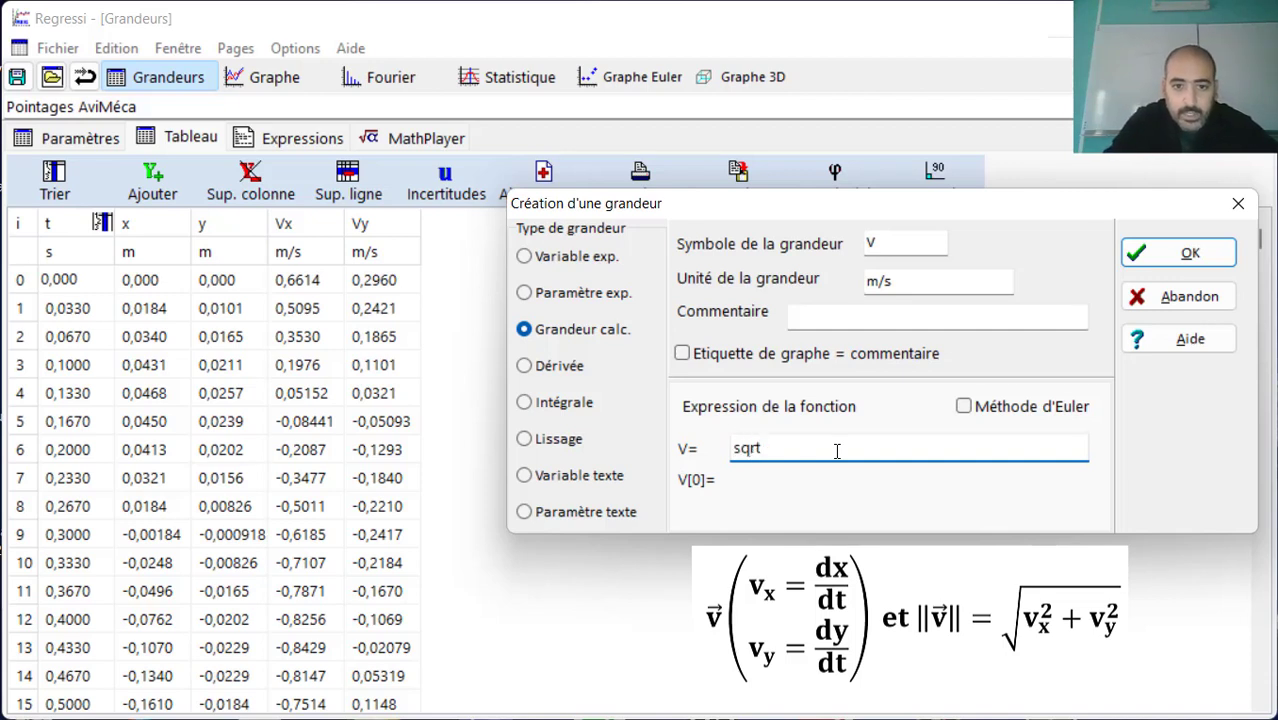
{"action": "type", "text": "("}
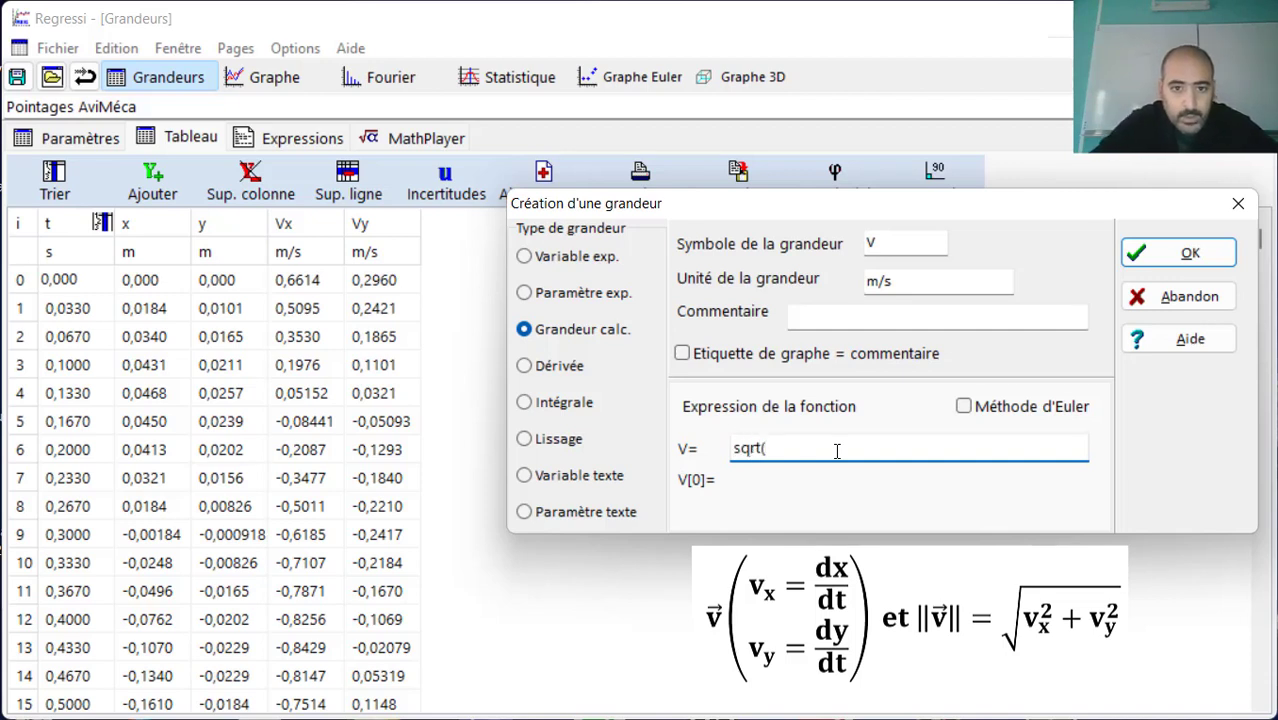
{"action": "type", "text": "Vx"}
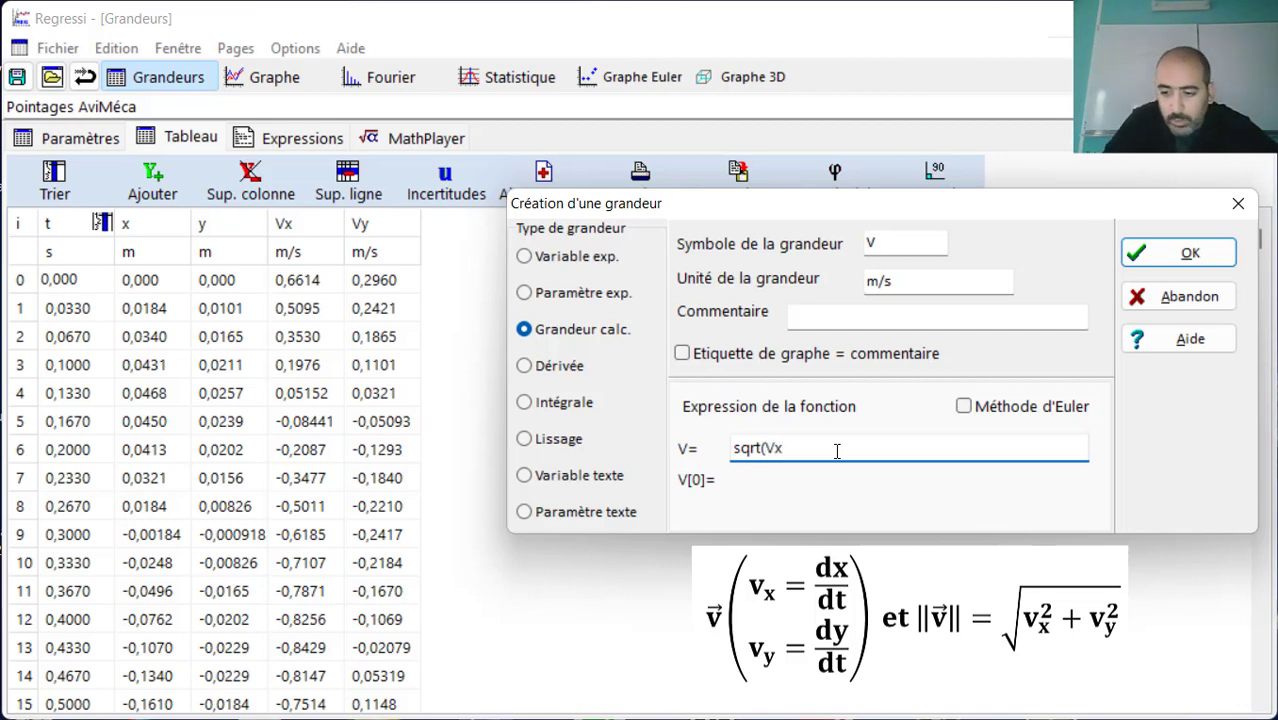
{"action": "type", "text": "*Vx"}
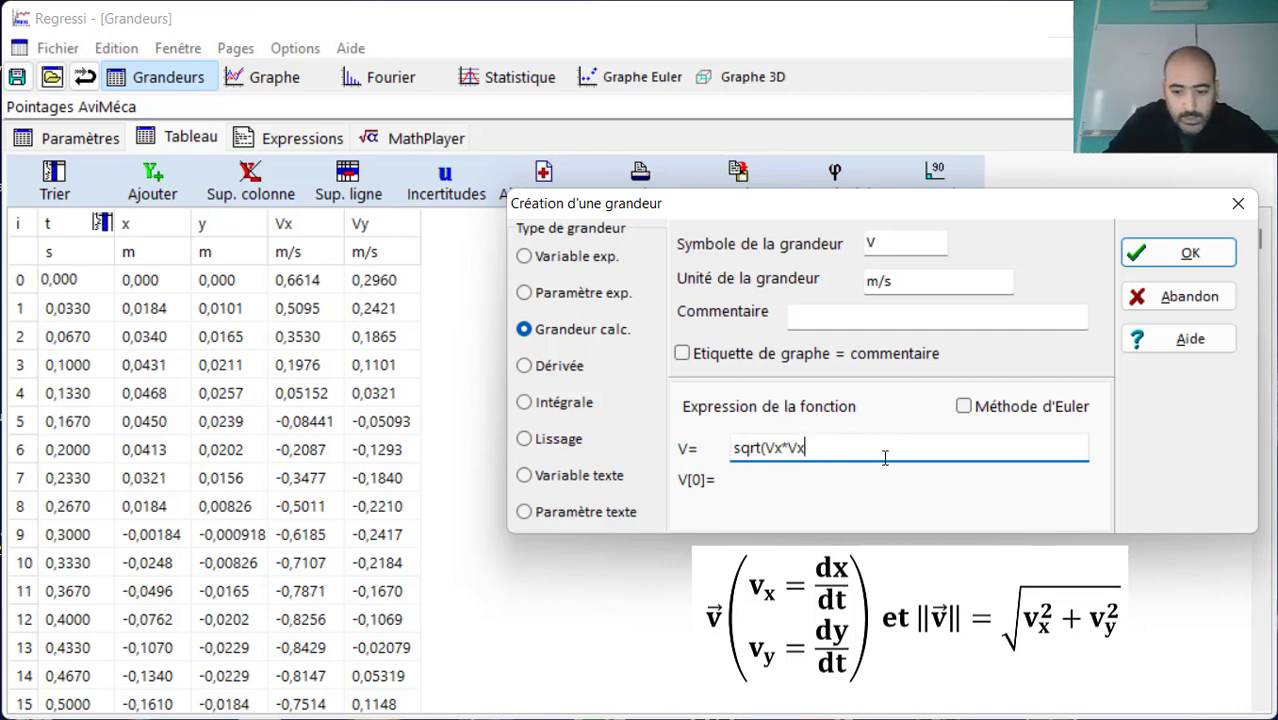
{"action": "type", "text": "+"}
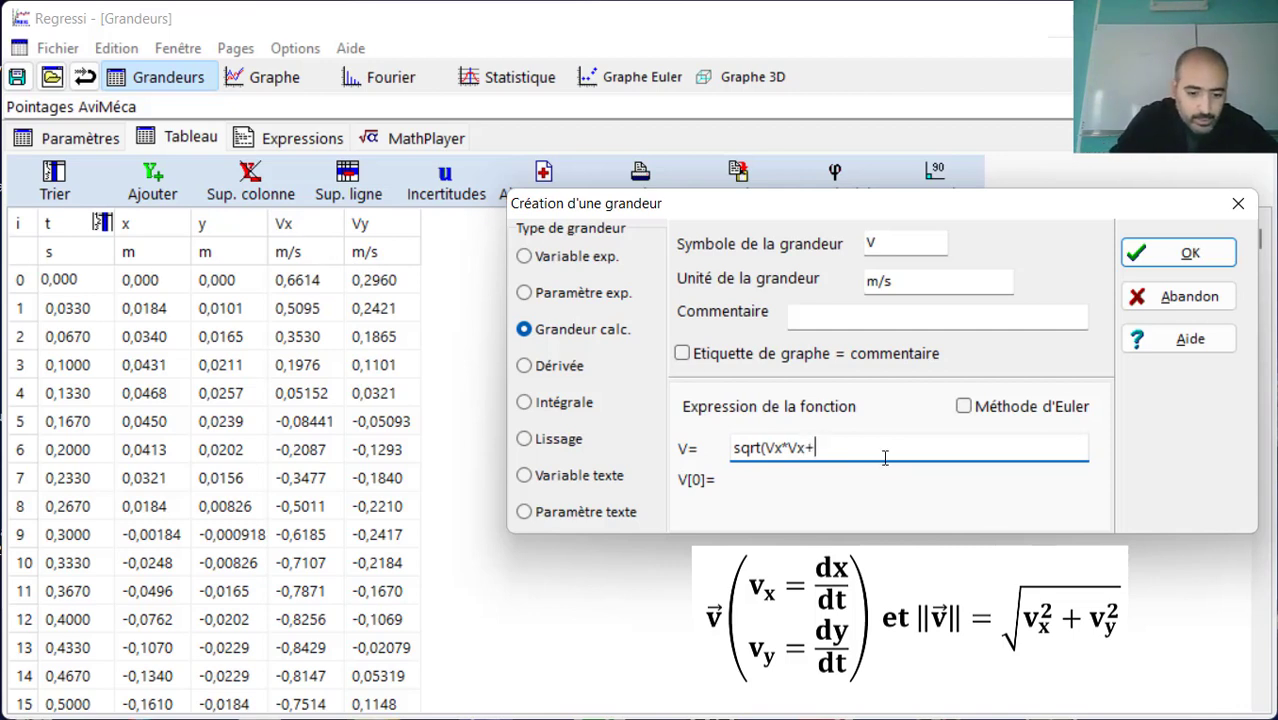
{"action": "type", "text": "Vy*"}
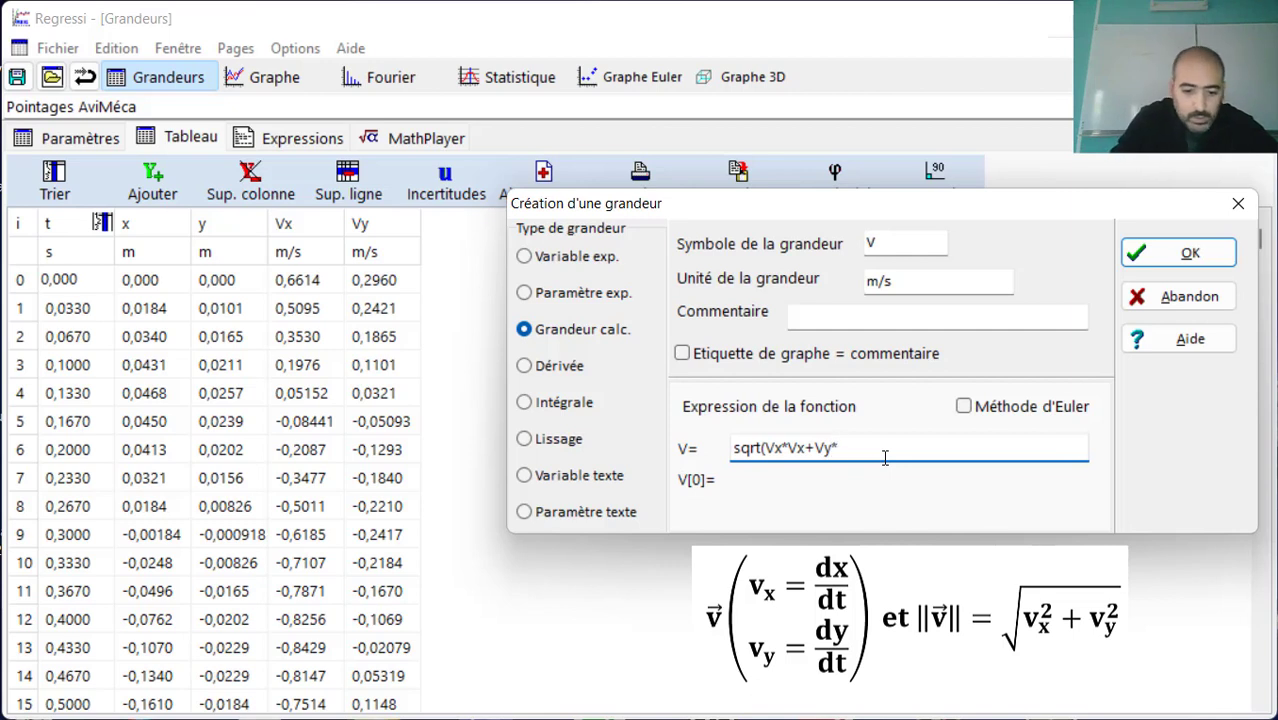
{"action": "type", "text": "Vy)"}
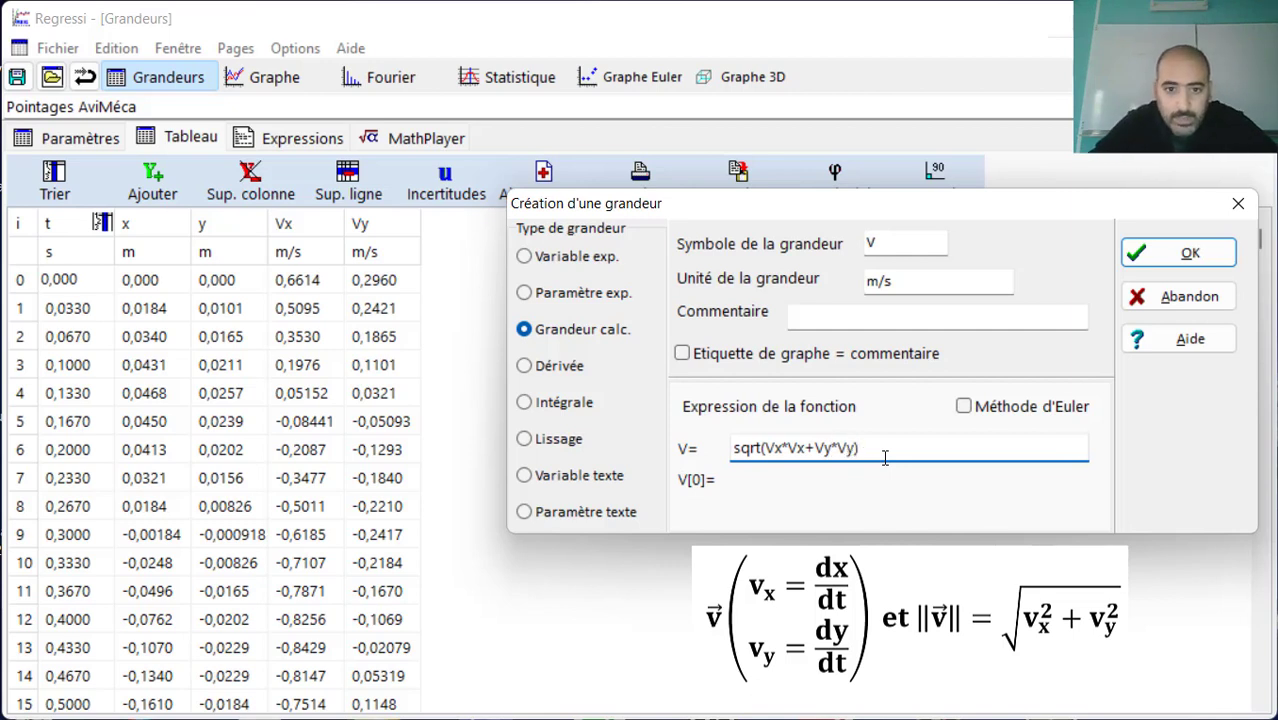
{"action": "left_click", "coordinate": [1147, 258]}
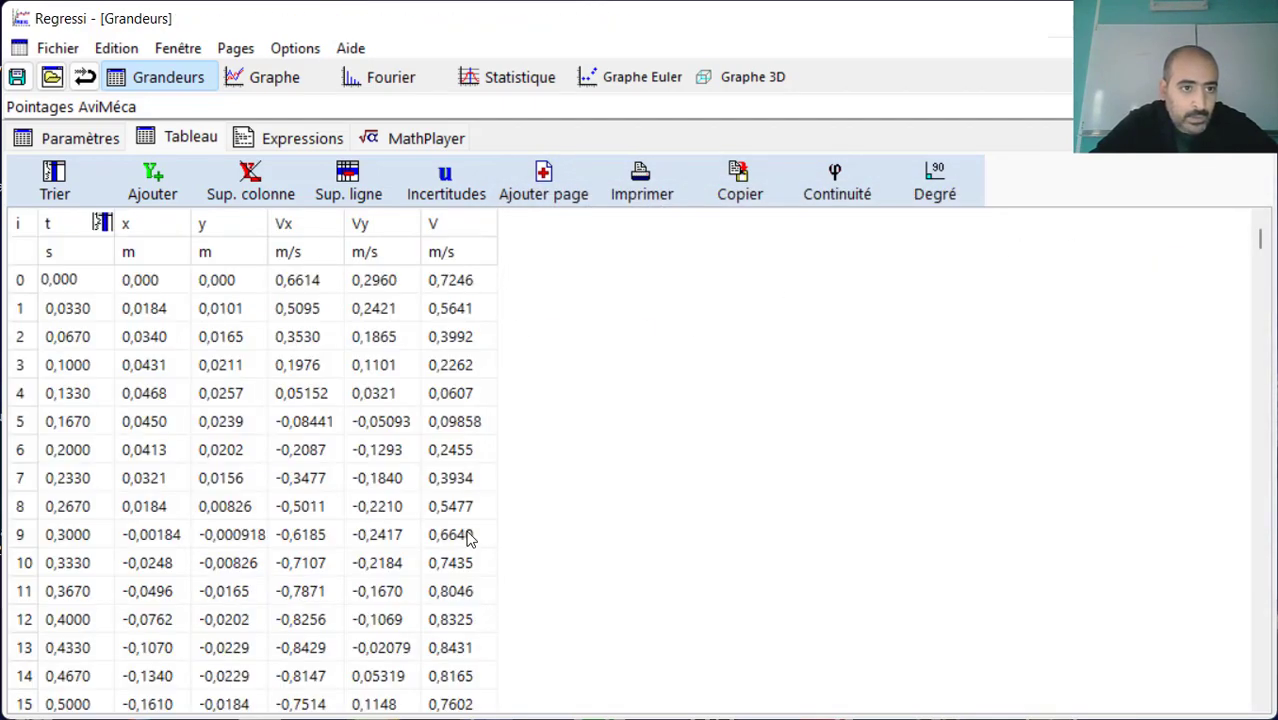
- Start a new calculated quantity with symbol Ec and unit J
{"action": "left_click", "coordinate": [160, 190]}
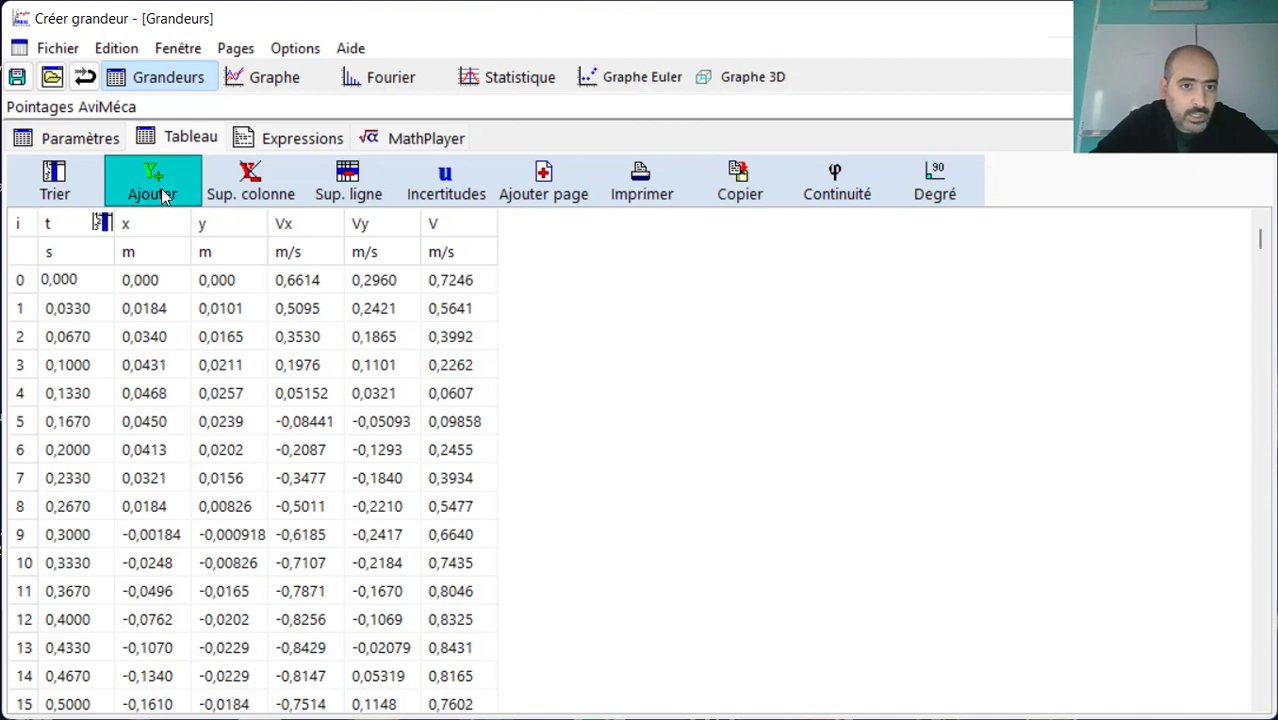
{"action": "left_click", "coordinate": [607, 332]}
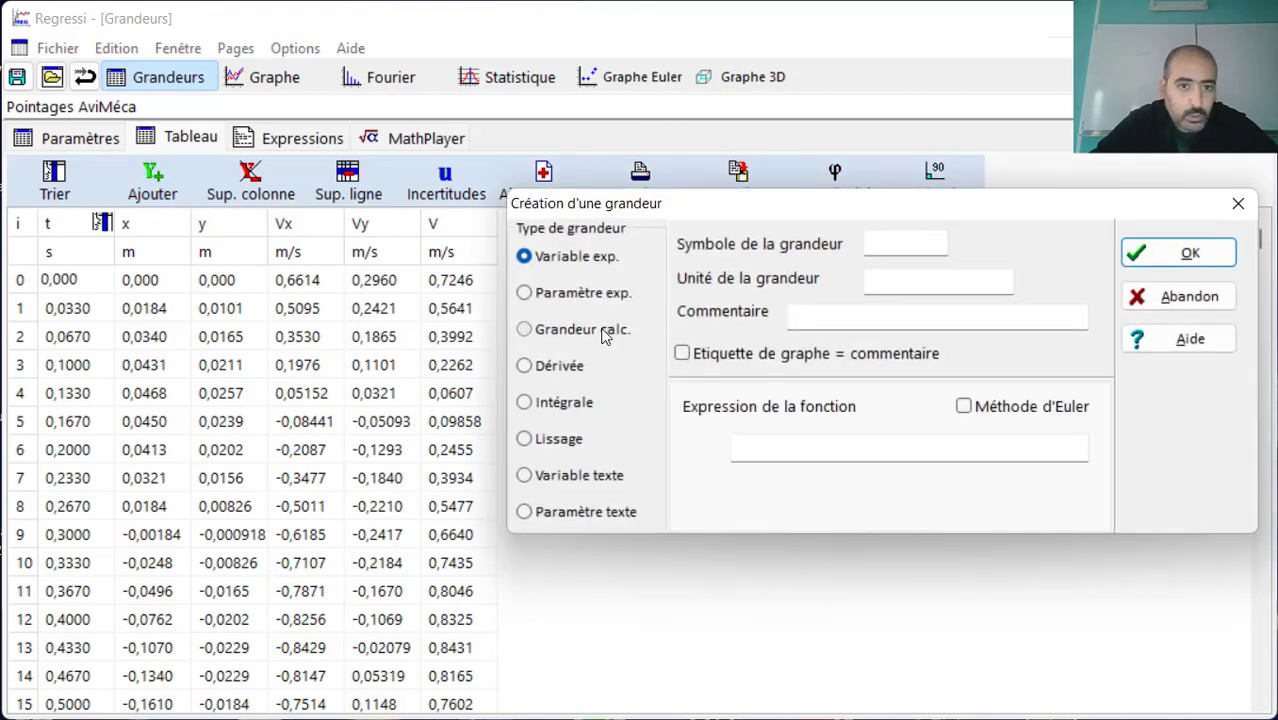
{"action": "left_click", "coordinate": [893, 246]}
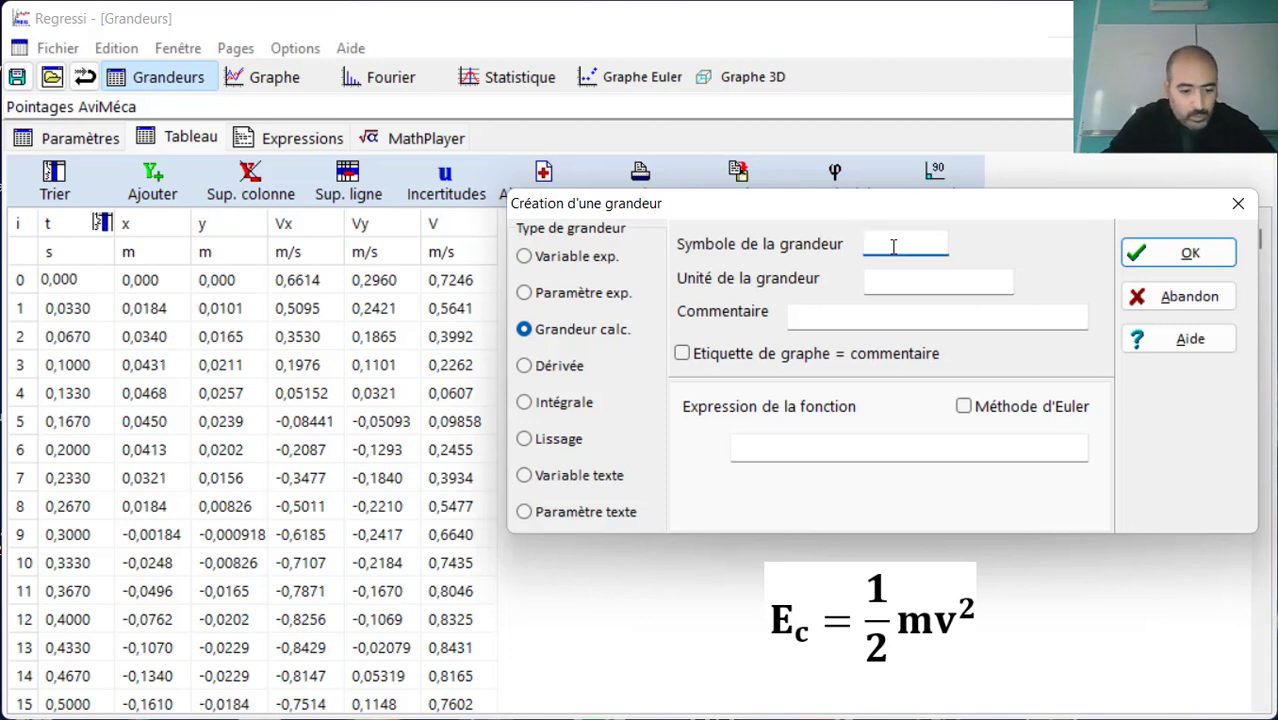
{"action": "type", "text": "Ec"}
{"action": "left_click", "coordinate": [914, 280]}
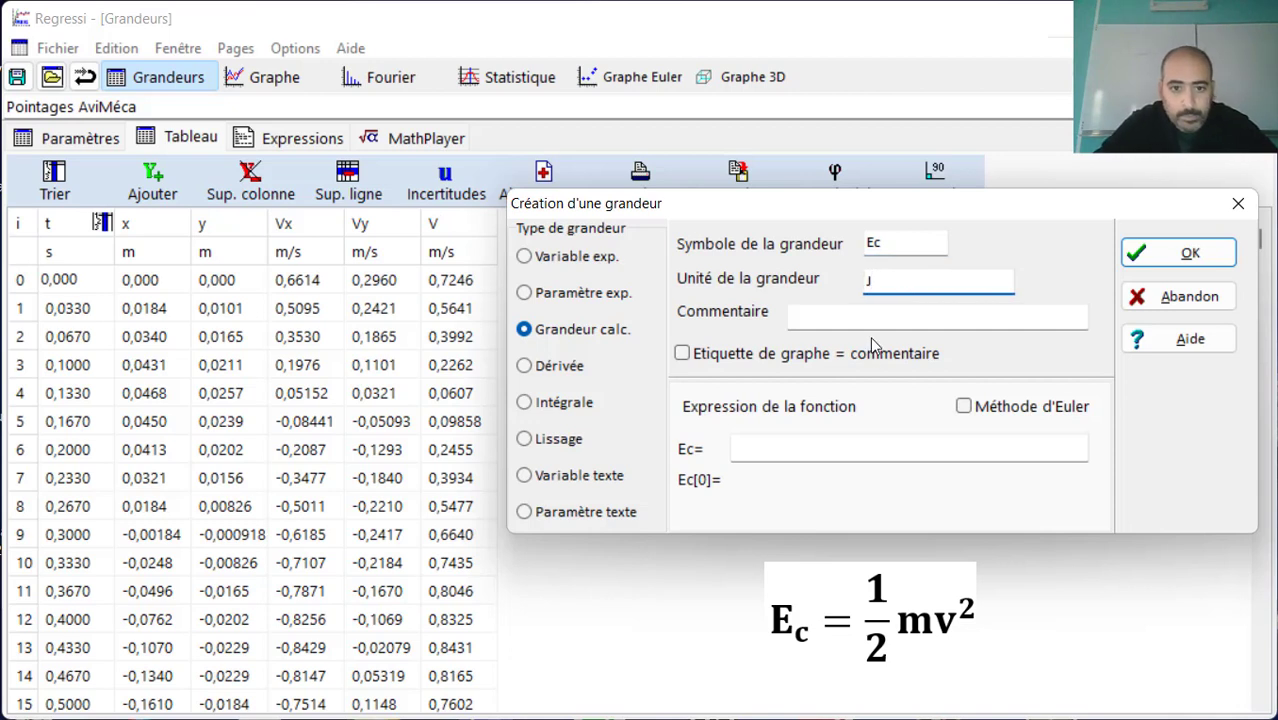
- Define the kinetic energy Ec by the expression 0.5*0.050*V*V and create the quantity
{"action": "left_click", "coordinate": [820, 452]}
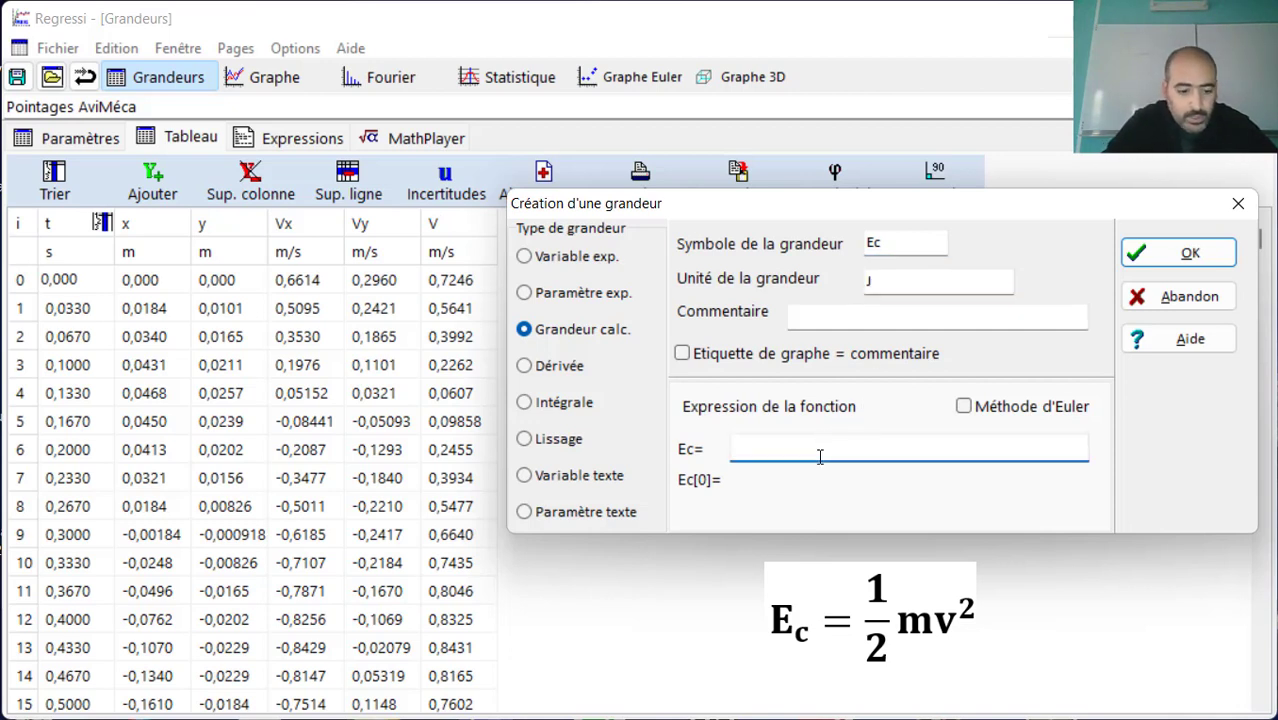
{"action": "type", "text": "0.5"}
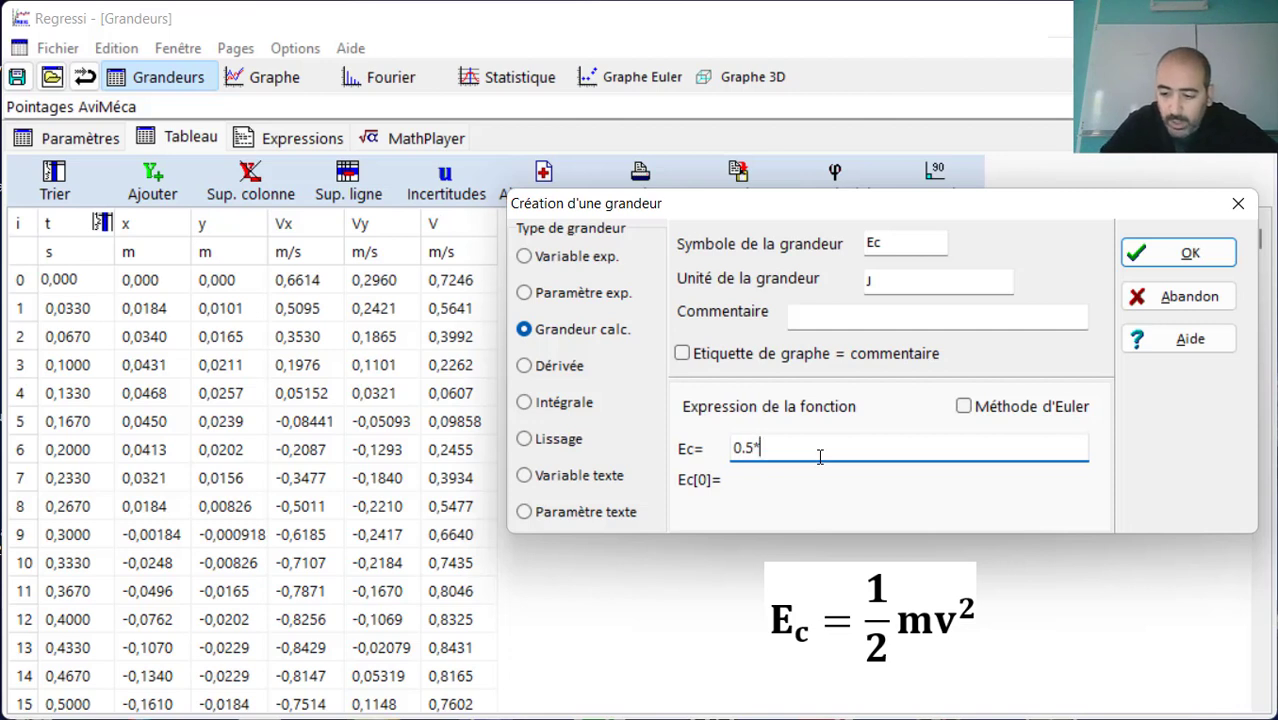
{"action": "type", "text": "*0"}
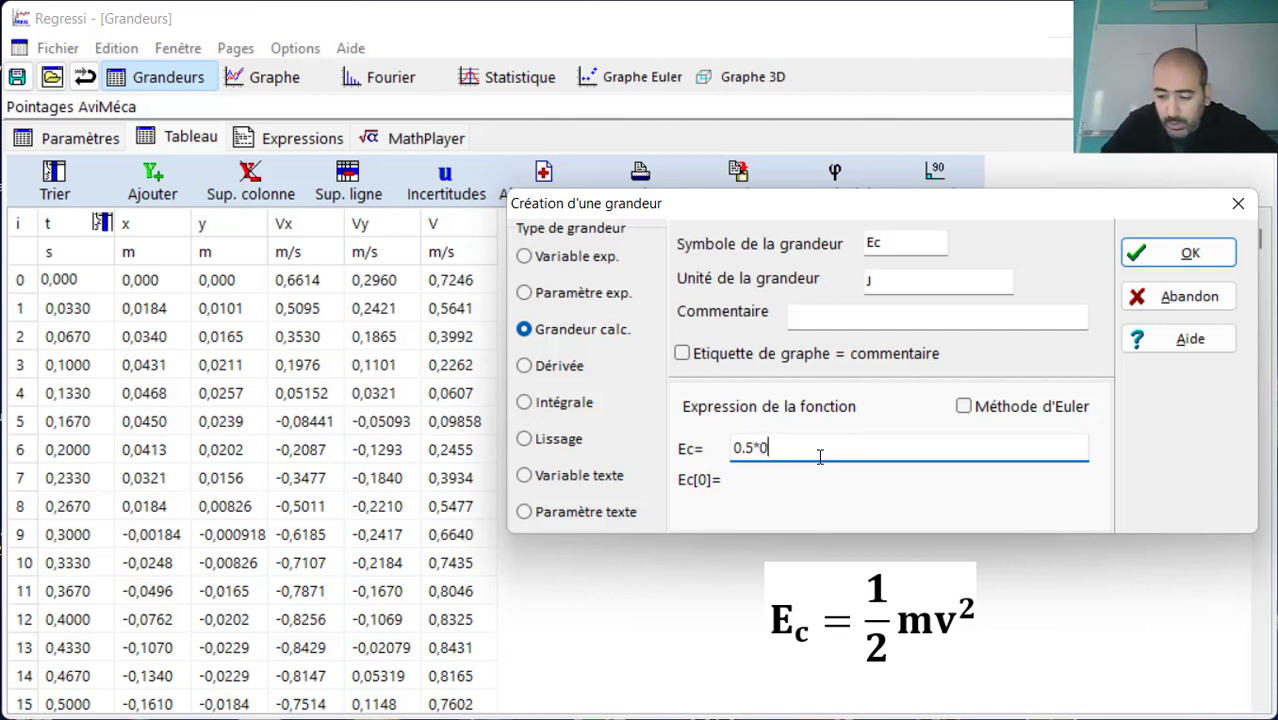
{"action": "type", "text": ".0"}
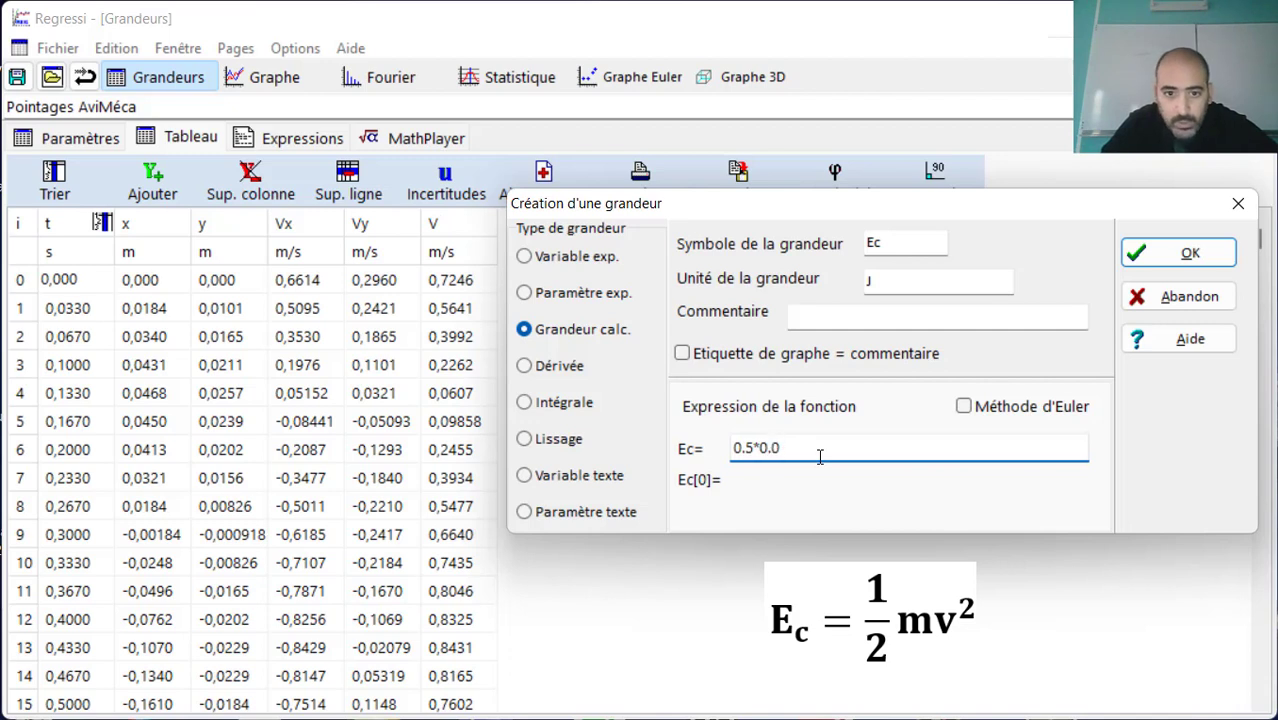
{"action": "type", "text": "50"}
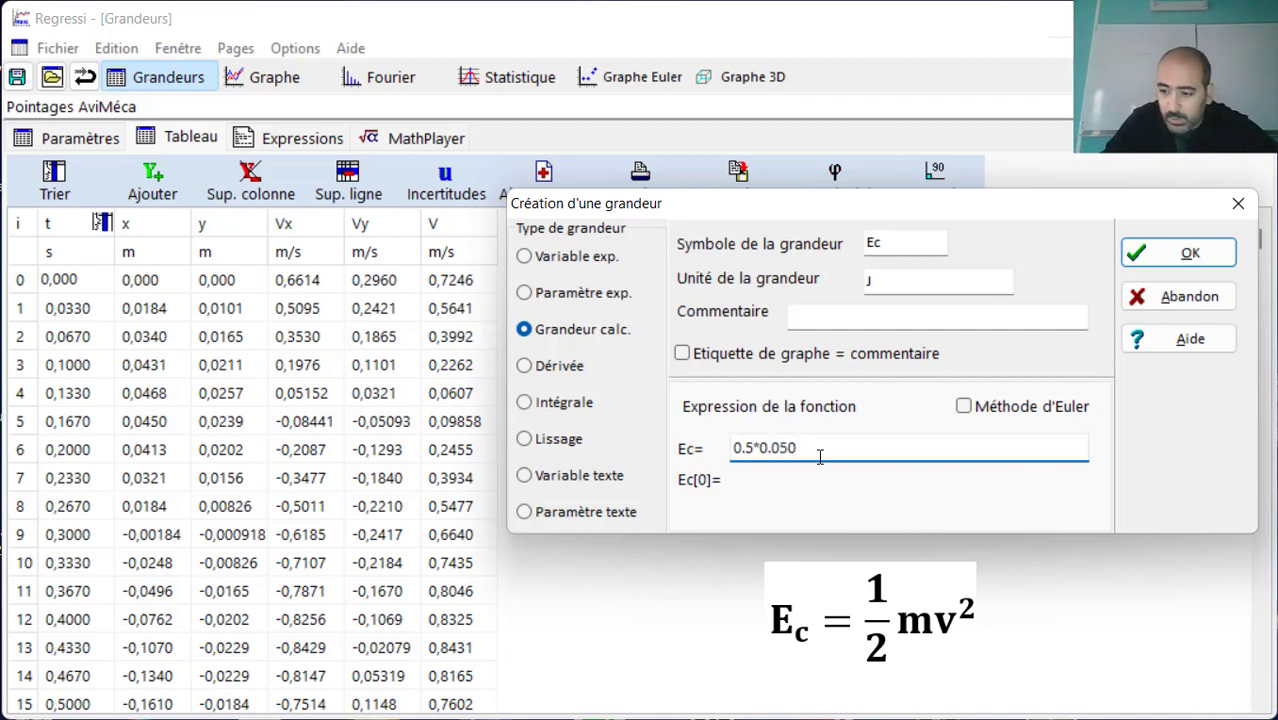
{"action": "type", "text": "*"}
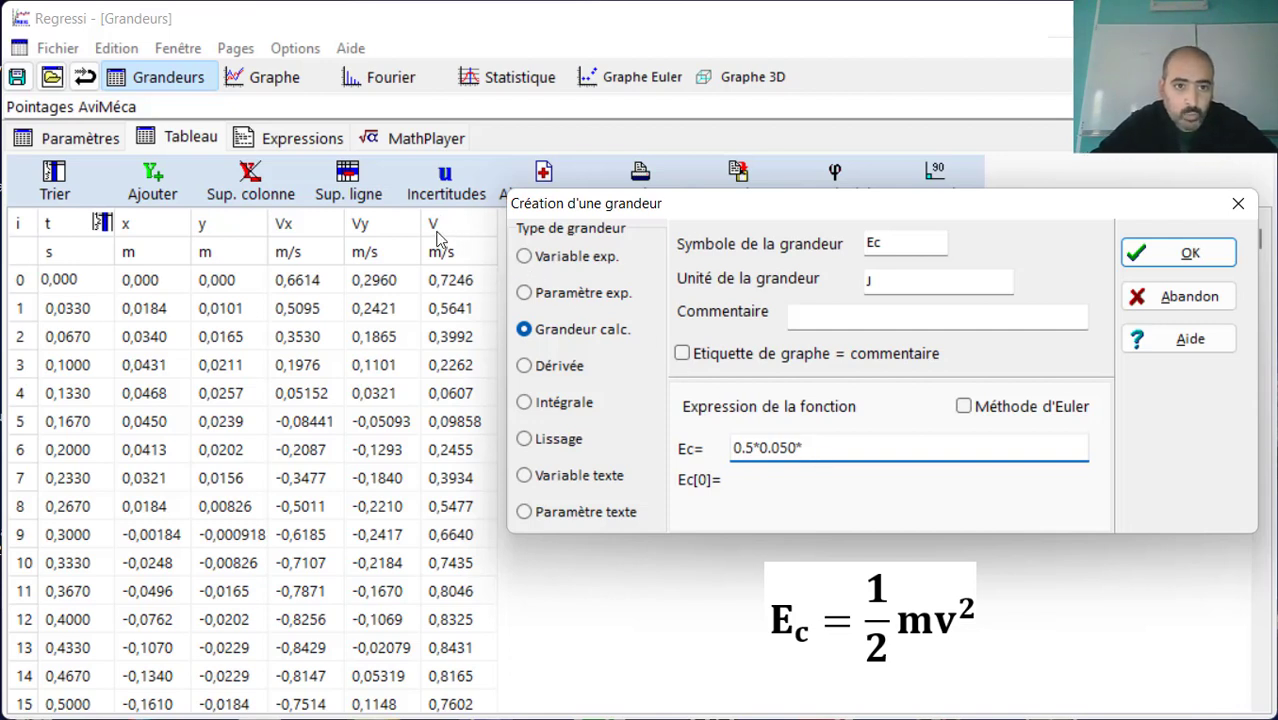
{"action": "type", "text": "V"}
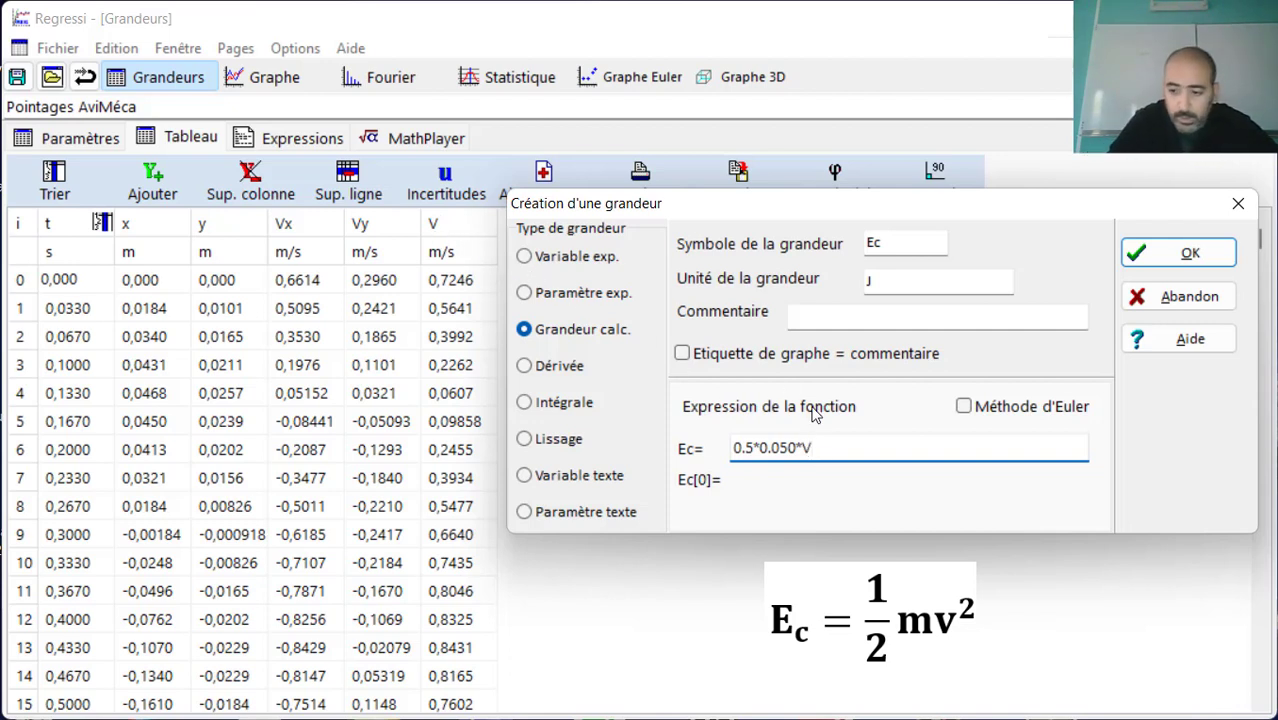
{"action": "type", "text": "*V"}
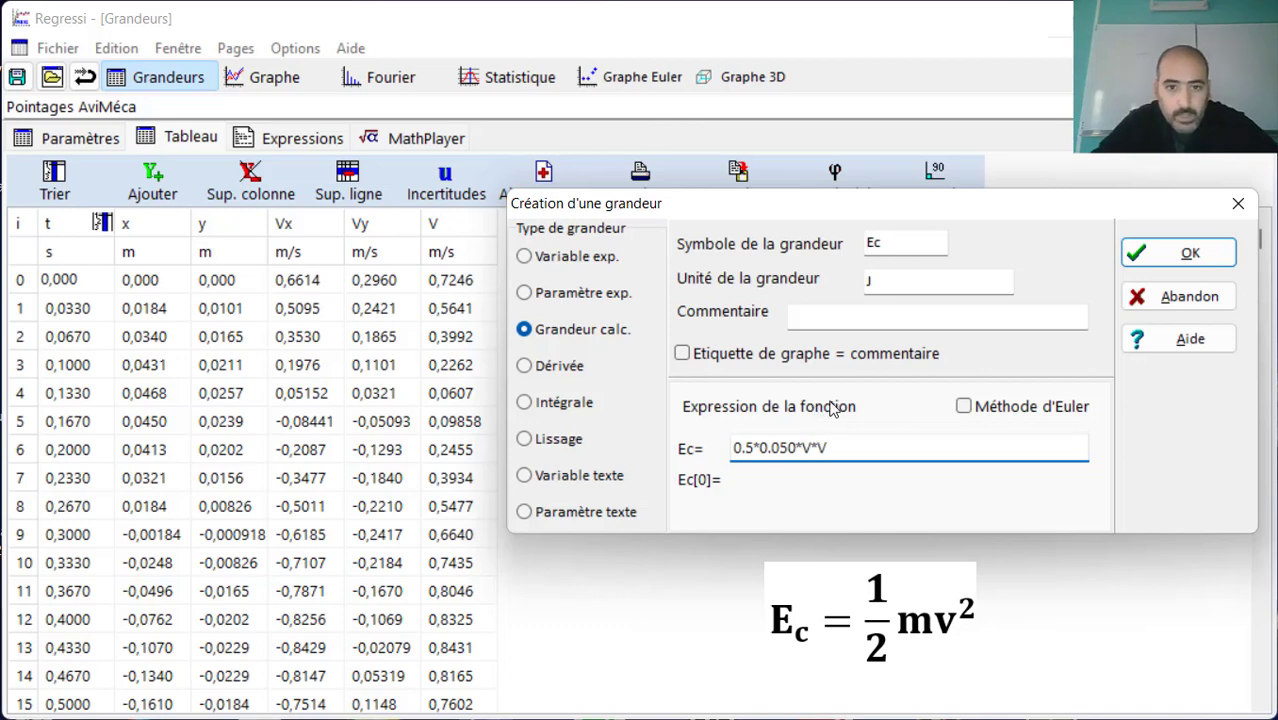
{"action": "left_click", "coordinate": [1142, 256]}
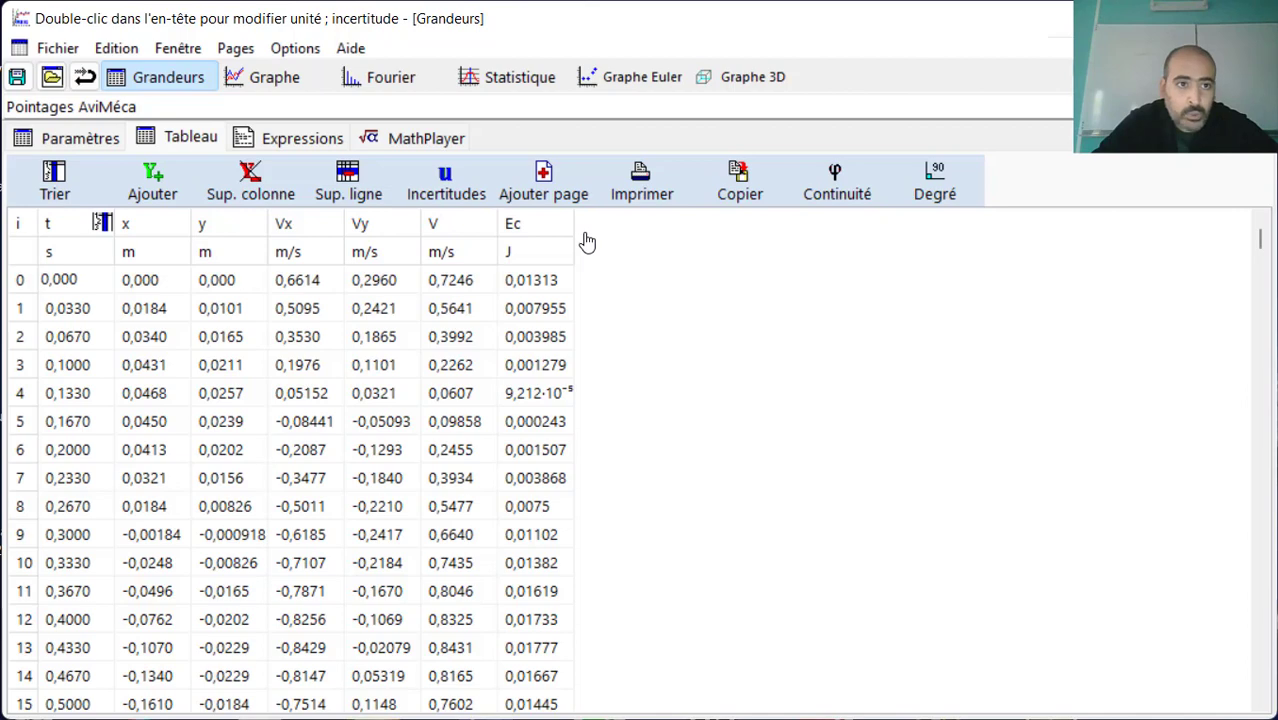
- Start a new calculated quantity with symbol Epp and unit J
{"action": "left_click", "coordinate": [165, 185]}
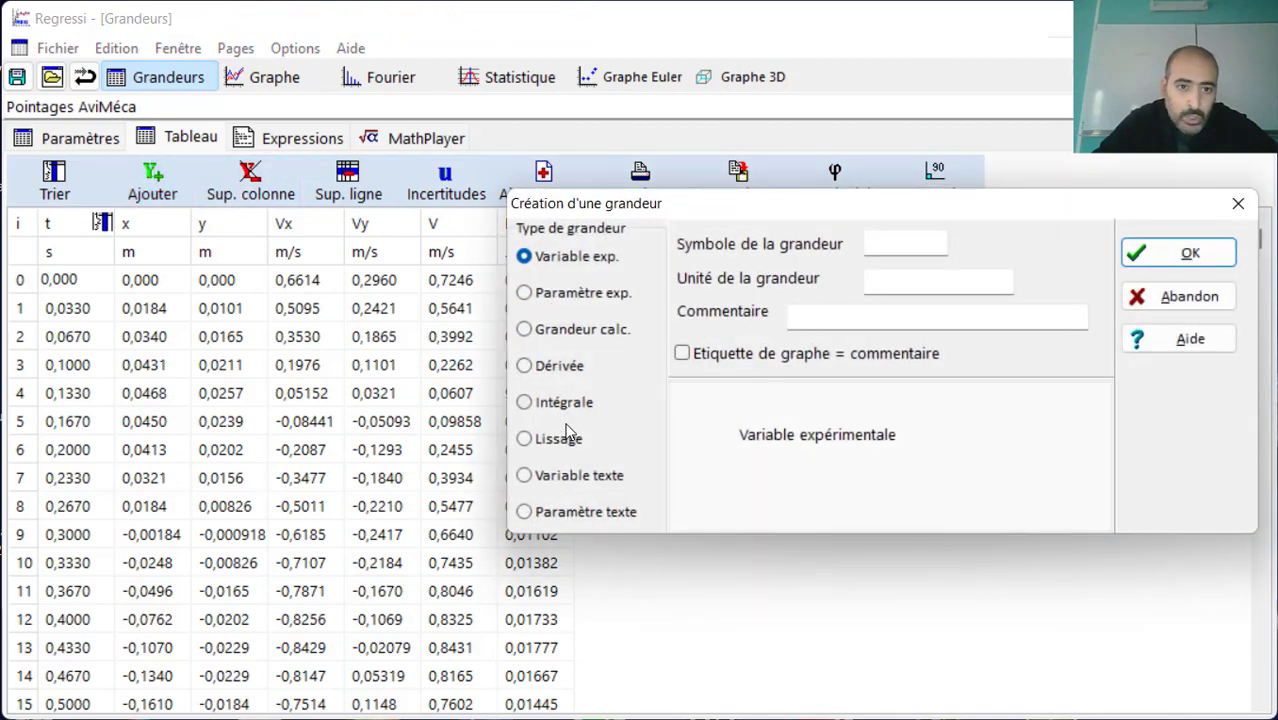
{"action": "left_click", "coordinate": [578, 339]}
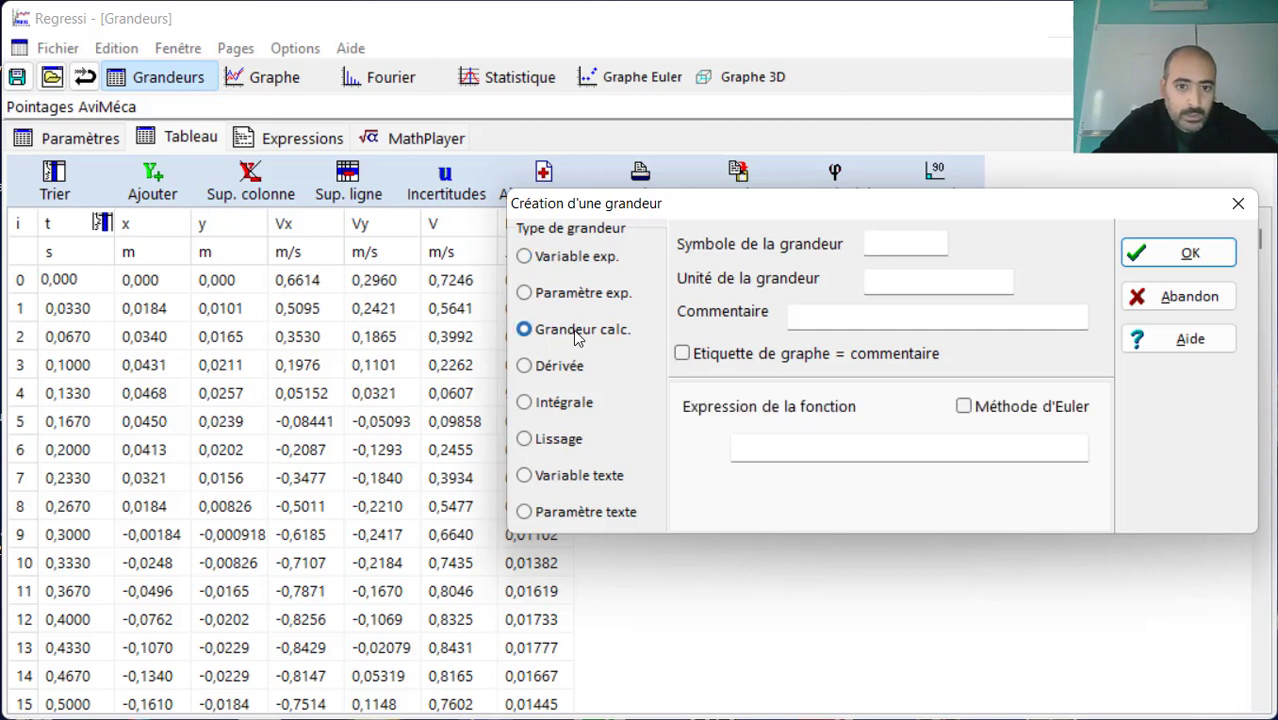
{"action": "left_click", "coordinate": [885, 247]}
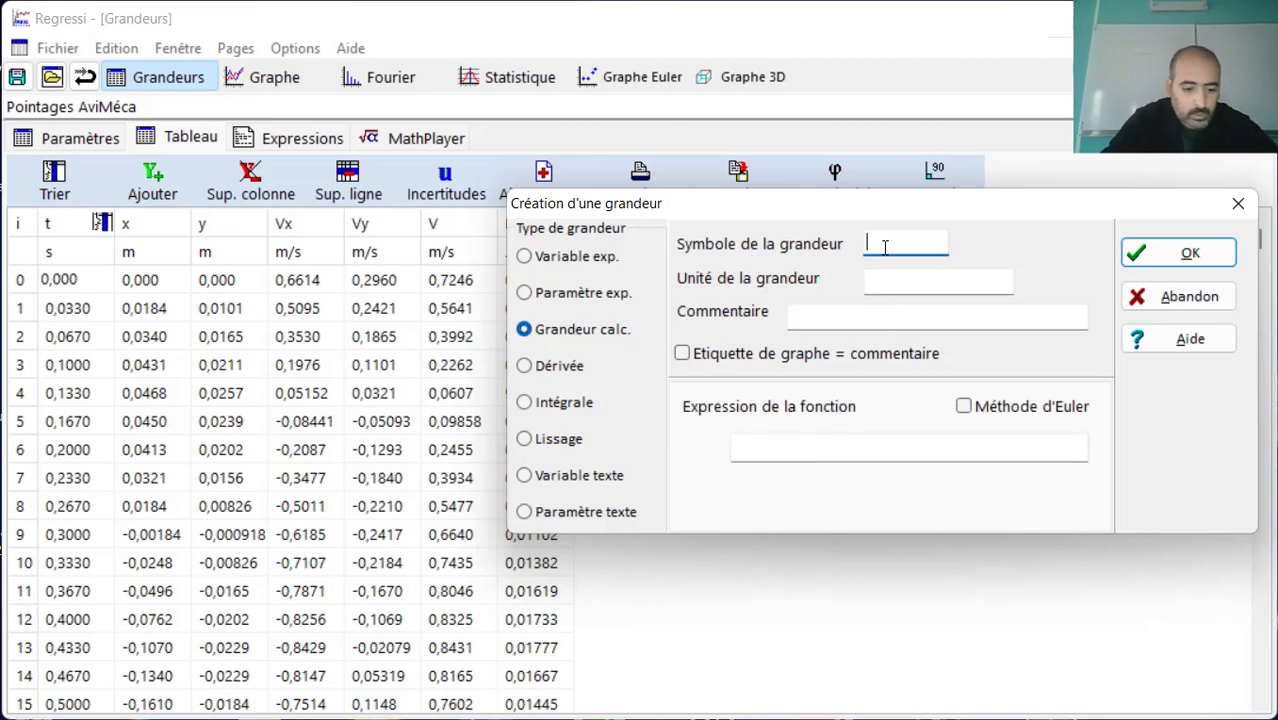
{"action": "type", "text": "Epp"}
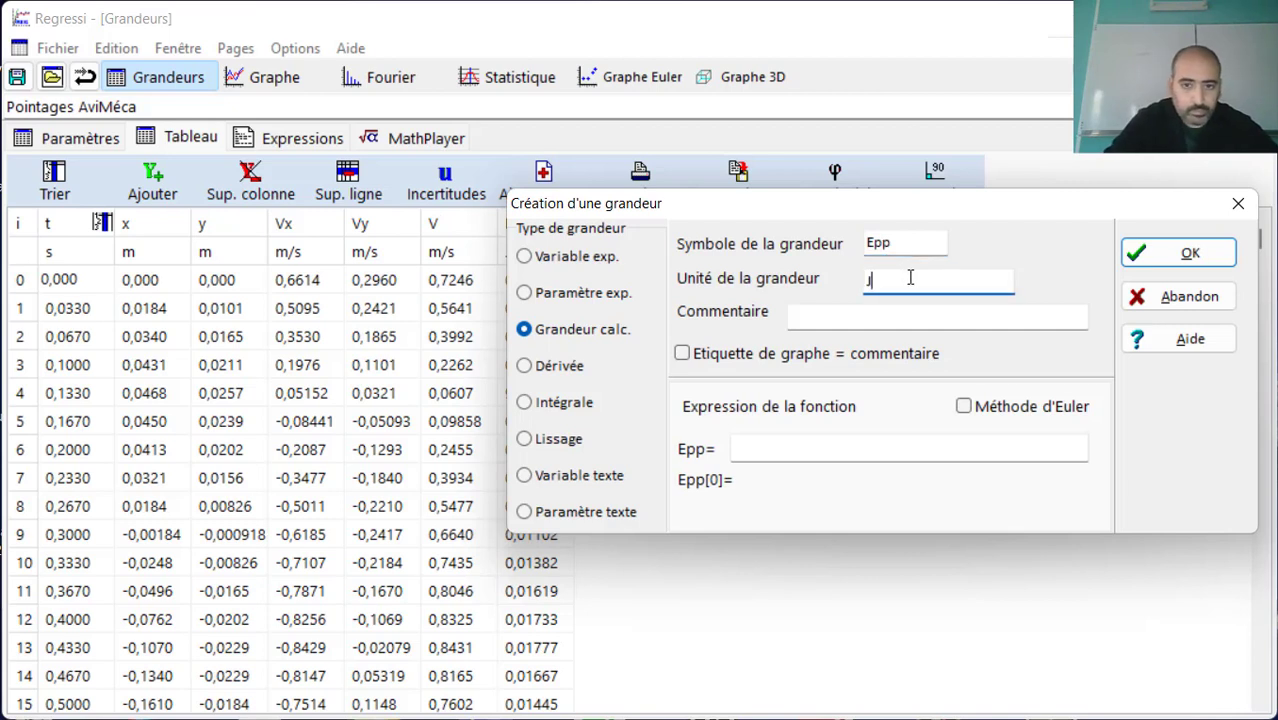
- Define the potential energy Epp by the expression 0.050*9.81*y and create the quantity
{"action": "left_click", "coordinate": [860, 447]}
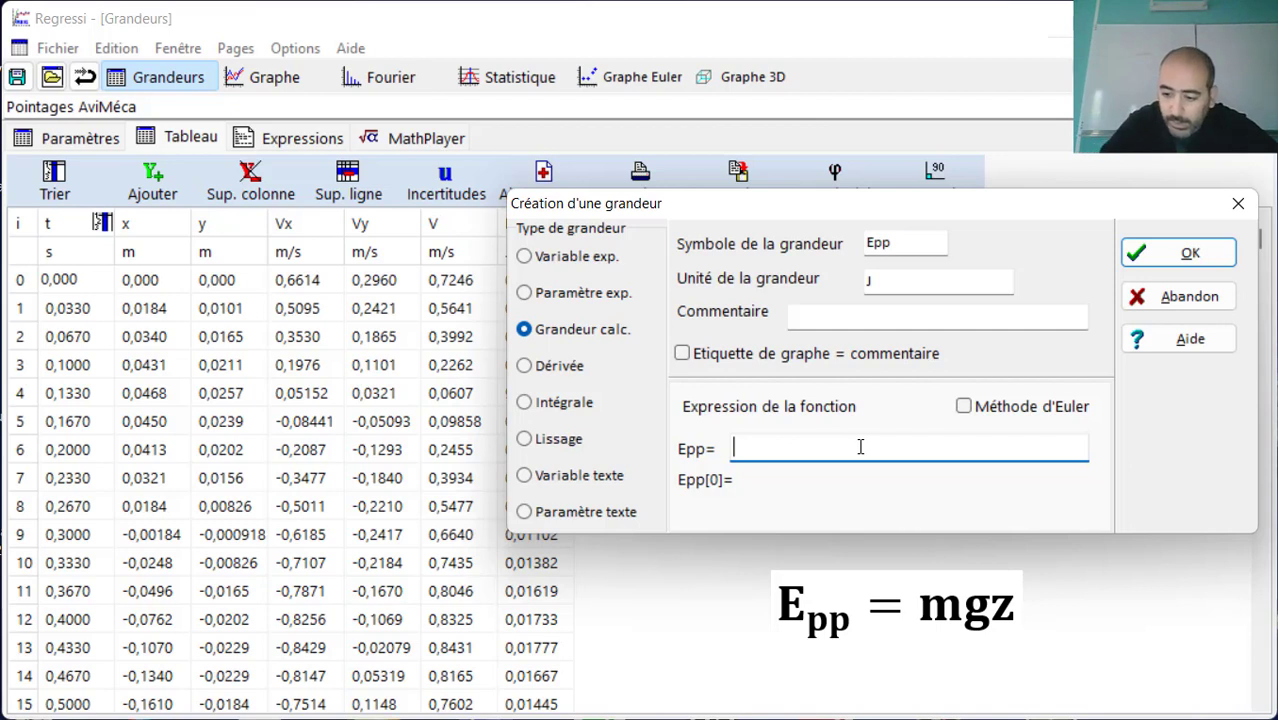
{"action": "type", "text": "0.050*9"}
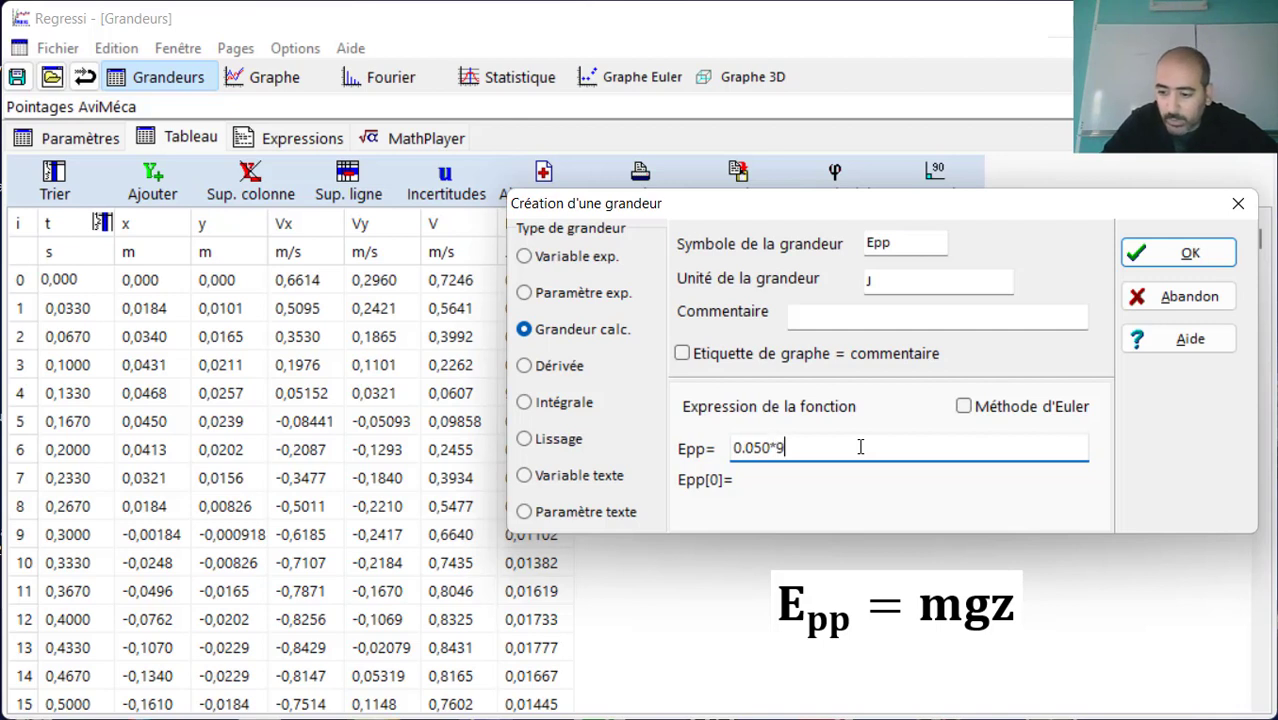
{"action": "type", "text": ".81"}
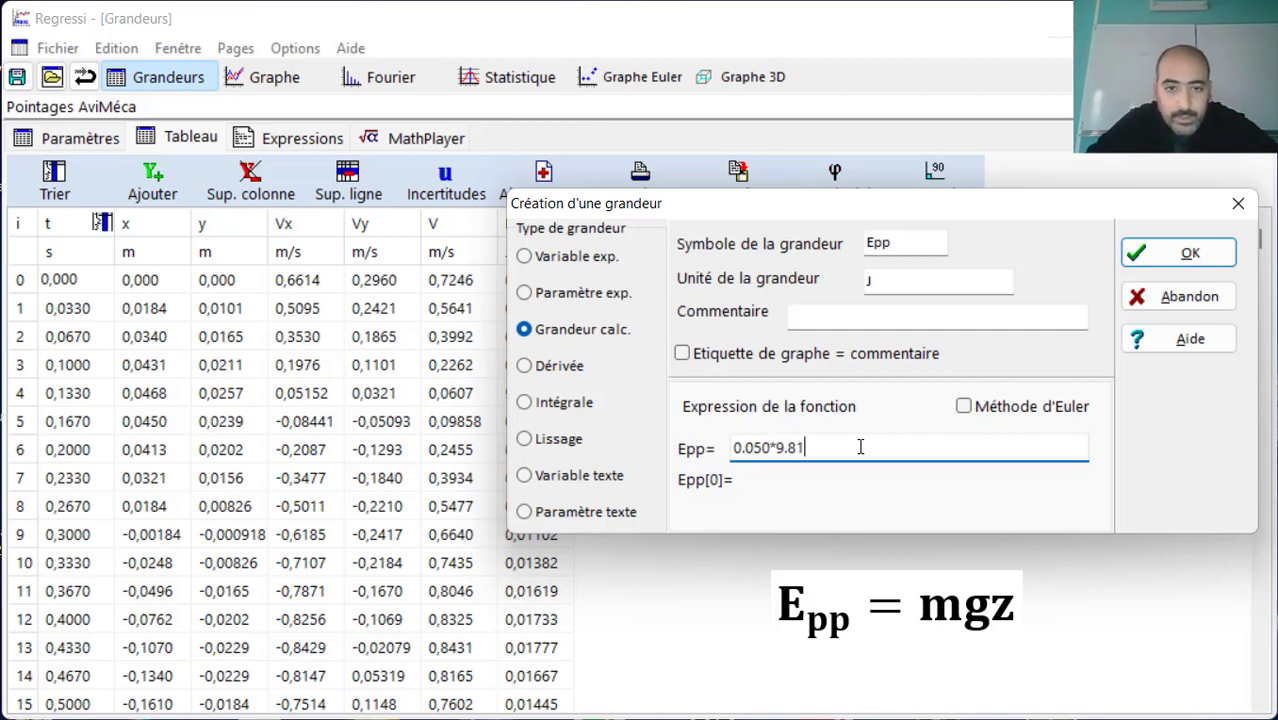
{"action": "type", "text": "*"}
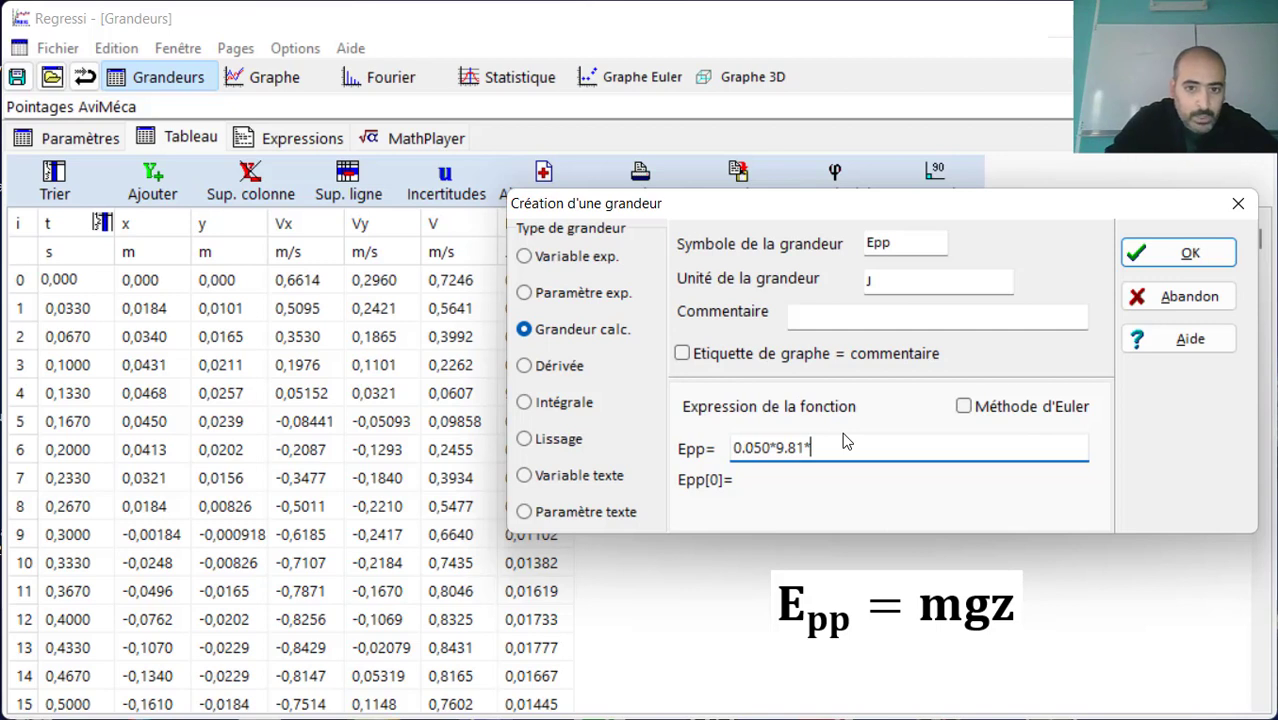
{"action": "type", "text": "y"}
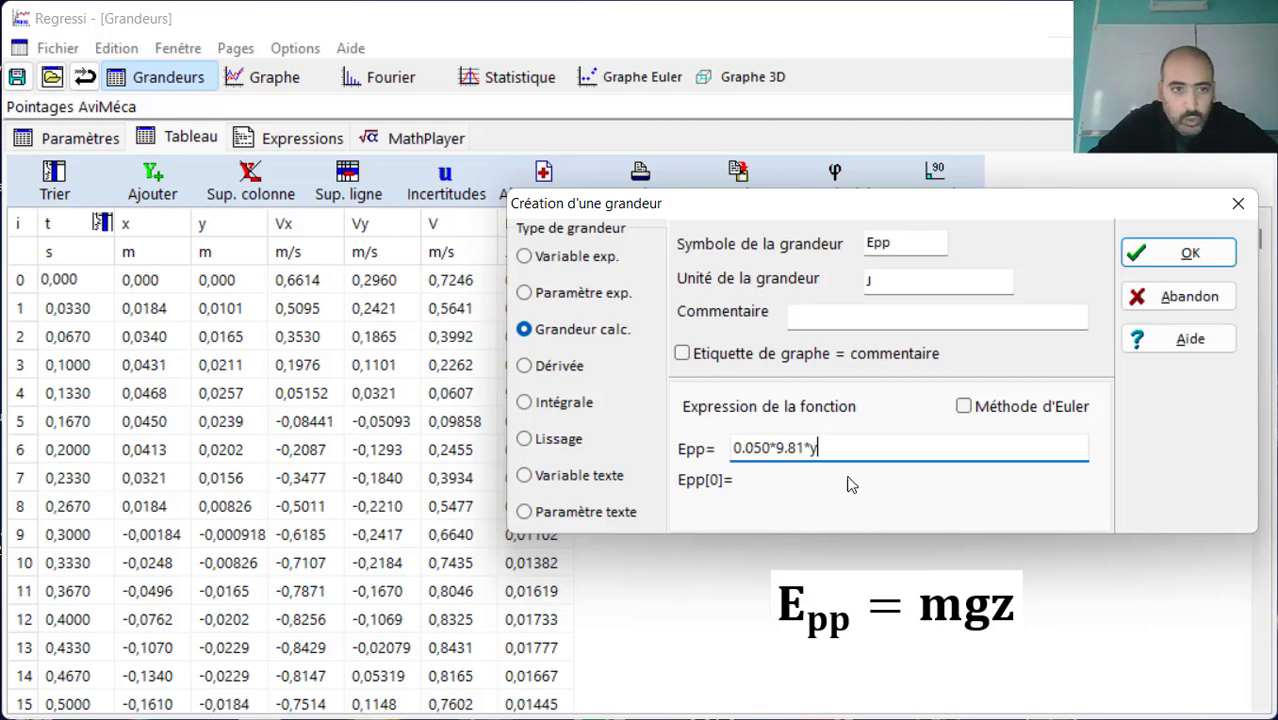
{"action": "left_click", "coordinate": [1181, 257]}
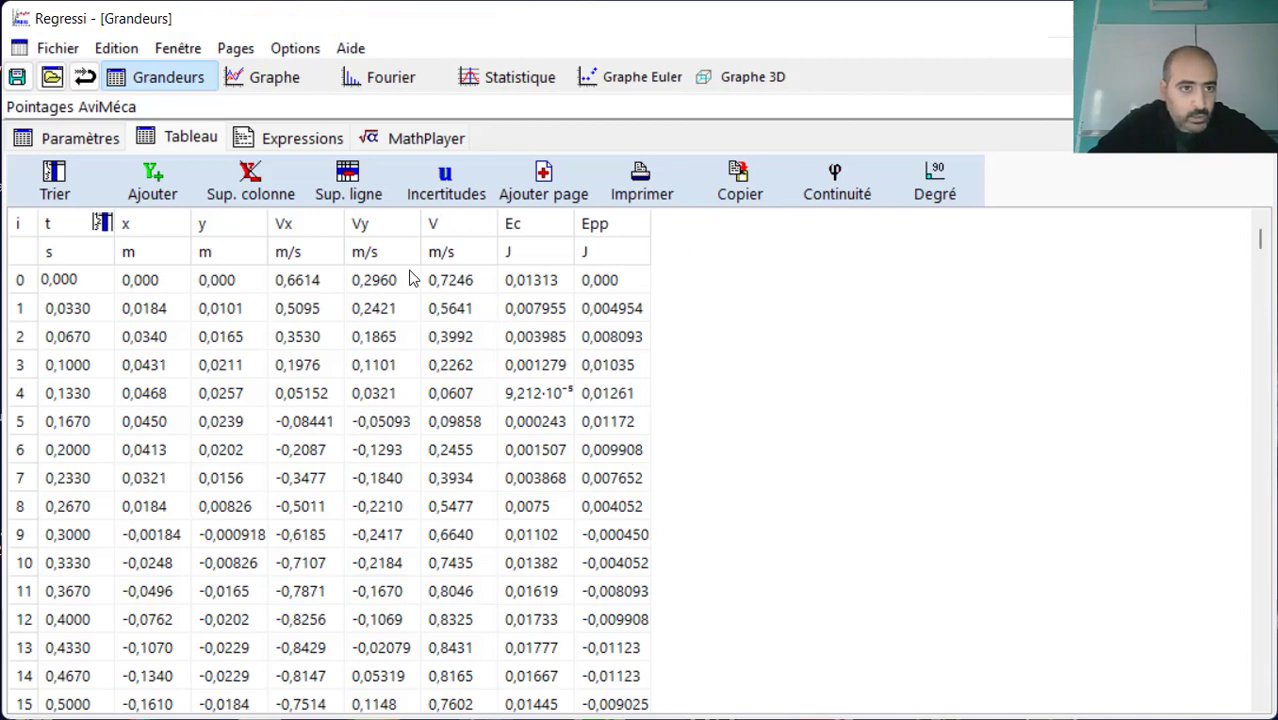
- Start a new quantity with symbol Em and unit J, and make it a calculated quantity
{"action": "left_click", "coordinate": [167, 197]}
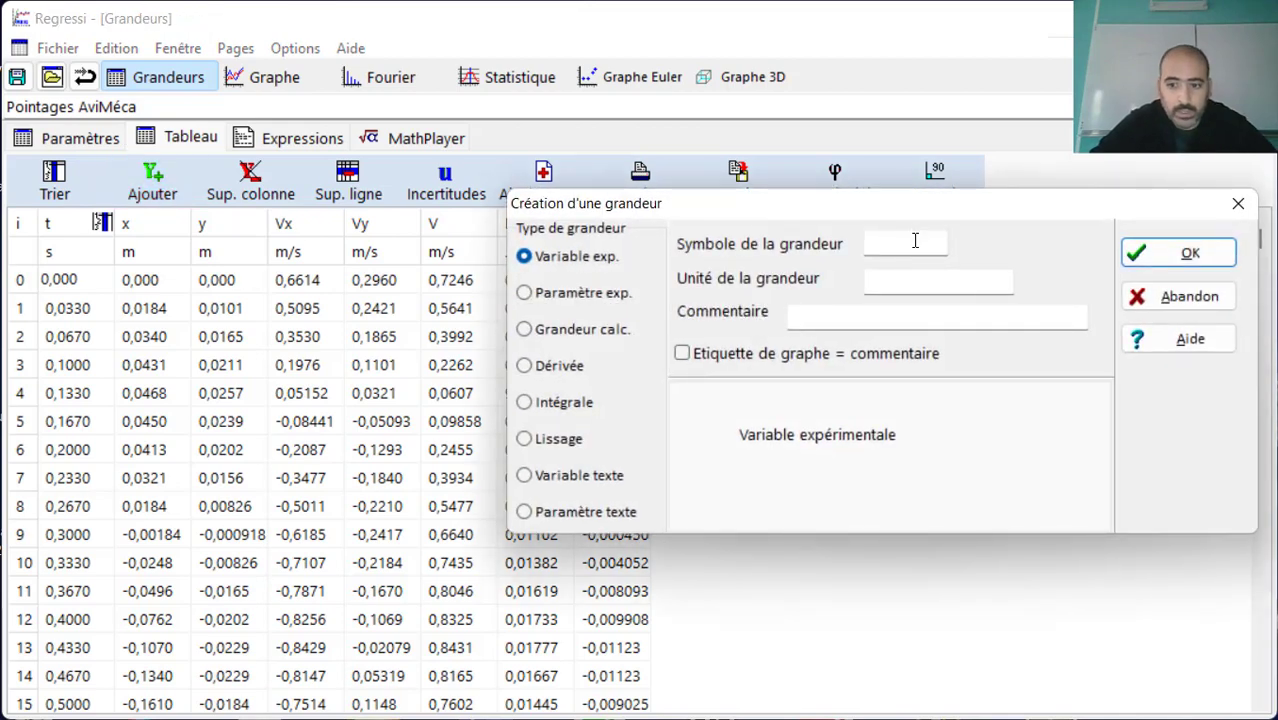
{"action": "left_click", "coordinate": [914, 240]}
{"action": "type", "text": "Em"}
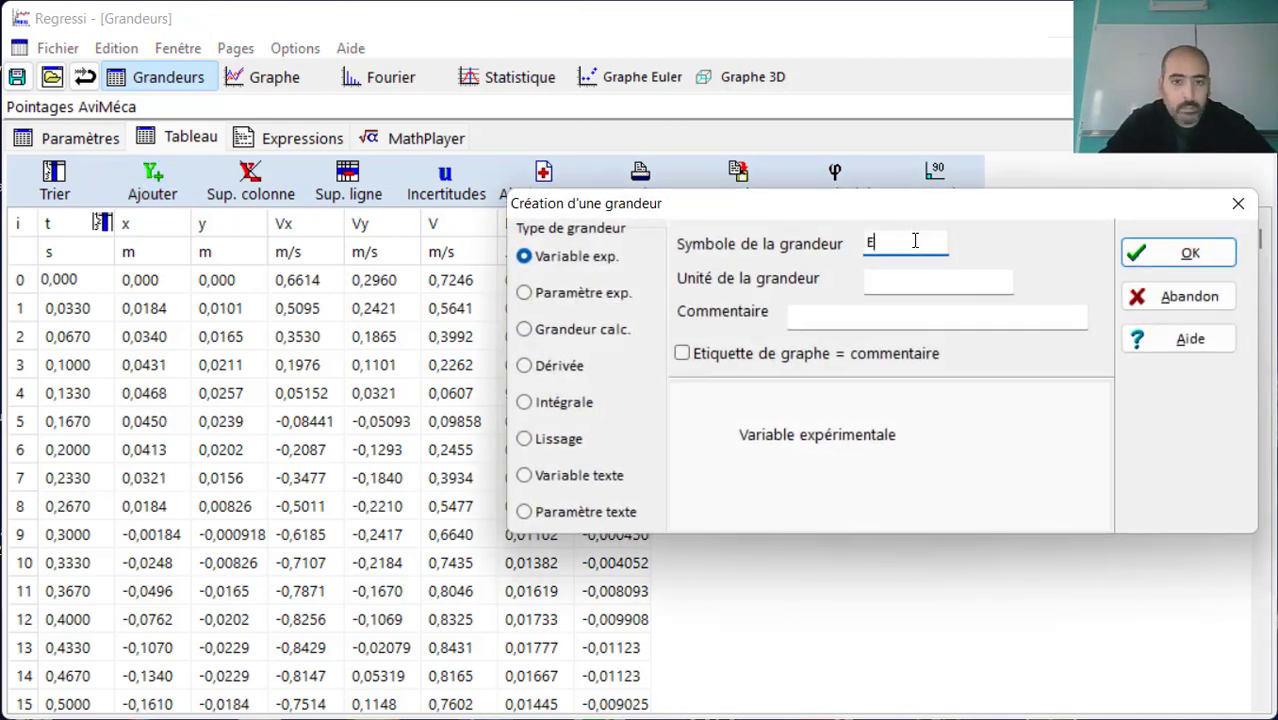
{"action": "left_click", "coordinate": [925, 274]}
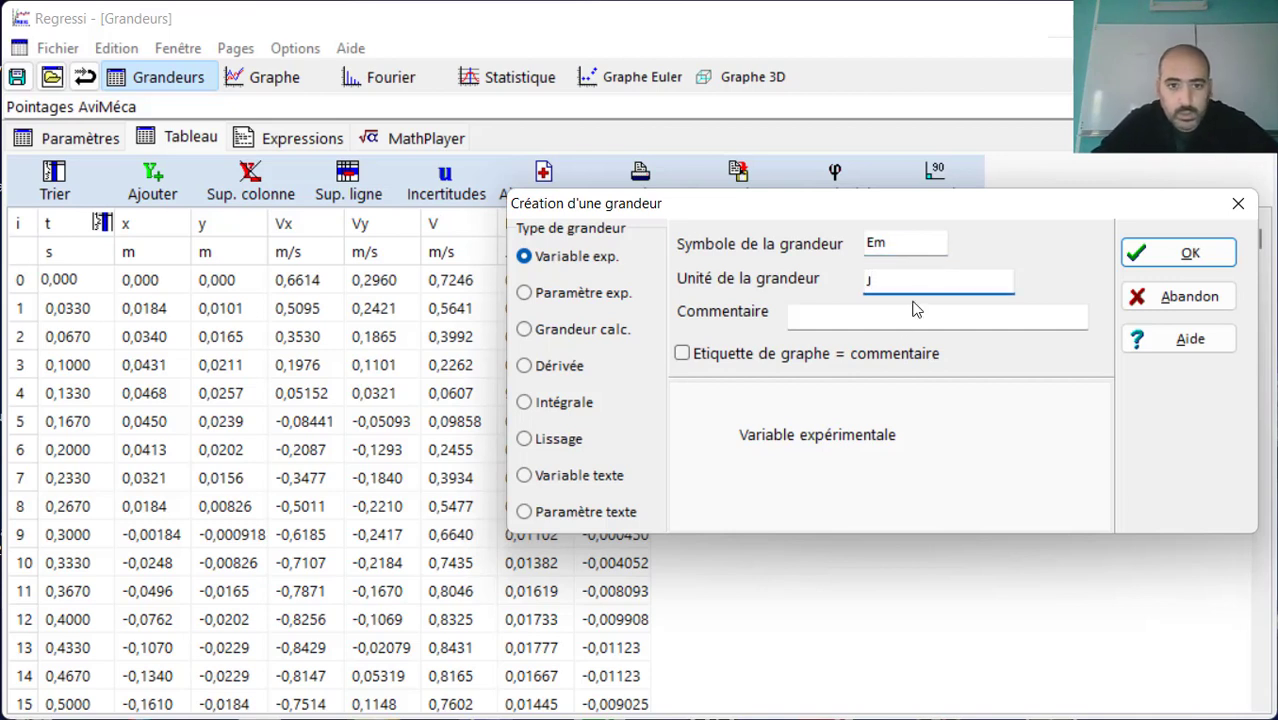
{"action": "left_click", "coordinate": [585, 340]}
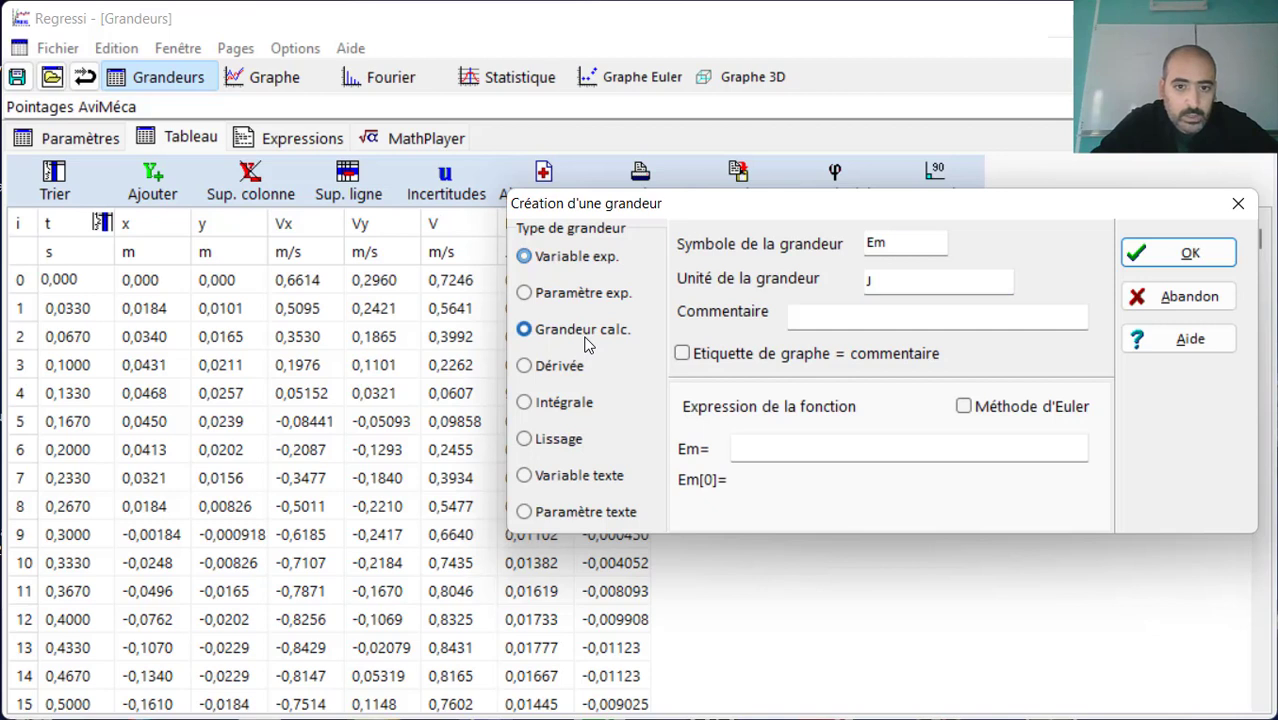
- Define the mechanical energy Em by the expression Ec+Epp and create the quantity
{"action": "left_click", "coordinate": [844, 450]}
{"action": "type", "text": "Ec"}
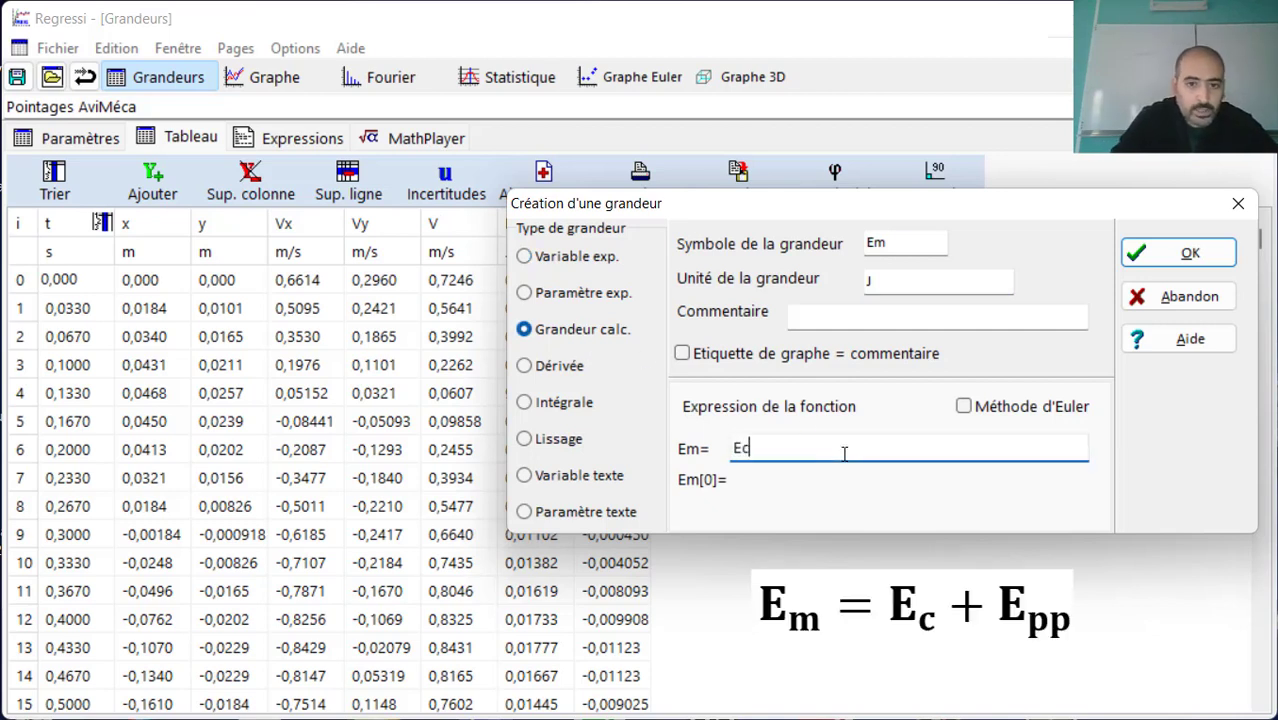
{"action": "type", "text": "+"}
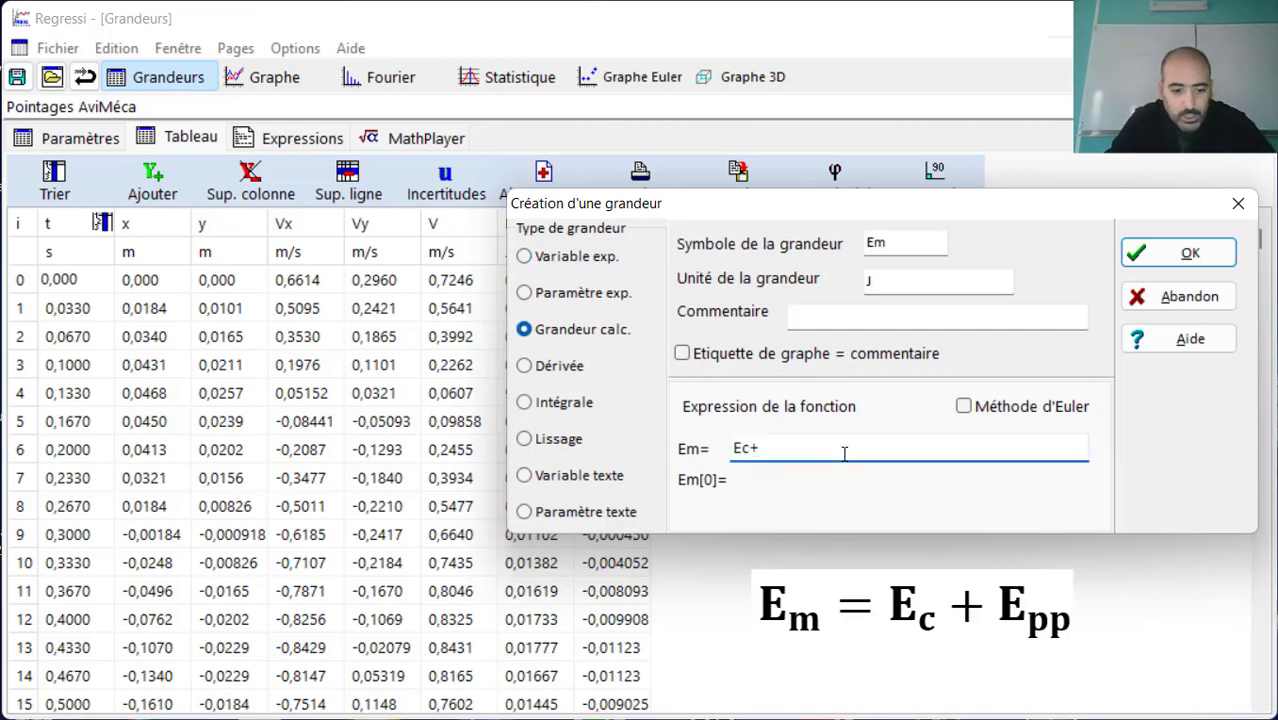
{"action": "type", "text": "Epp"}
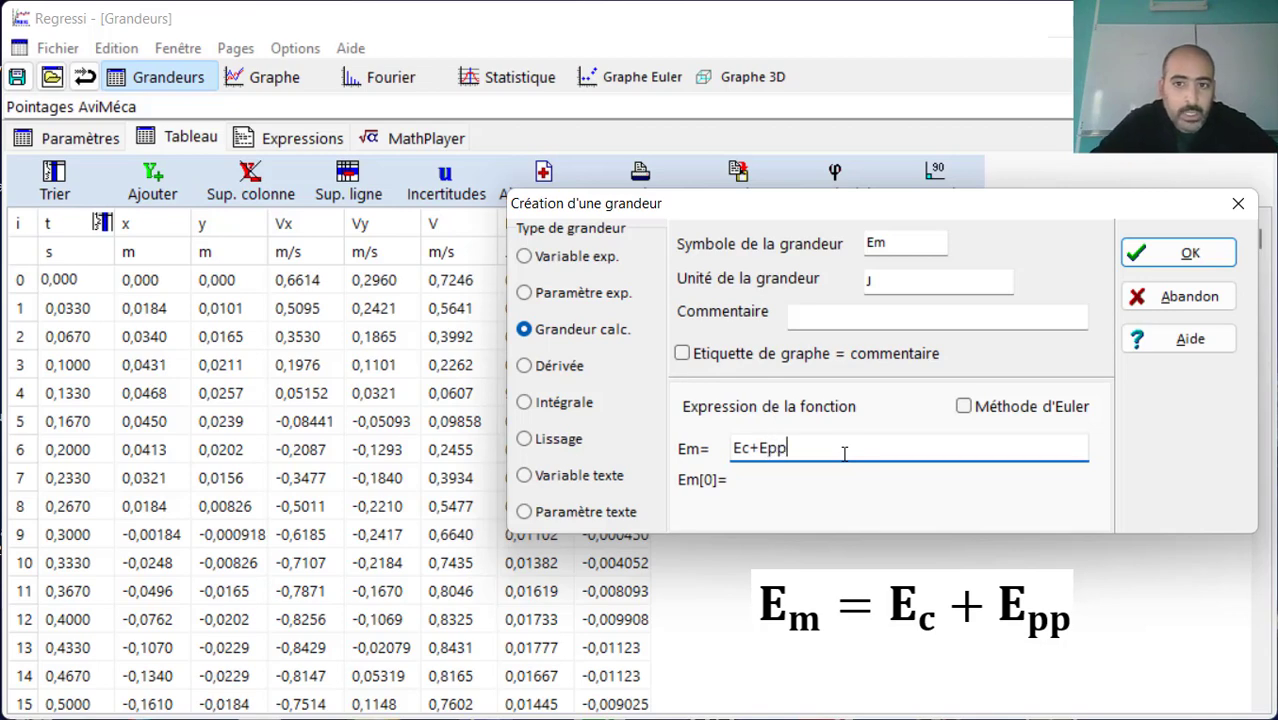
{"action": "left_click", "coordinate": [1173, 262]}
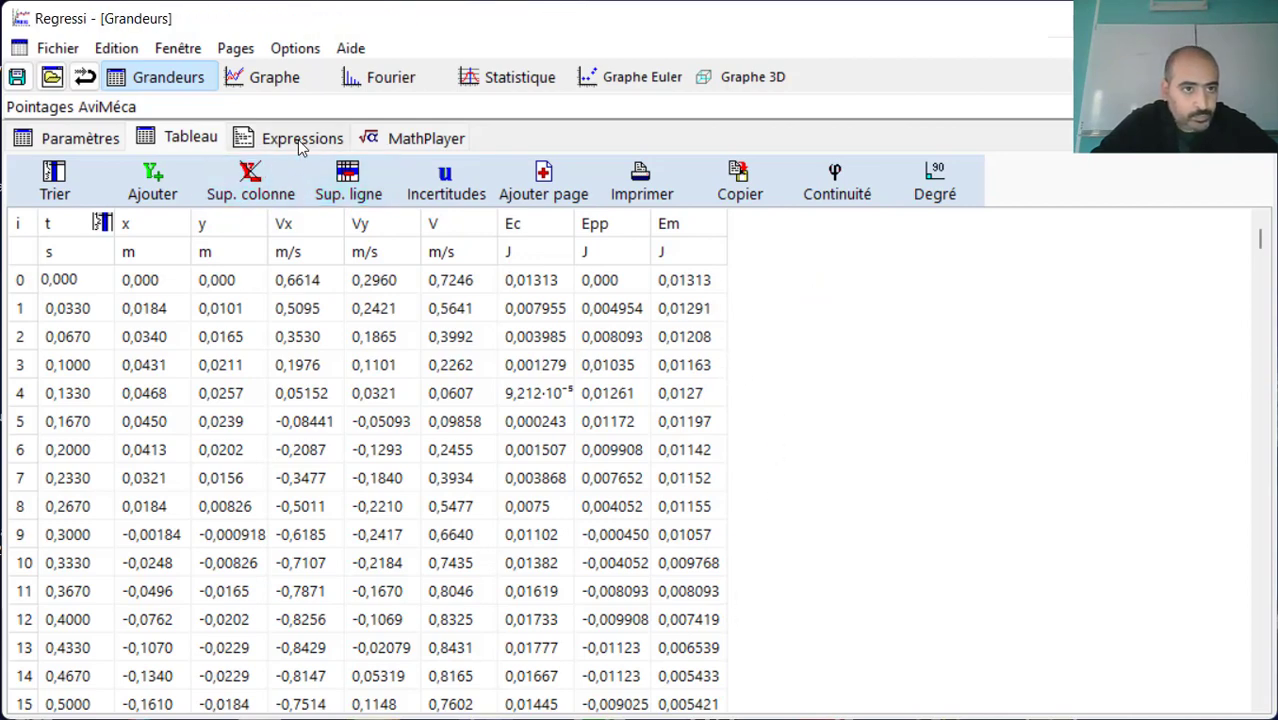
- In the graph's coordinate settings, change the first curve's ordinate from x to Ec
{"action": "left_click", "coordinate": [276, 86]}
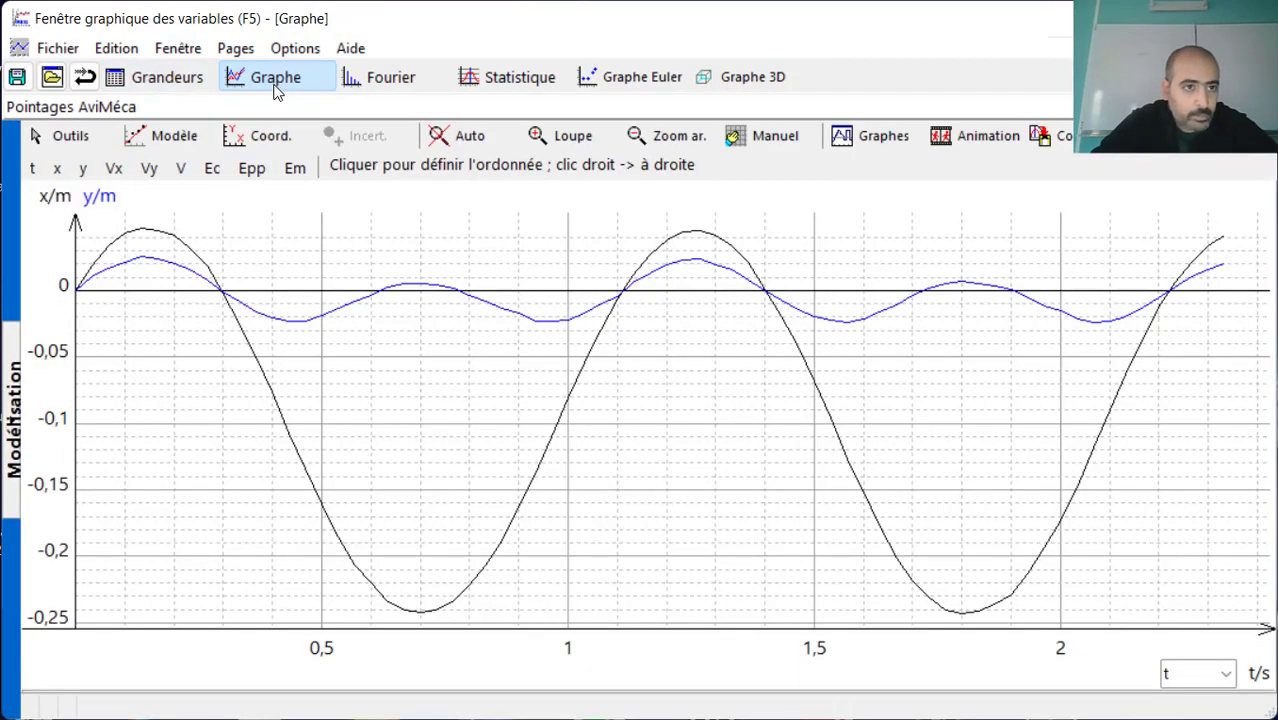
{"action": "left_click", "coordinate": [255, 139]}
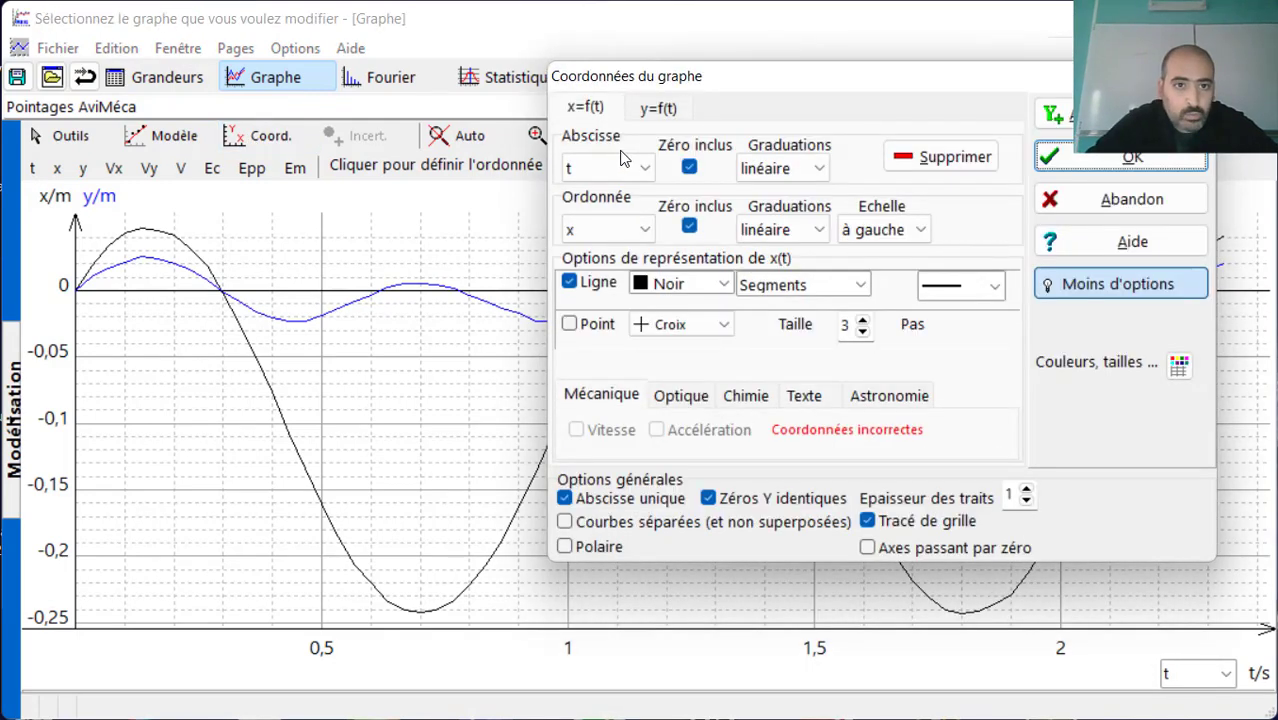
{"action": "left_click", "coordinate": [644, 229]}
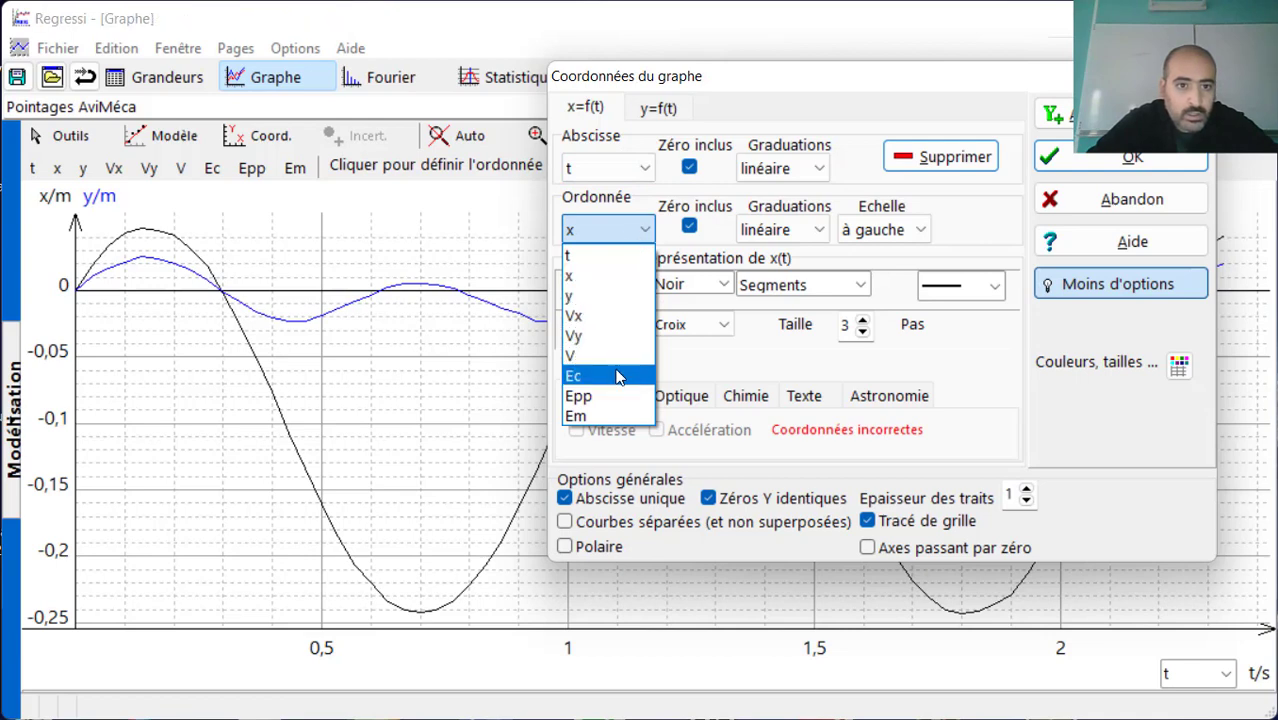
{"action": "left_click", "coordinate": [617, 376]}
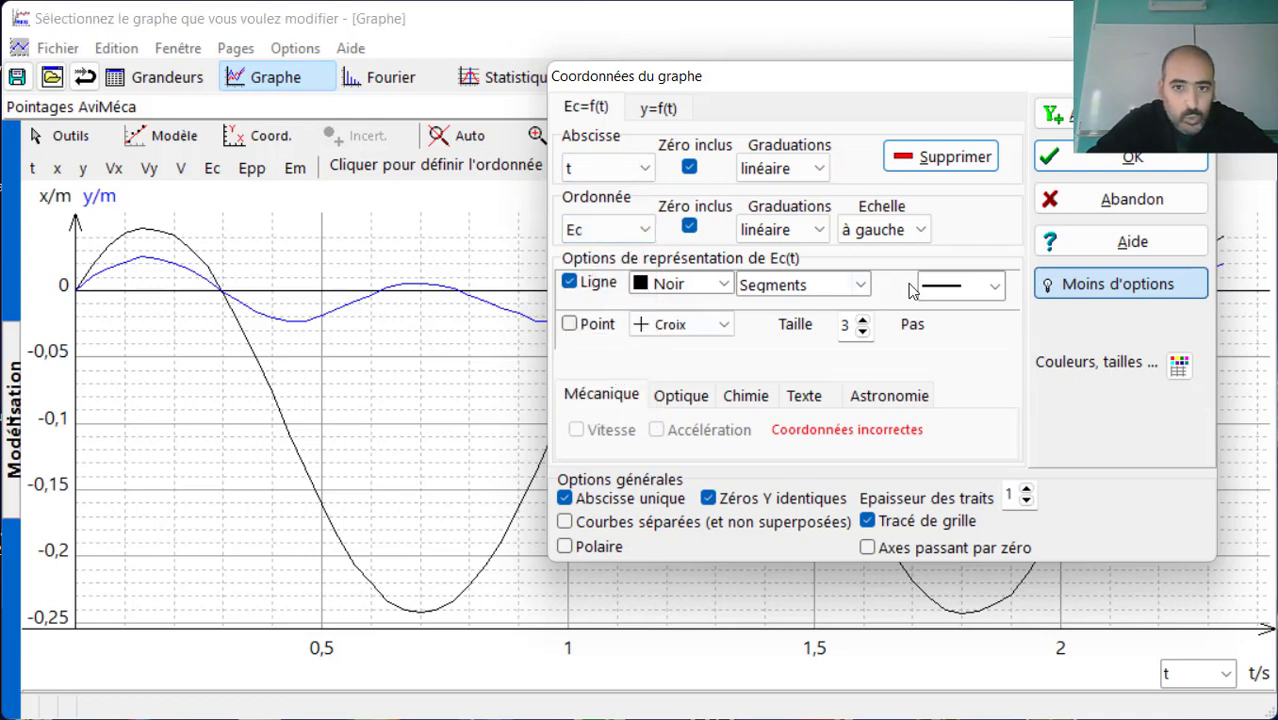
- Set the line colour of the Ec curve to Rouge
{"action": "left_click", "coordinate": [995, 288]}
{"action": "left_click", "coordinate": [995, 288]}
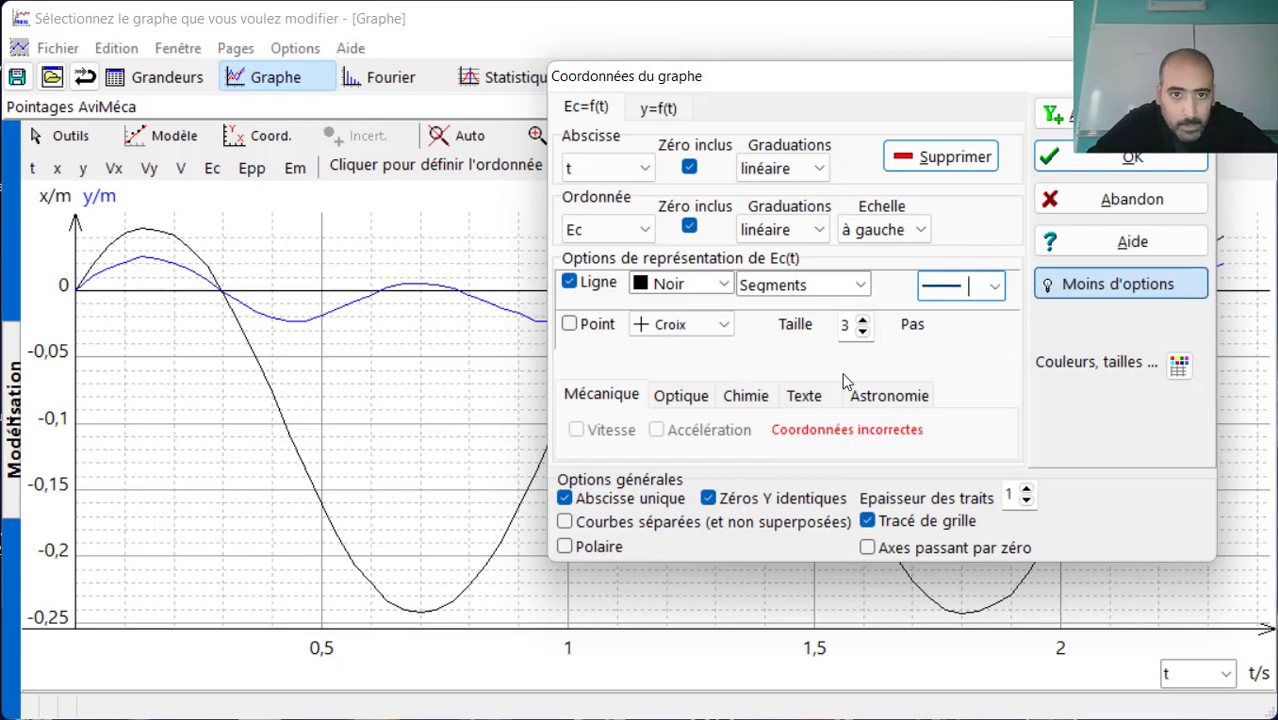
{"action": "left_click", "coordinate": [722, 284]}
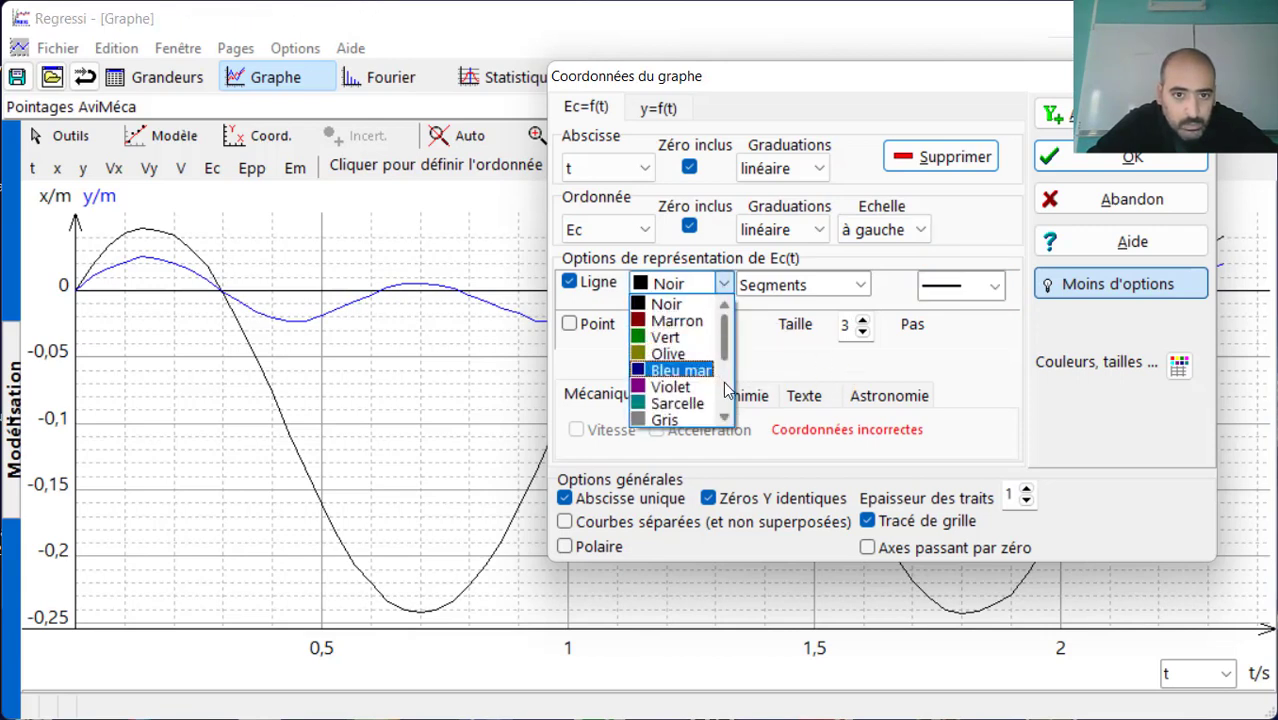
{"action": "left_click_drag", "start_coordinate": [725, 350], "coordinate": [727, 396]}
{"action": "left_click", "coordinate": [686, 340]}
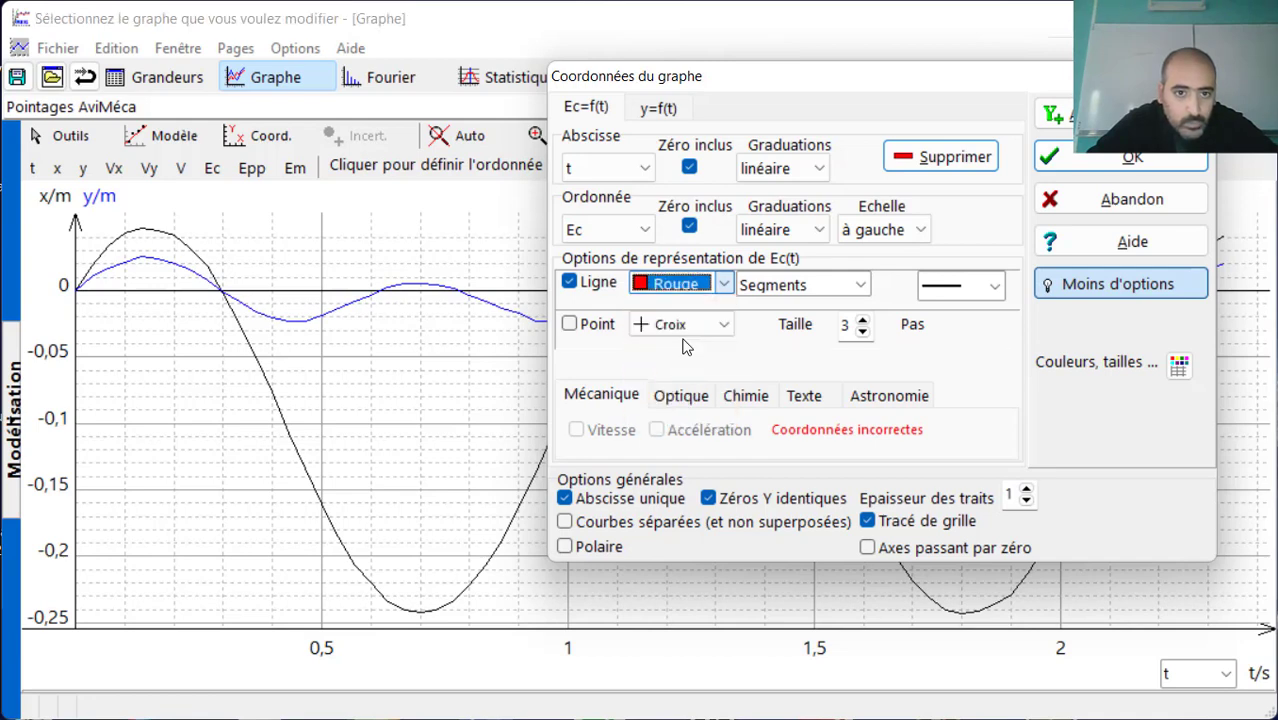
- Change the second curve's ordinate to Epp
{"action": "left_click", "coordinate": [676, 112]}
{"action": "left_click", "coordinate": [640, 230]}
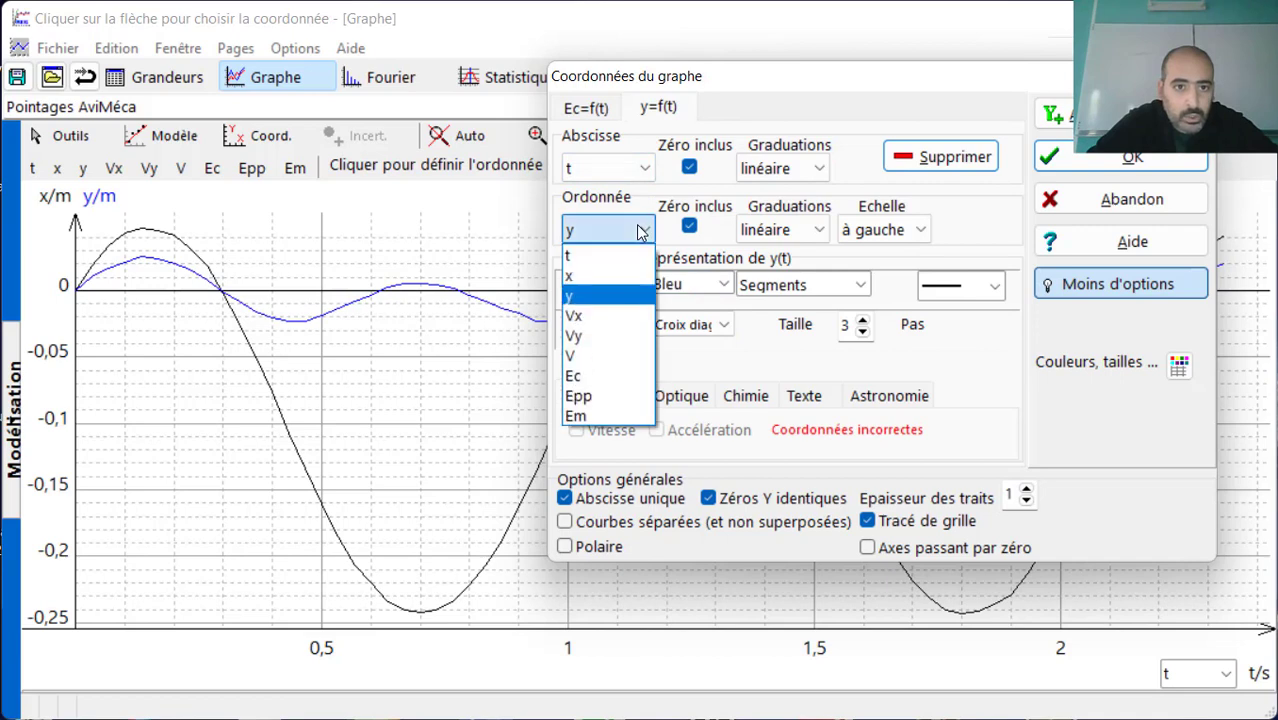
{"action": "left_click", "coordinate": [617, 392]}
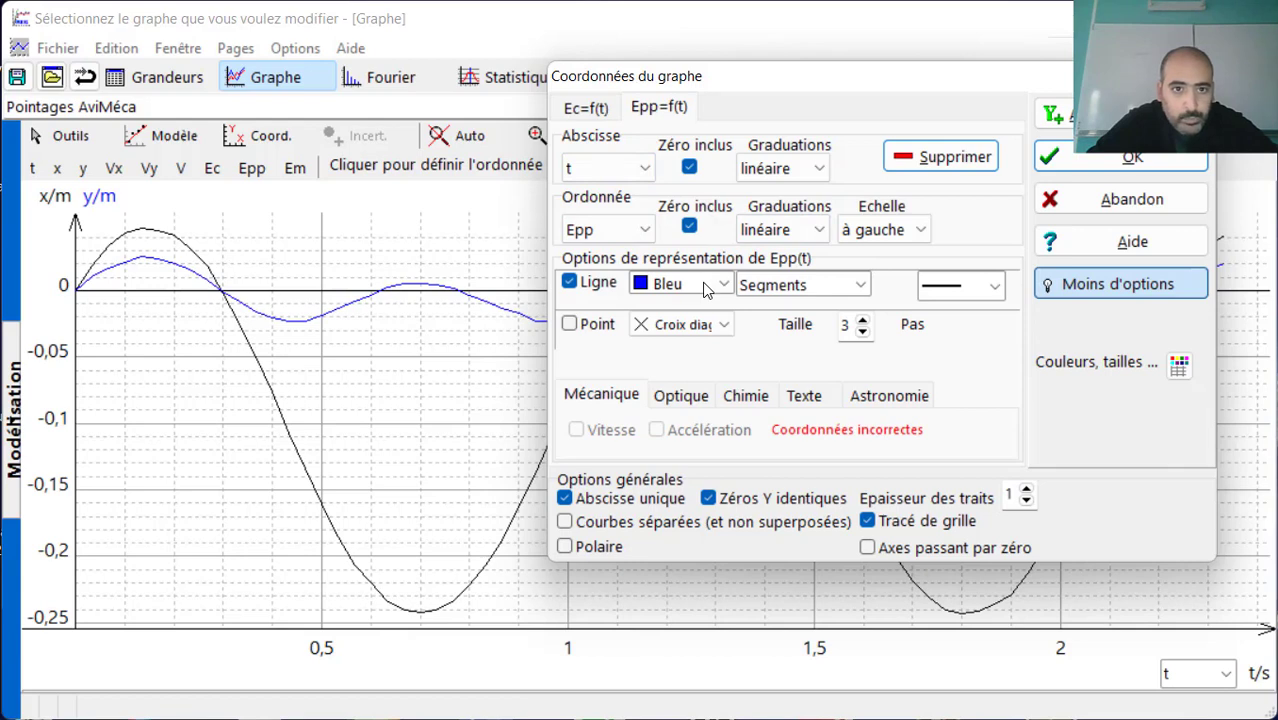
- Add a third curve with Em as the ordinate, set its colour to Fuchsia, and apply the graph's coordinate settings
{"action": "left_click", "coordinate": [1053, 114]}
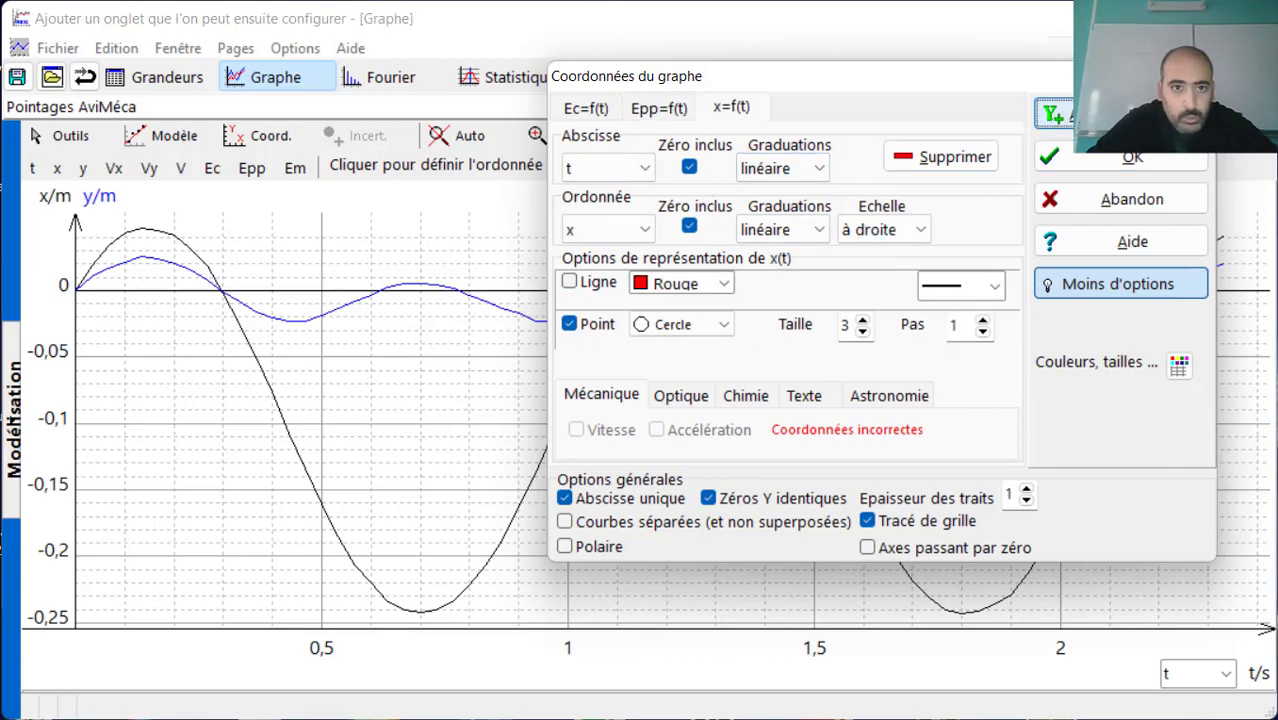
{"action": "left_click", "coordinate": [641, 232]}
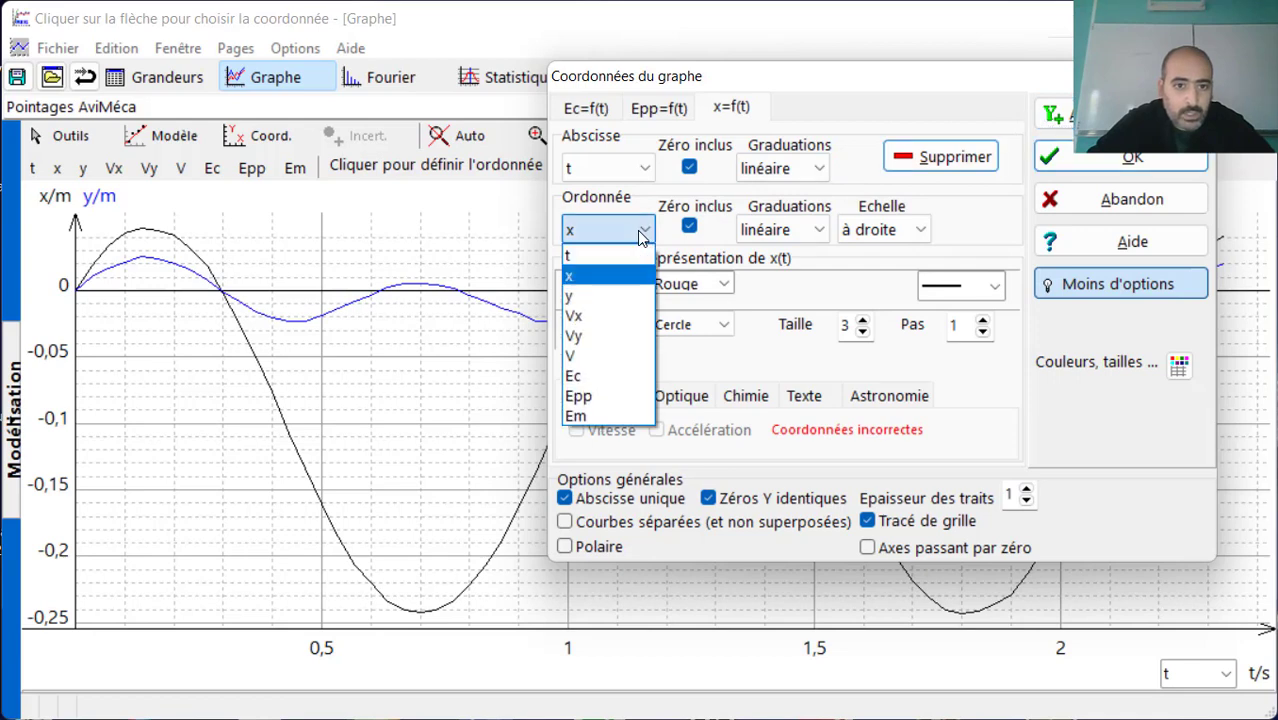
{"action": "left_click", "coordinate": [617, 418]}
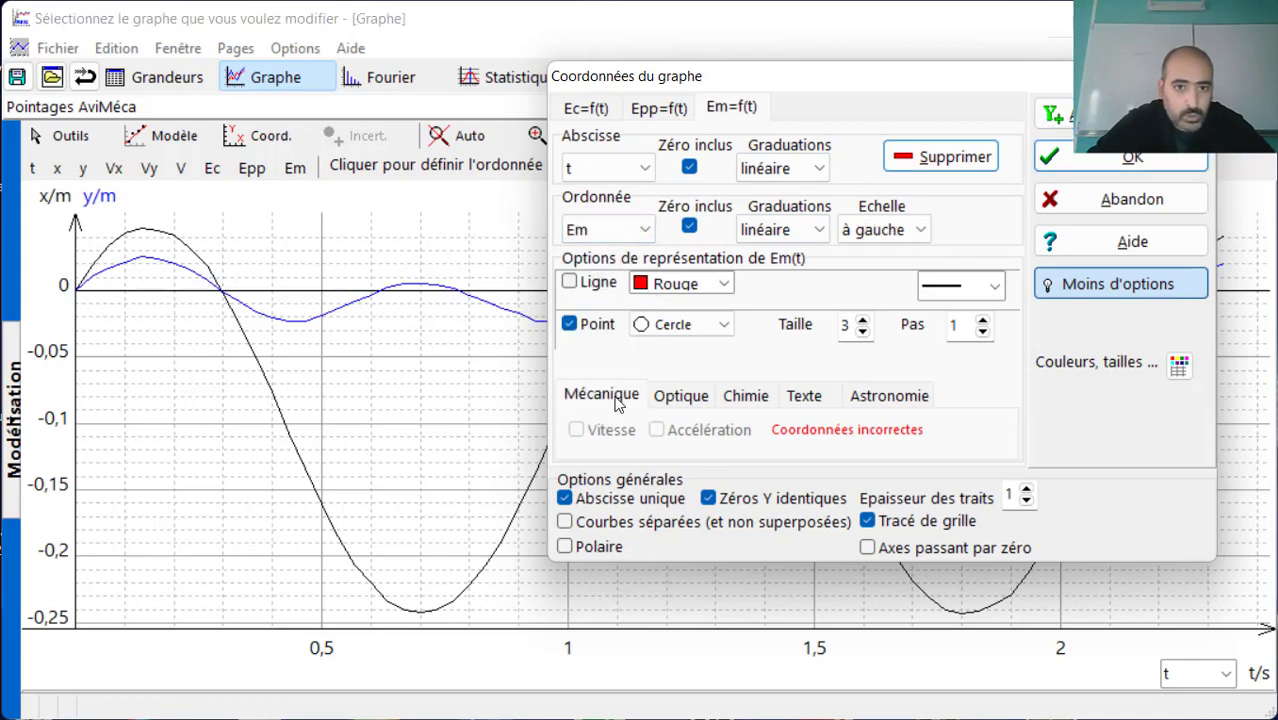
{"action": "left_click", "coordinate": [724, 286]}
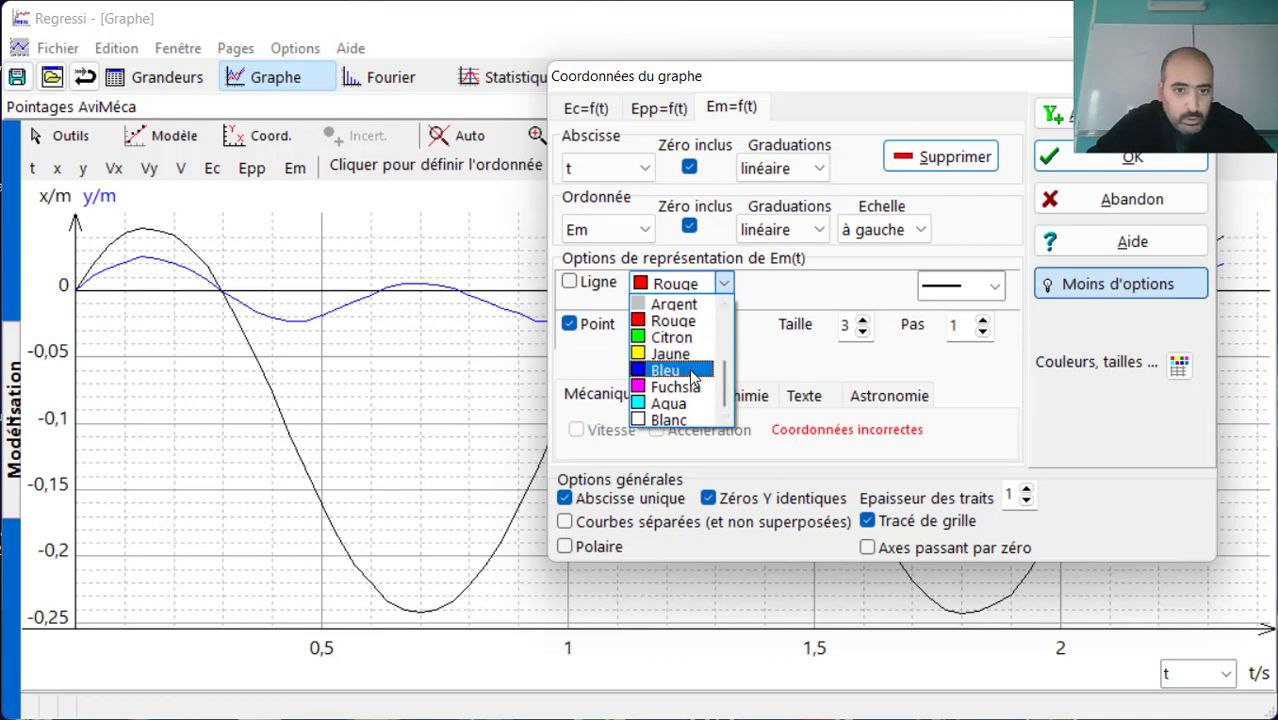
{"action": "left_click", "coordinate": [688, 390]}
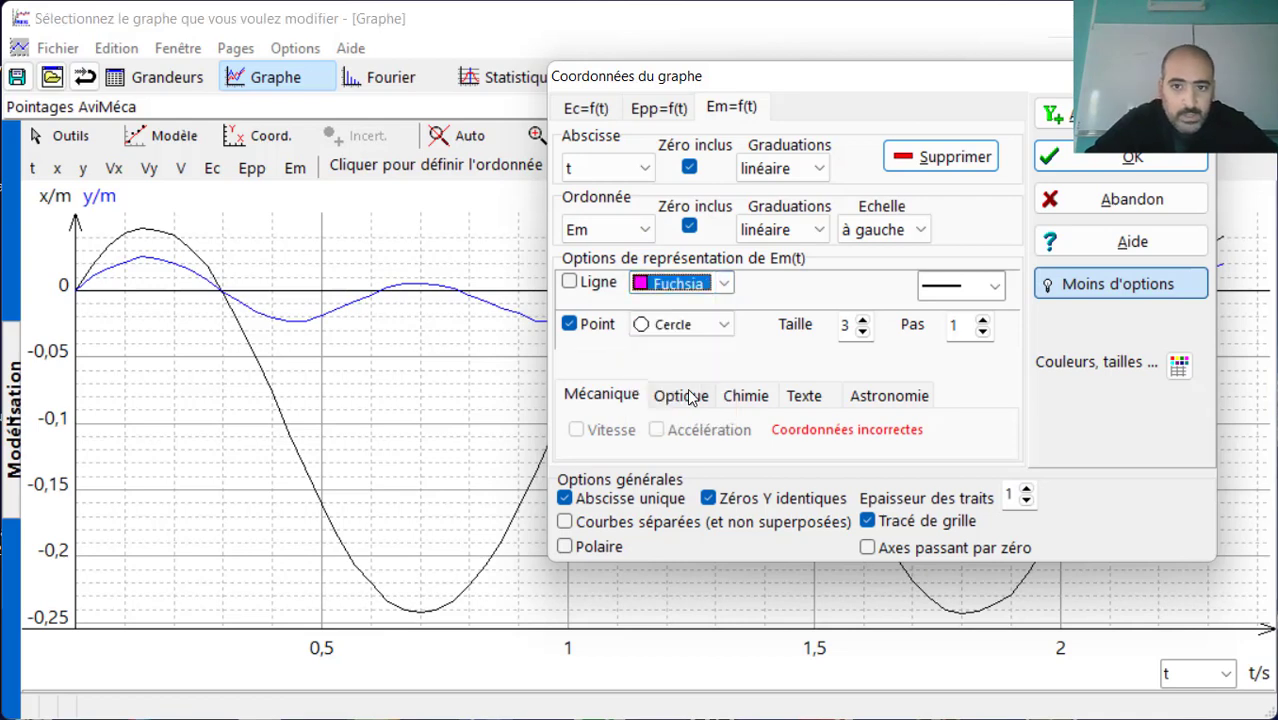
{"action": "left_click", "coordinate": [1080, 160]}
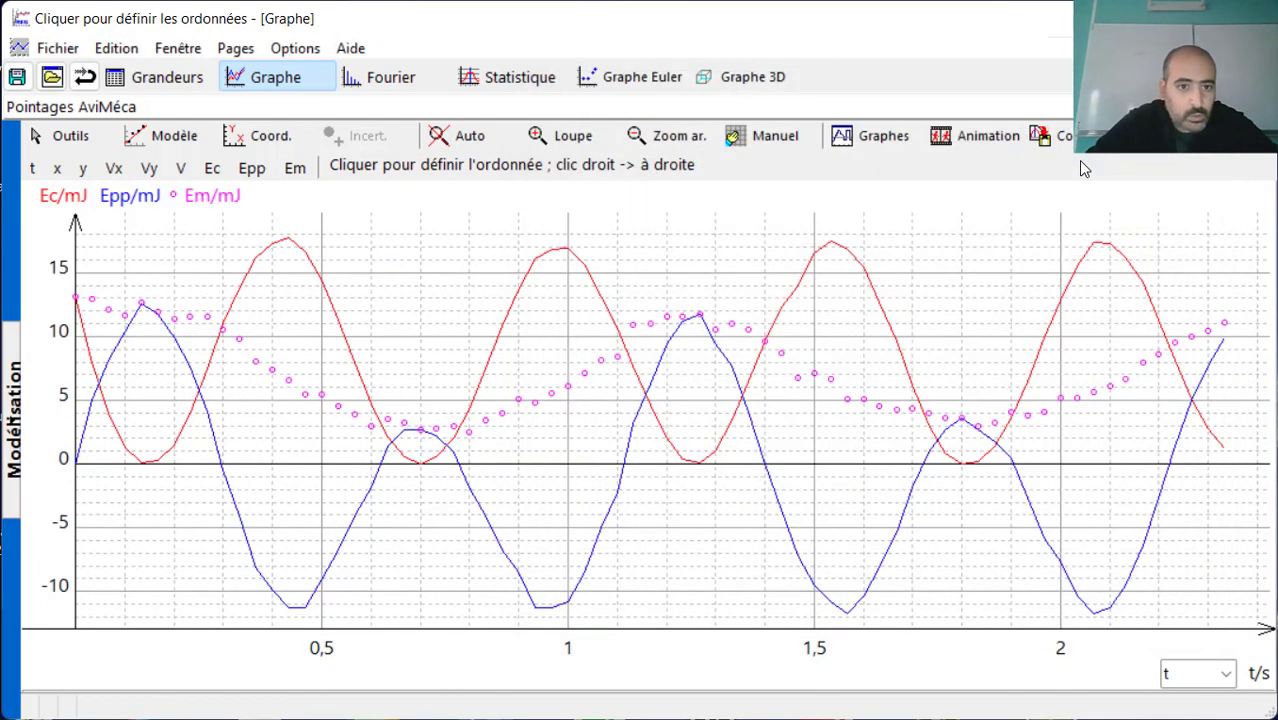